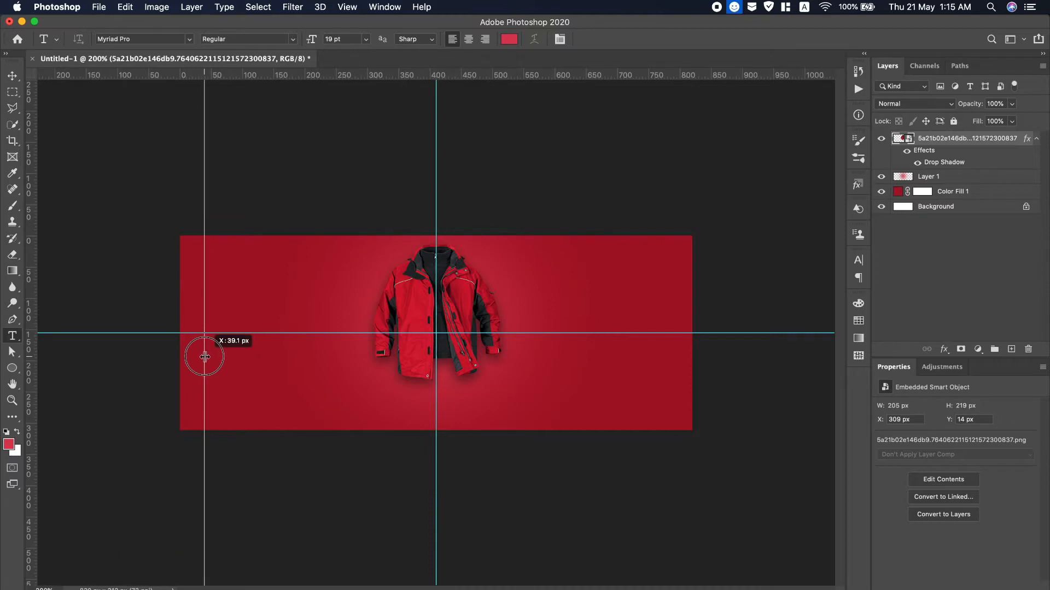
Place a vertical guide just inside the banner's right edge and horizontal guides just inside its top and bottom edges.
left_click_drag(39, 362, 668, 359)
left_click_drag(494, 75, 490, 243)
left_click_drag(470, 75, 461, 422)
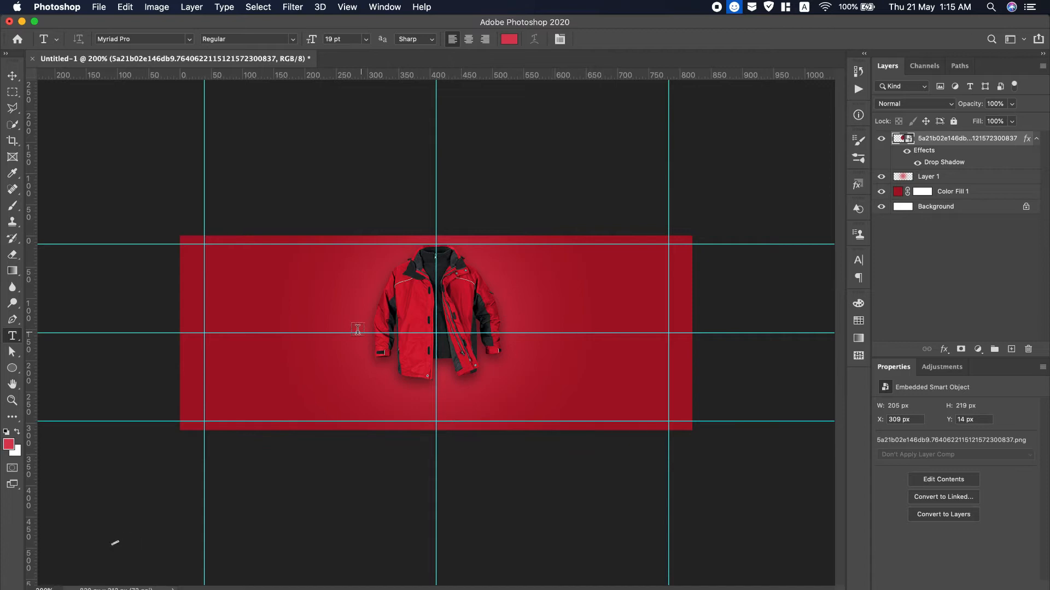
Add the three-line text "FORGET THE RULE / IF YOU LIKE IT / WEAR IT" beside the jacket's left side in Exo ExtraBold.
left_click(208, 327)
type("FORGET THE RULE IF YOU LIKE IT WEAR IT")
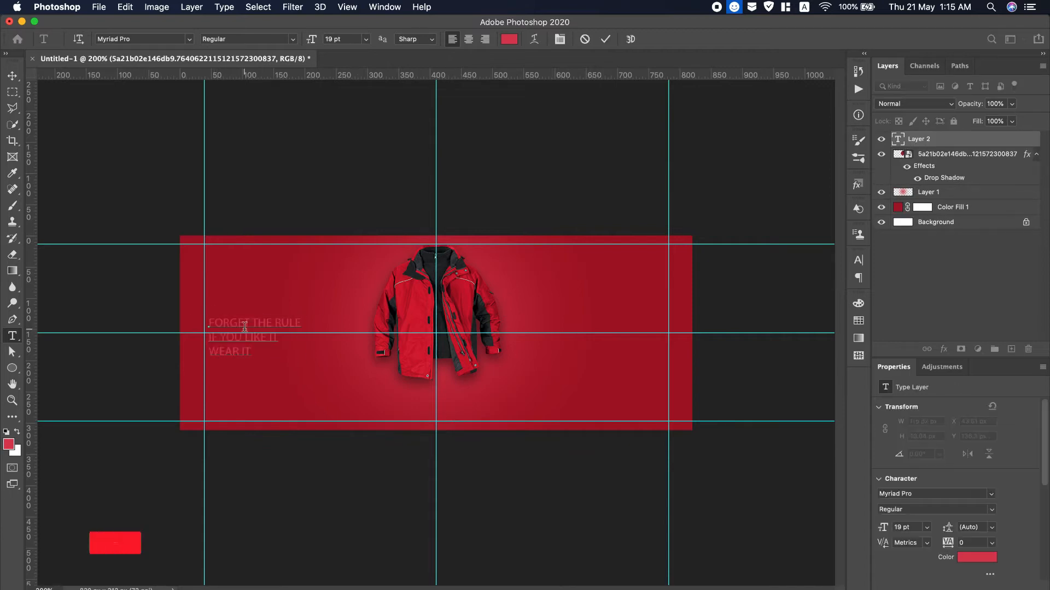
left_click_drag(253, 350, 208, 320)
left_click(187, 40)
left_click(161, 90)
left_click(293, 38)
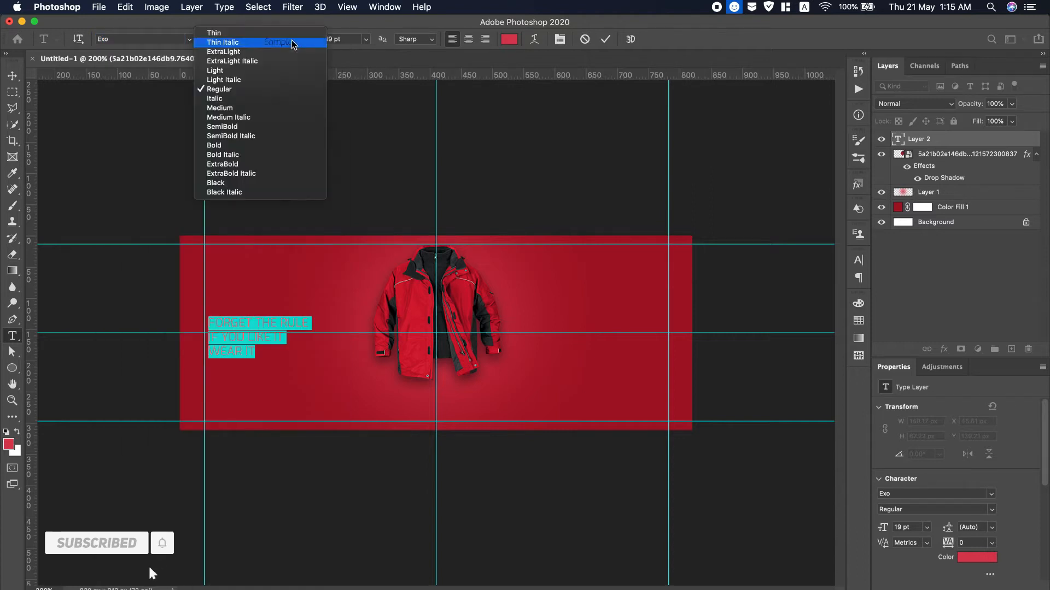
left_click(229, 165)
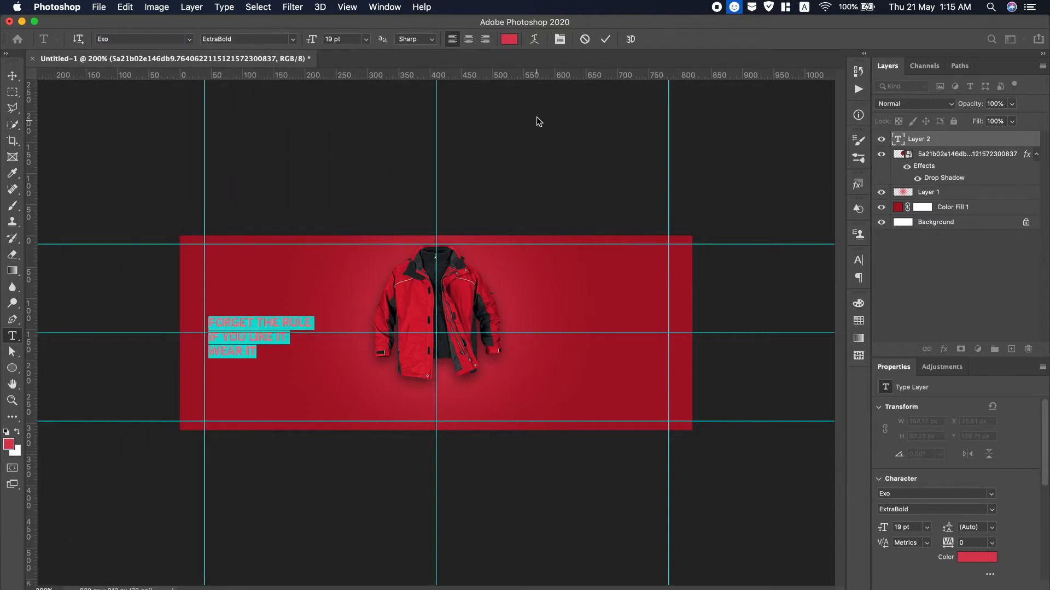
Colour the "FORGET THE RULE" text block white (ffffff) and align its left edge with the left guide.
left_click(508, 39)
left_click(673, 153)
left_click(653, 116)
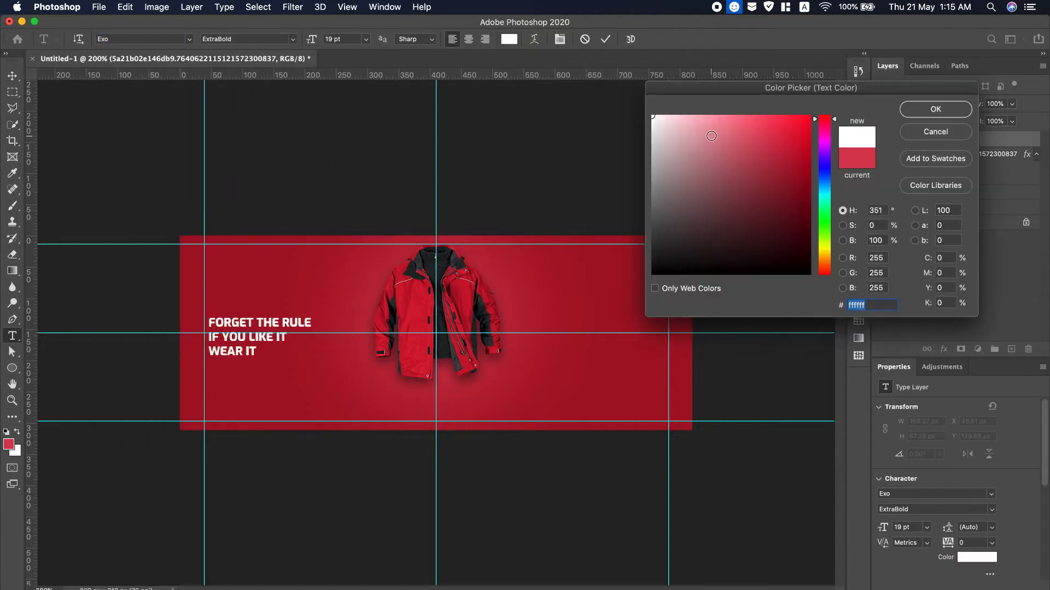
left_click(918, 120)
left_click(12, 75)
left_click_drag(251, 327, 246, 326)
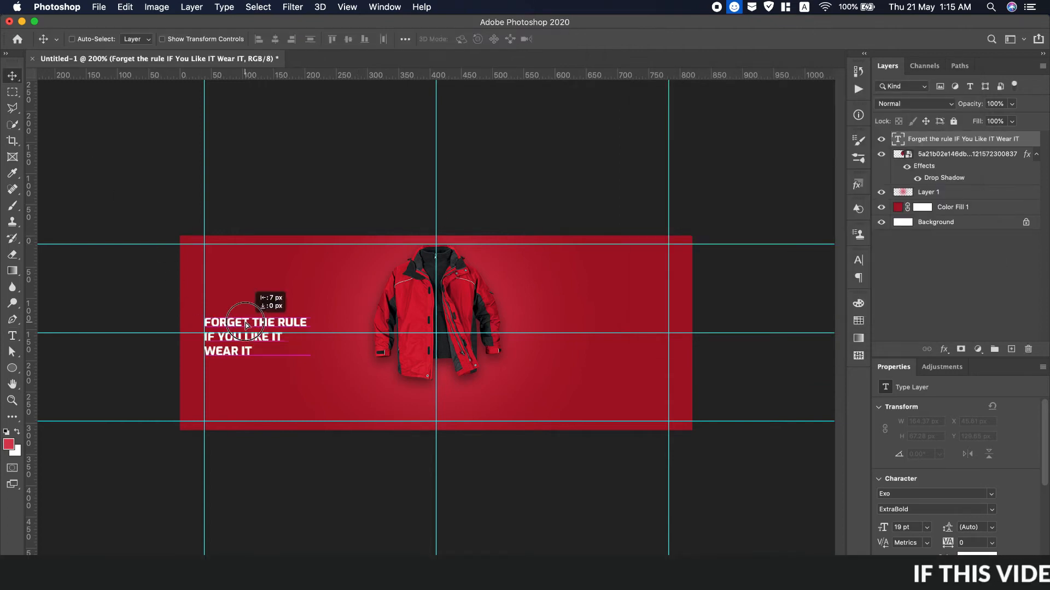
Set the "FORGET THE RULE" line to Exo Light at 16 pt.
double_click(250, 335)
left_click(251, 335)
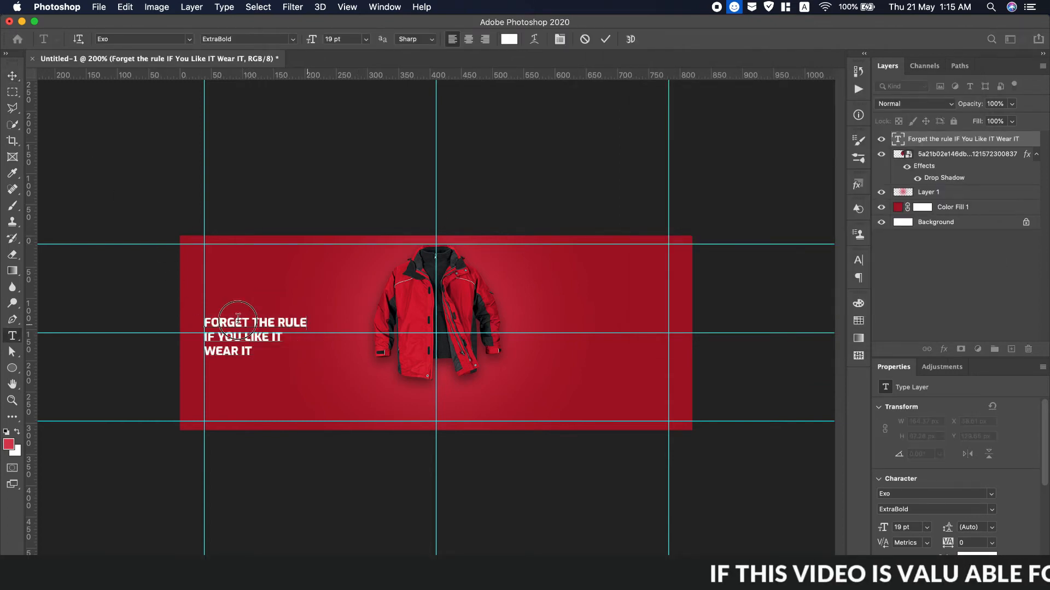
triple_click(259, 318)
left_click(291, 41)
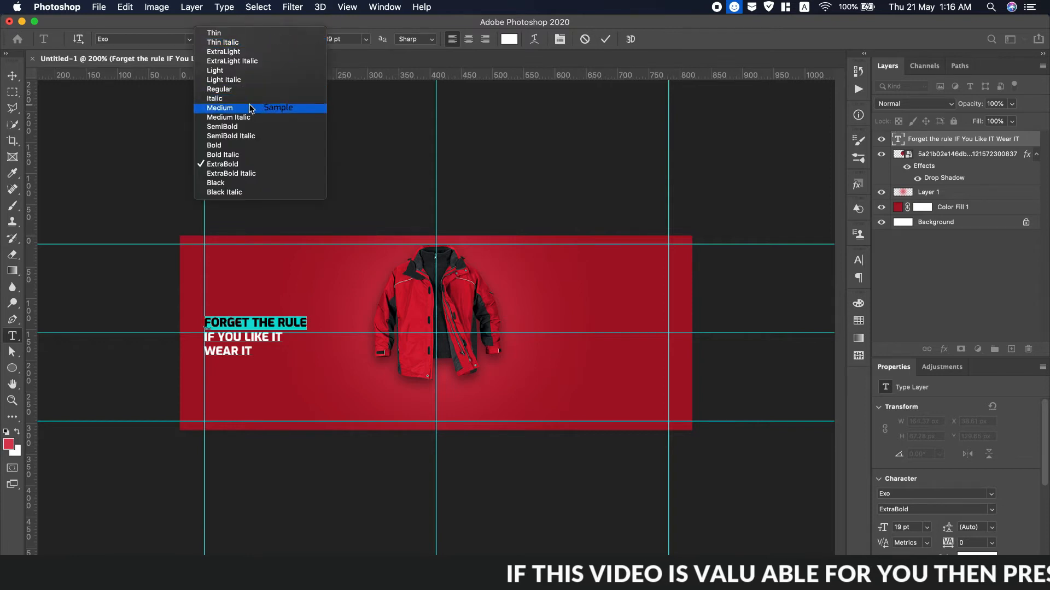
left_click(248, 105)
left_click(290, 41)
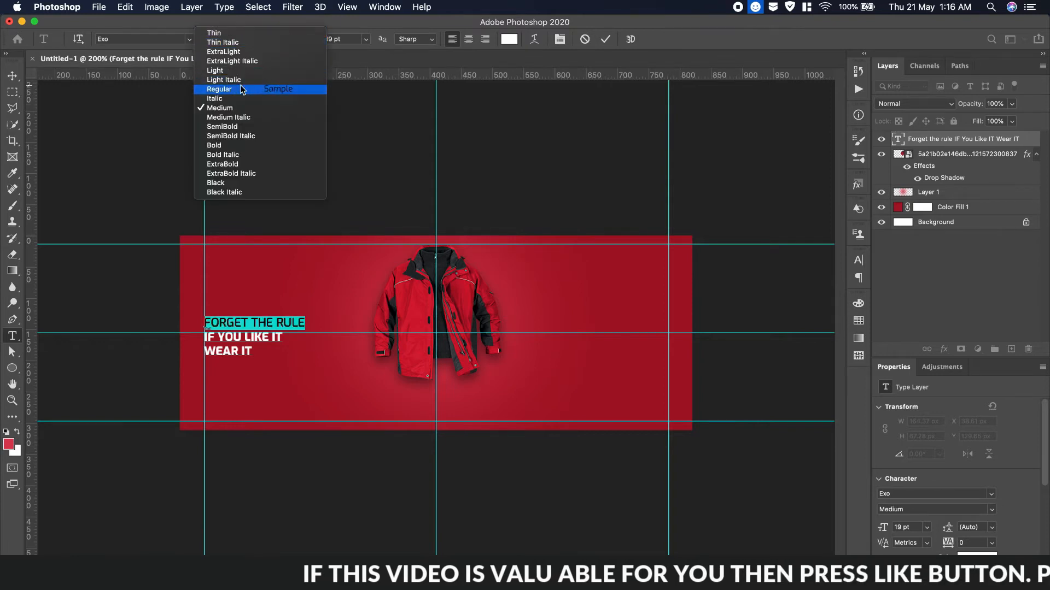
left_click(257, 87)
left_click(285, 41)
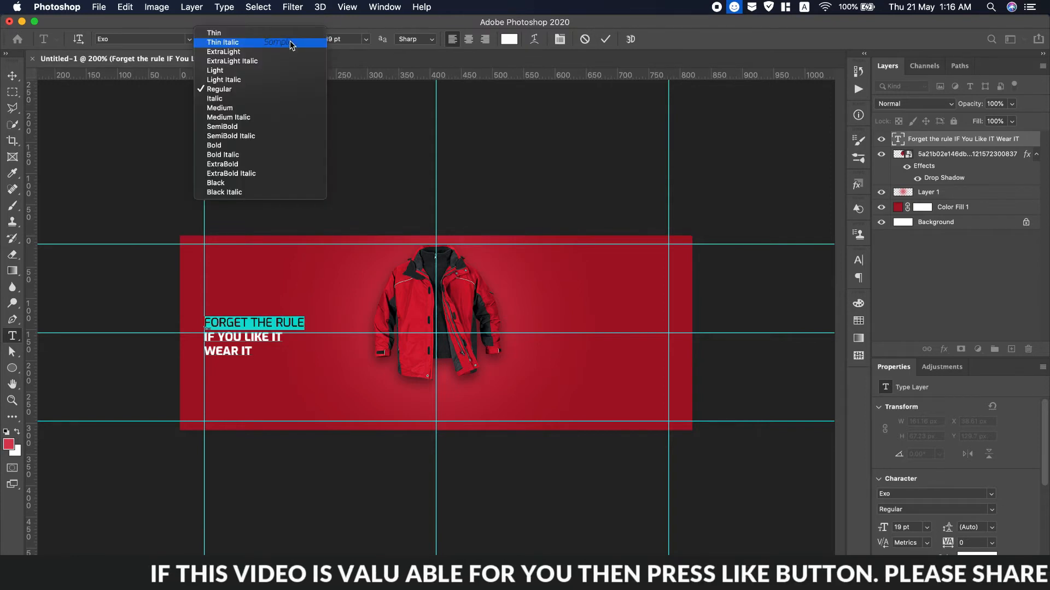
left_click(252, 70)
left_click_drag(315, 40, 312, 43)
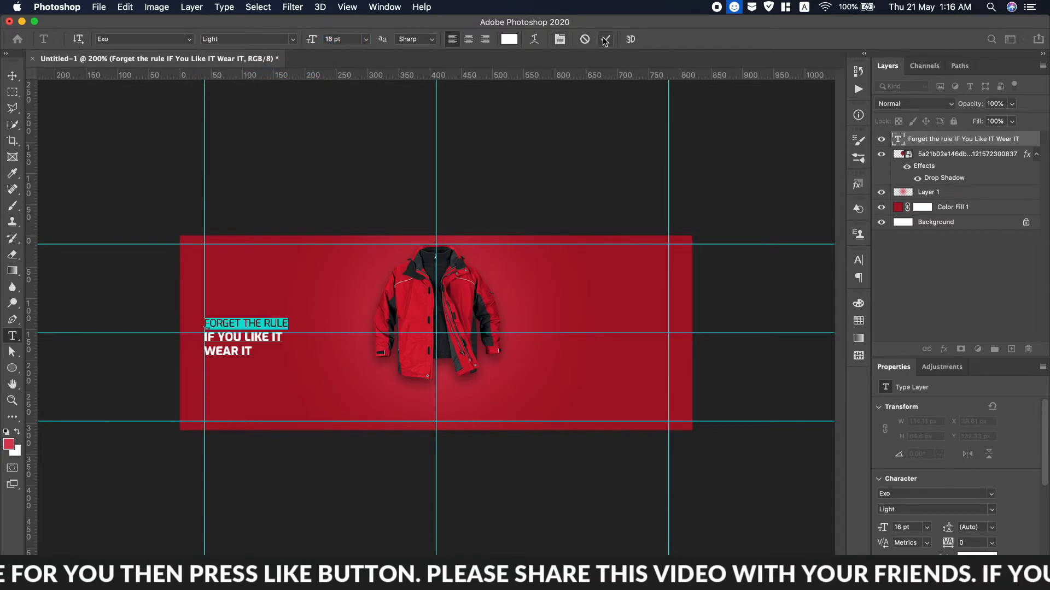
left_click(605, 41)
key("v")
Set the "WEAR IT" line to Exo Light and move the text block up to centre it on the middle horizontal guide.
double_click(231, 354)
left_click_drag(253, 353, 208, 353)
left_click(291, 39)
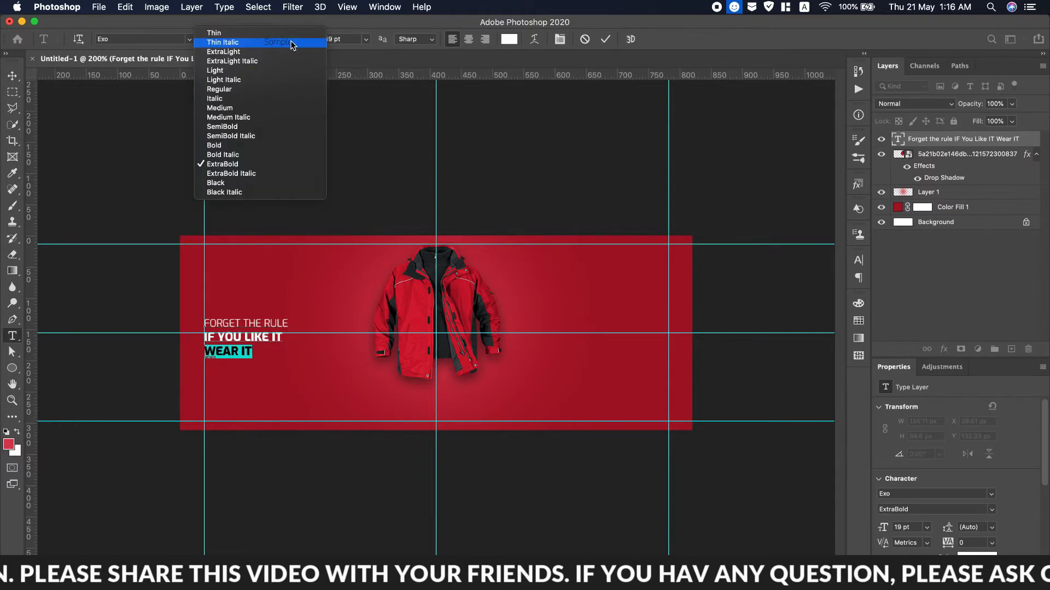
left_click(235, 70)
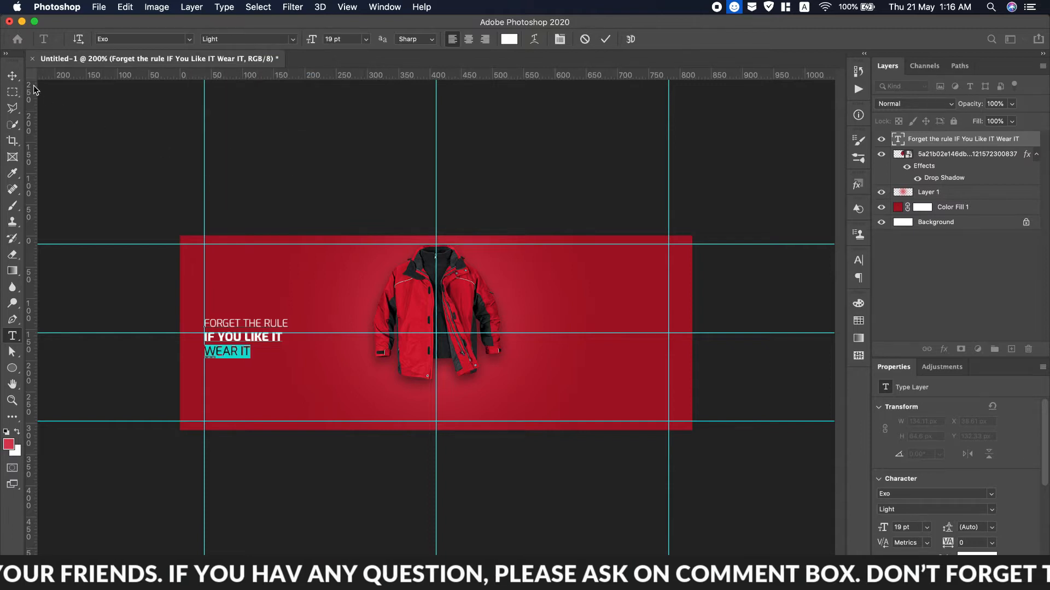
left_click(12, 76)
left_click_drag(246, 336, 245, 334)
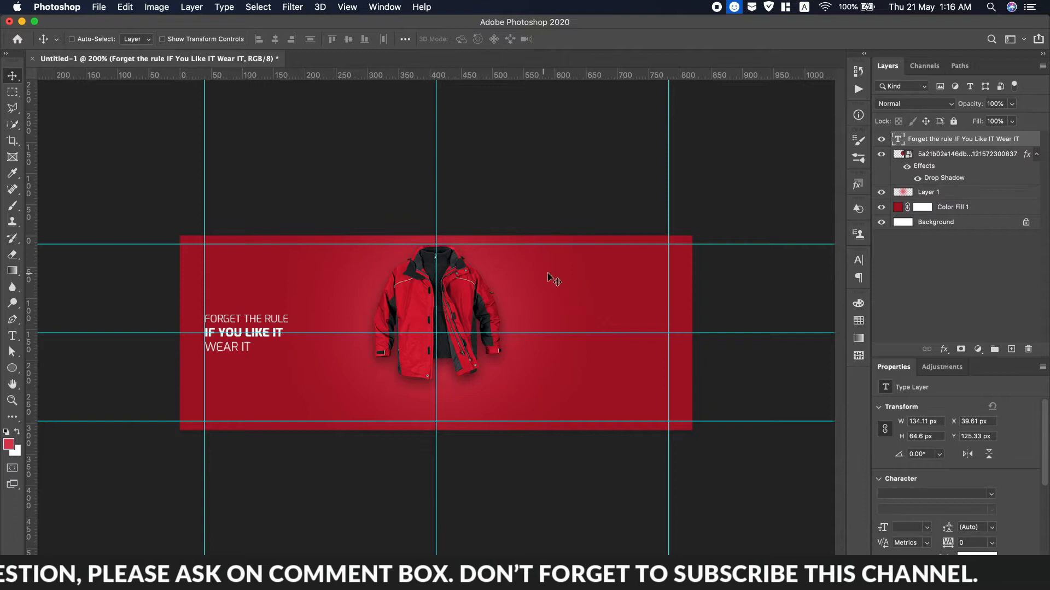
Copy the lines "New Arrival / Men & Women / stylish Jacket" from the TextEdit note and return to Photoshop.
key("super+Tab")
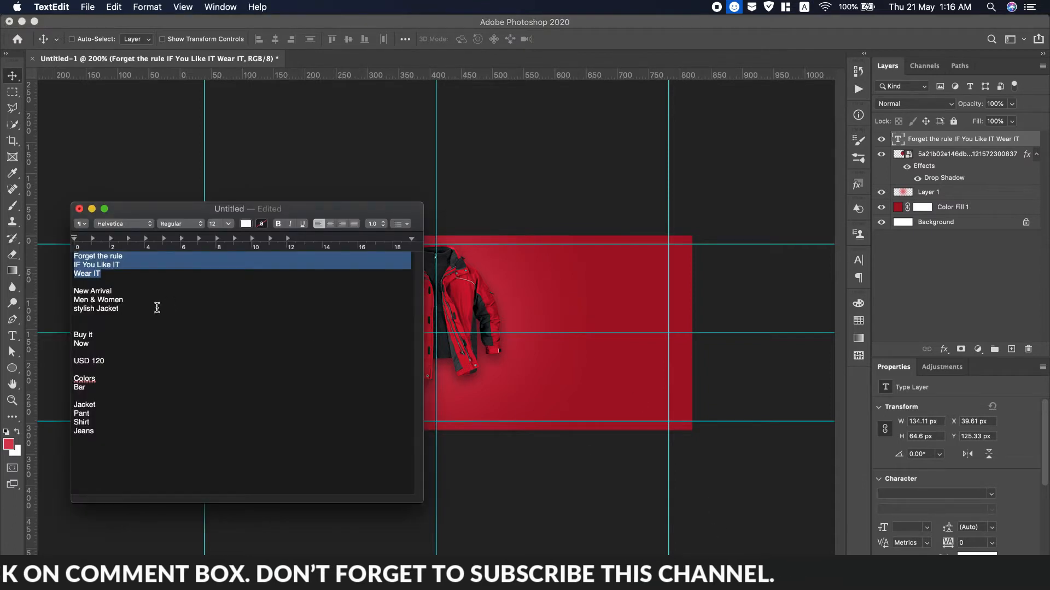
left_click_drag(126, 308, 81, 293)
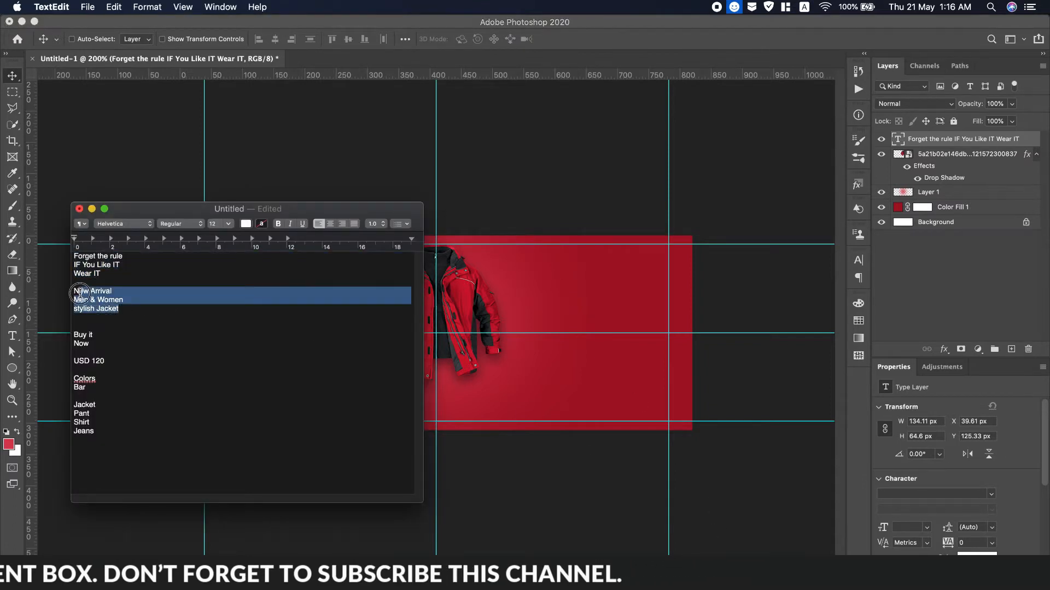
right_click(111, 296)
left_click(208, 355)
key("super+Tab")
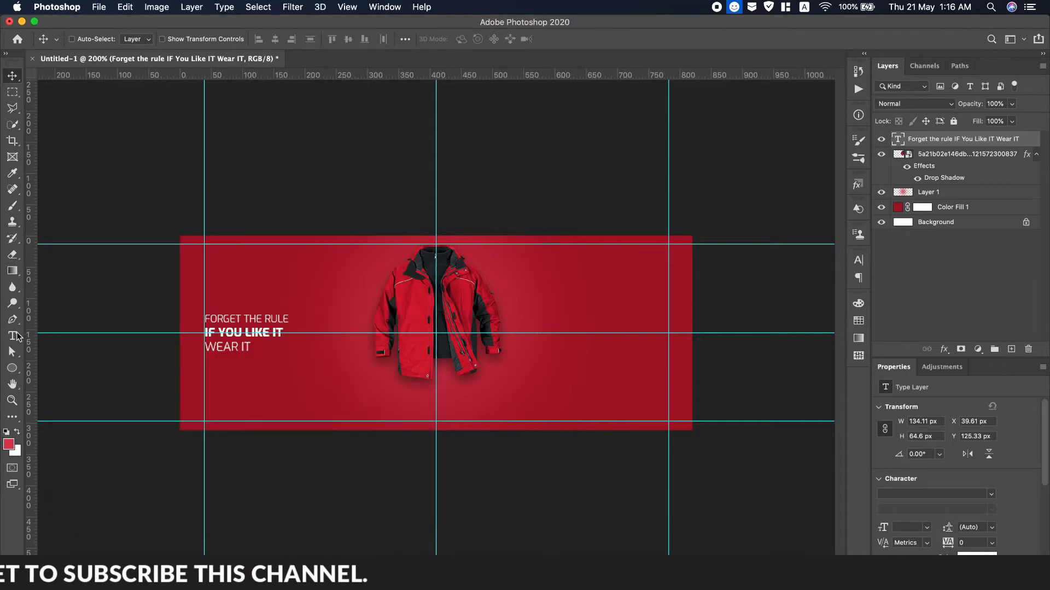
Paste the copied lines as a right-aligned text block and move it against the right vertical guide.
left_click(12, 335)
left_click(541, 308)
key("super+v")
key("super+a")
left_click(485, 39)
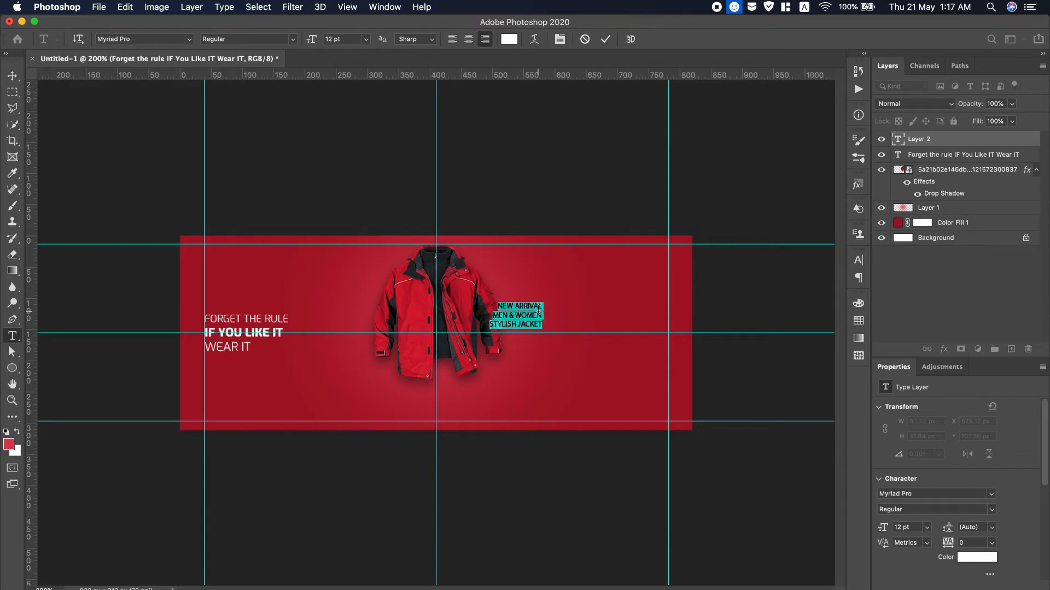
left_click(542, 310)
left_click_drag(534, 337, 658, 318)
Format the whole "NEW ARRIVAL / MEN & WOMEN / STYLISH JACKET" text block as Exo ExtraBold at 22 pt.
left_click_drag(622, 283, 678, 304)
left_click_drag(311, 39, 328, 44)
left_click(189, 39)
left_click(185, 77)
left_click(294, 40)
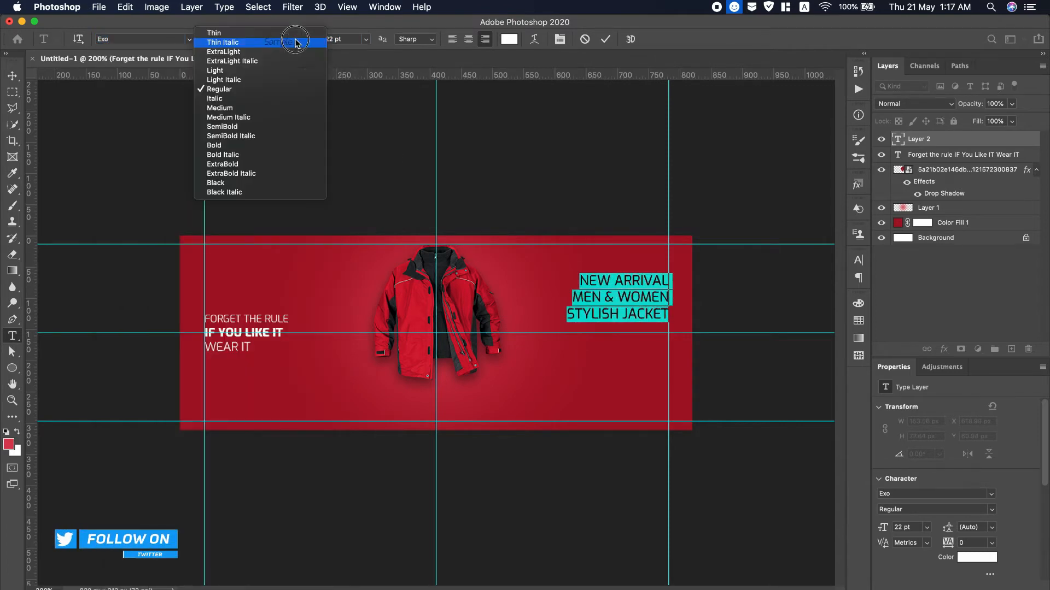
left_click(234, 164)
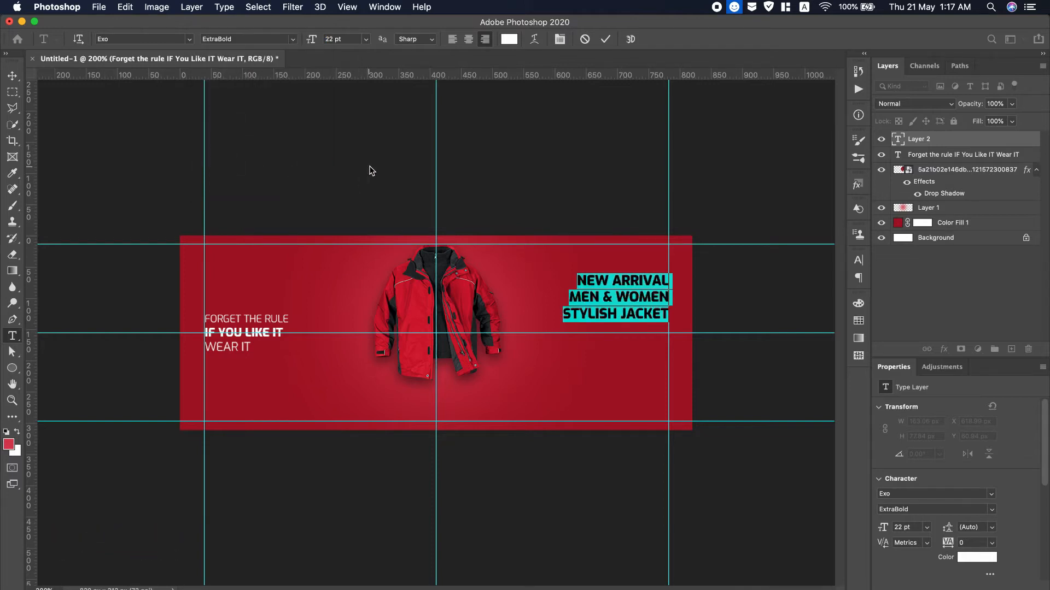
left_click(605, 39)
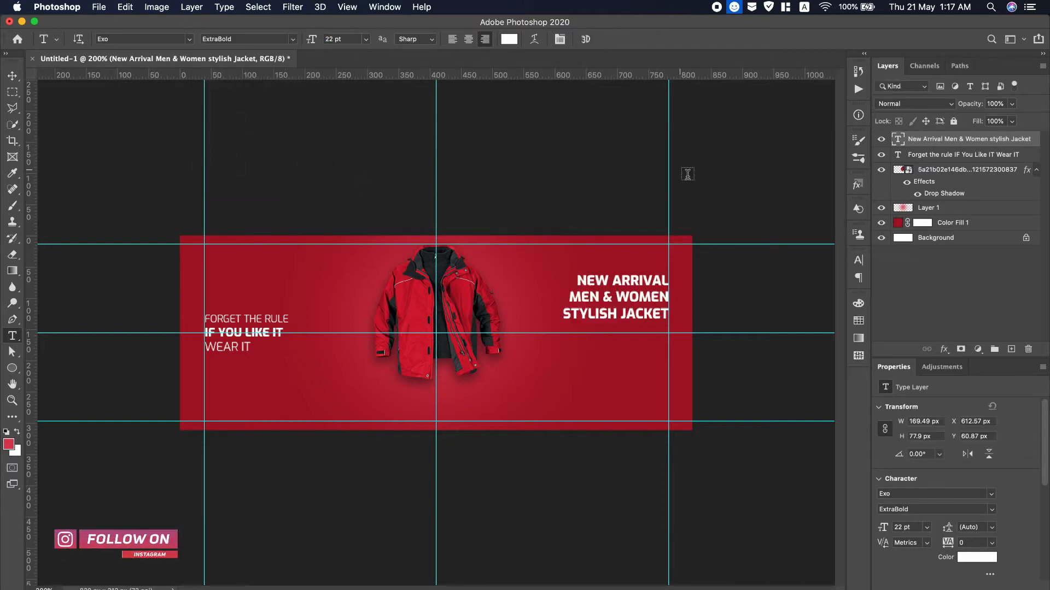
Open the detailed character settings and move the "NEW ARRIVAL" text block slightly up along the right guide.
left_click(858, 260)
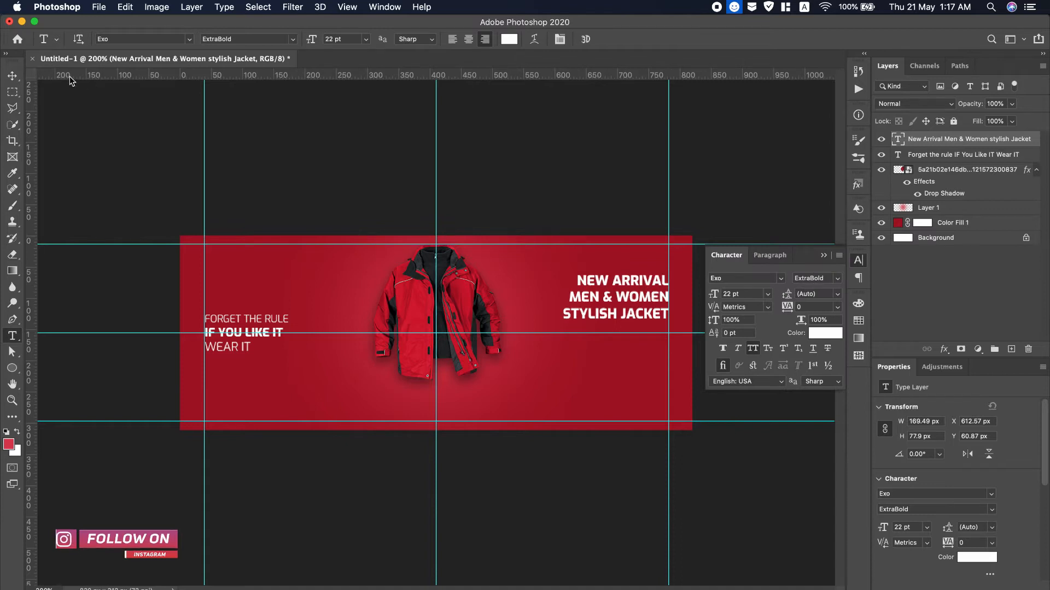
left_click(12, 75)
left_click_drag(619, 288, 670, 269)
Set the "NEW ARRIVAL" and "STYLISH JACKET" lines to Exo Light.
double_click(619, 274)
left_click(581, 269)
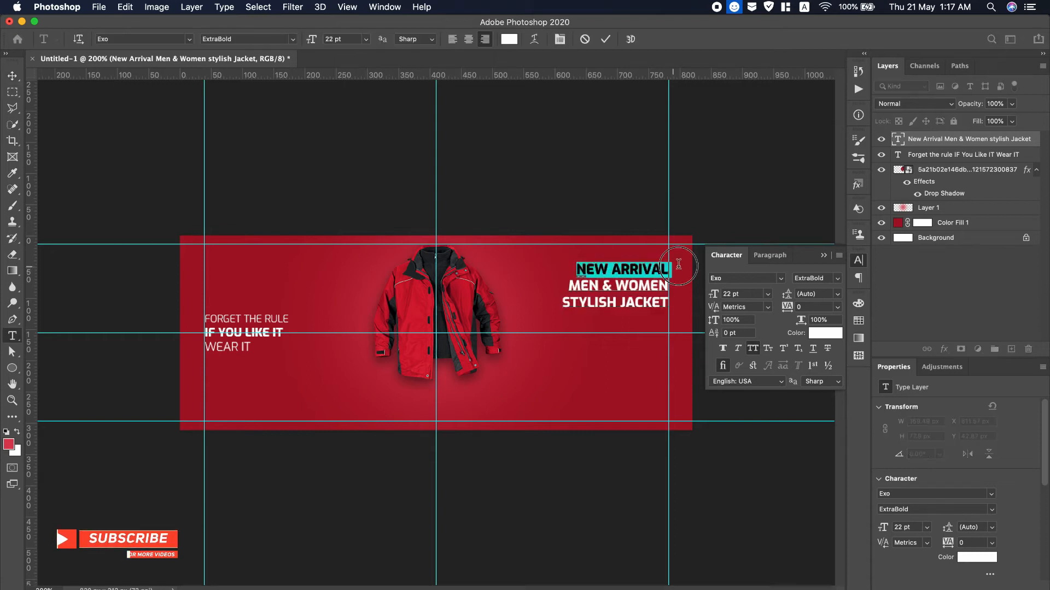
left_click(815, 278)
left_click(817, 308)
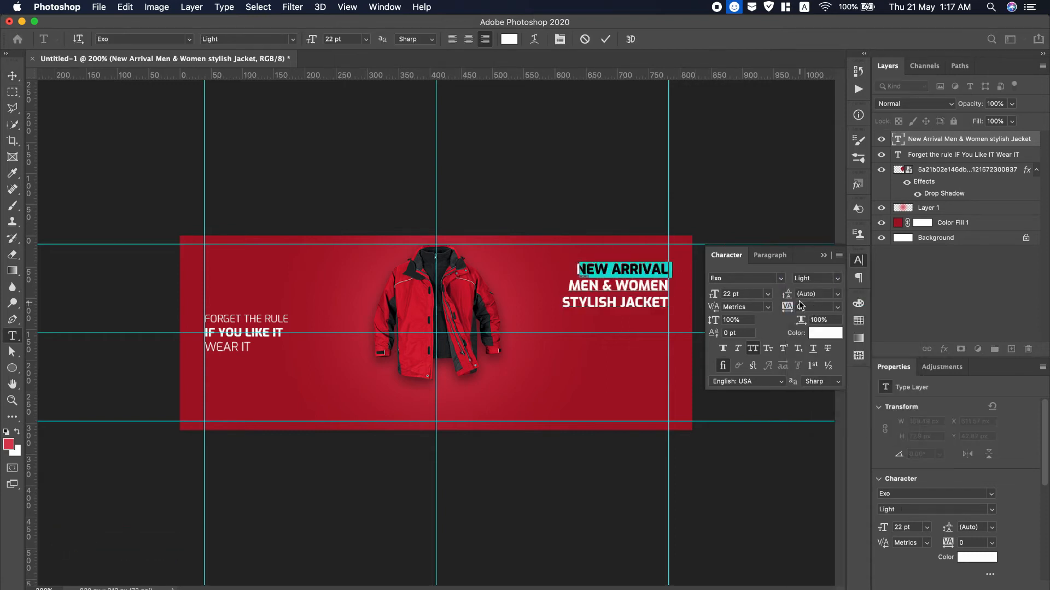
left_click(565, 296)
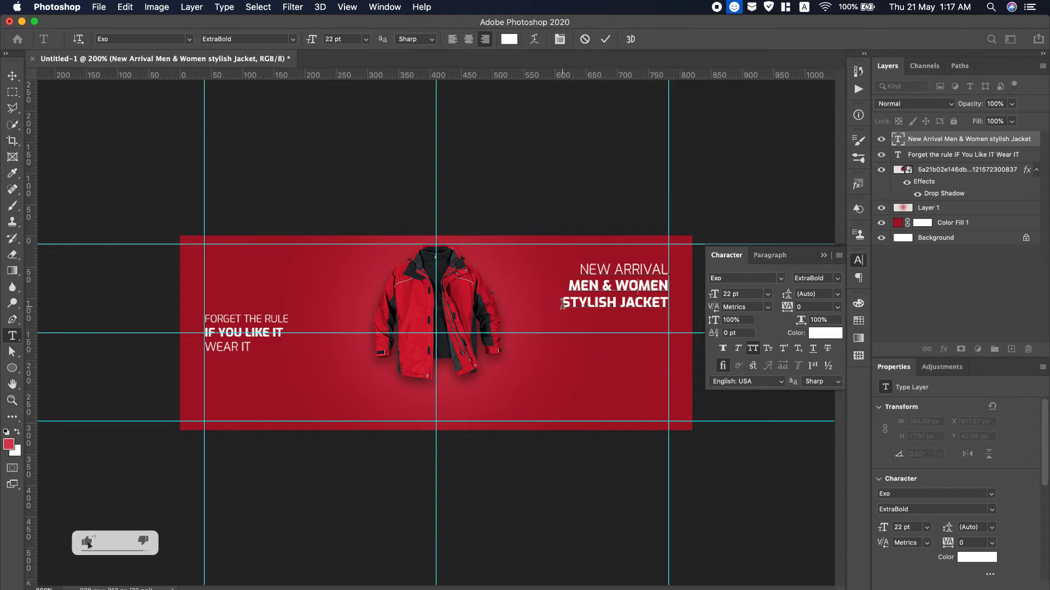
left_click_drag(563, 304, 677, 306)
left_click(835, 282)
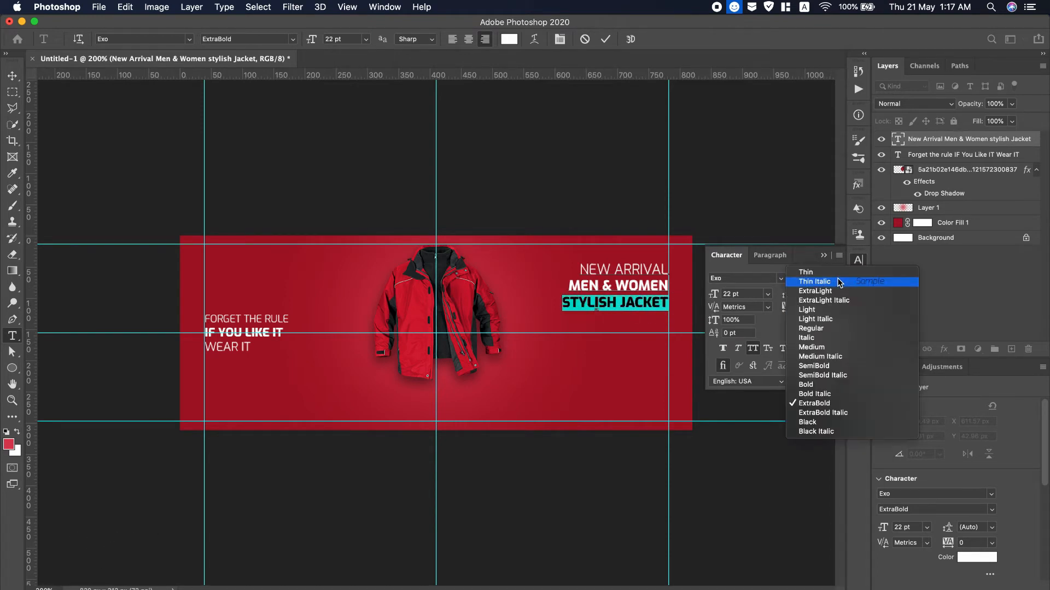
left_click(819, 316)
Set the "MEN & WOMEN" line to 27 pt and colour it dark grey (212427), sampled from the jacket's lining.
left_click(600, 285)
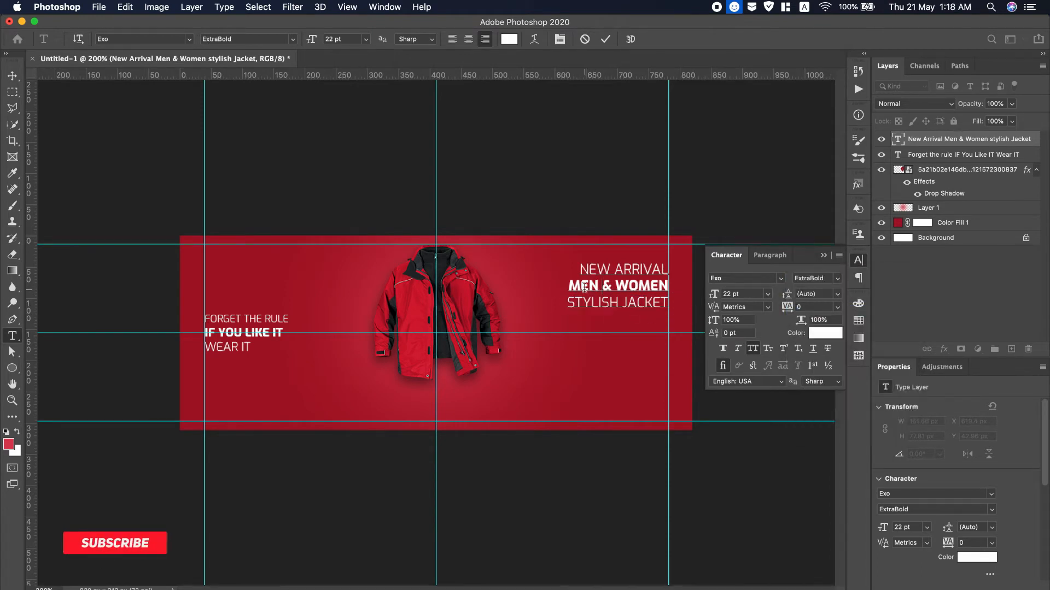
left_click_drag(569, 285, 718, 296)
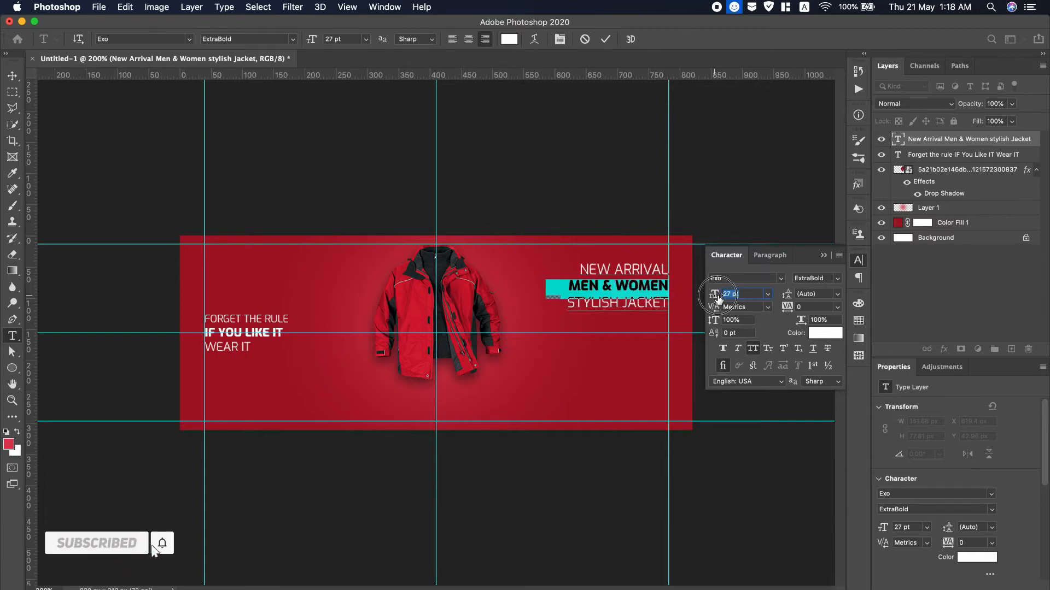
left_click(820, 334)
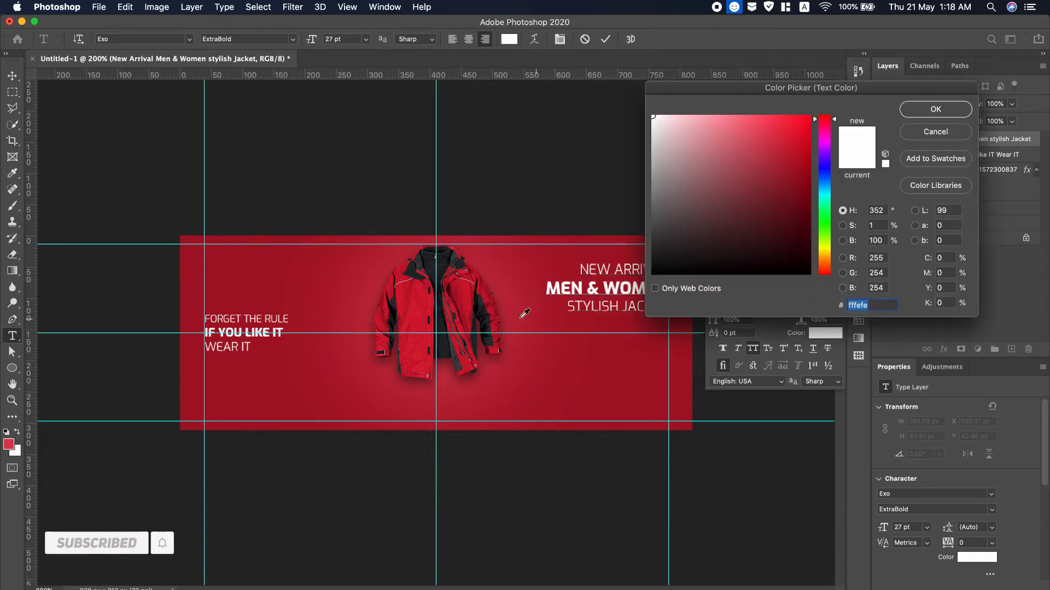
left_click(447, 265)
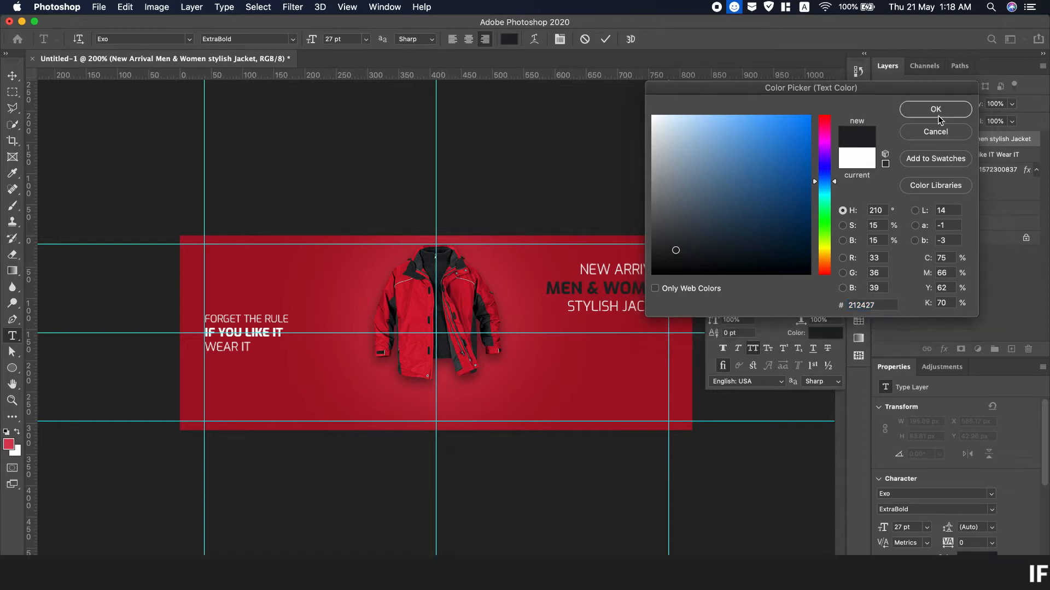
left_click(922, 135)
Reduce the "NEW ARRIVAL" line to 17 pt and finish editing the text block.
left_click_drag(580, 270, 714, 296)
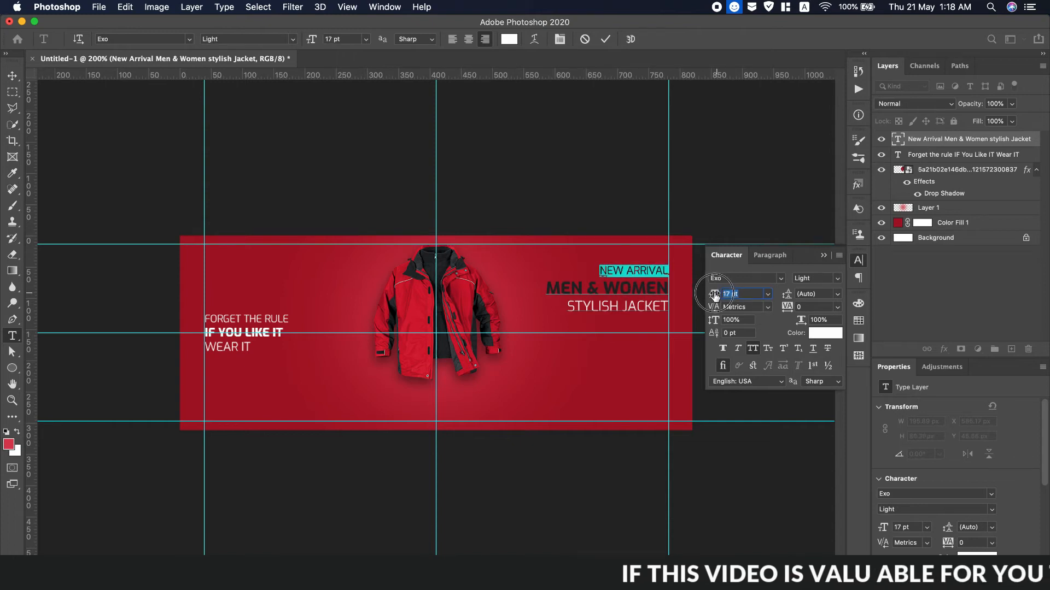
left_click(824, 256)
key("Escape")
key("v")
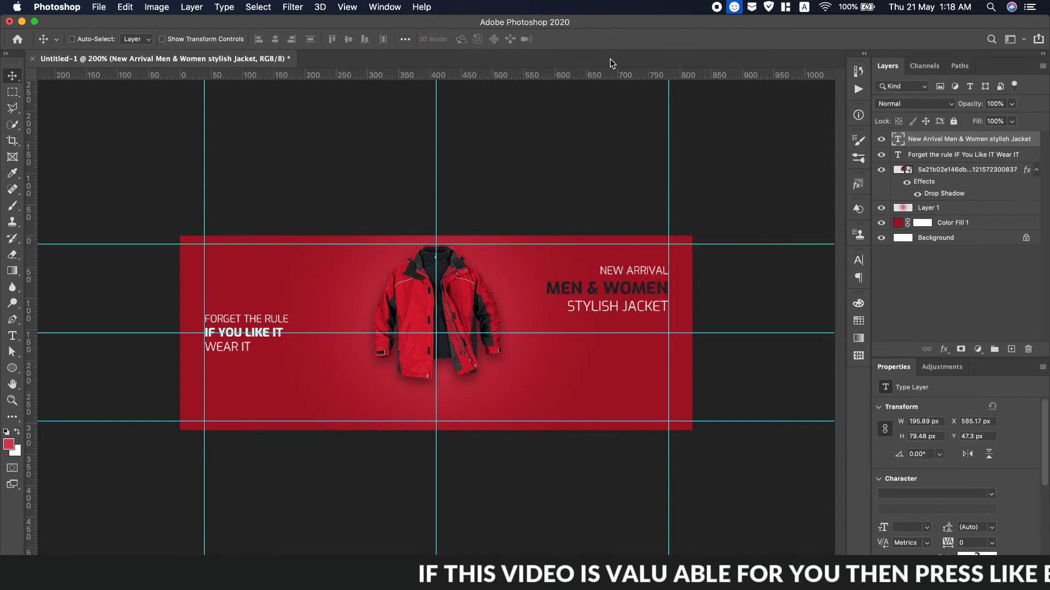
Draw a rectangle of about 207 × 39 px below the "STYLISH JACKET" line, ending at the right guide.
key("super+Tab")
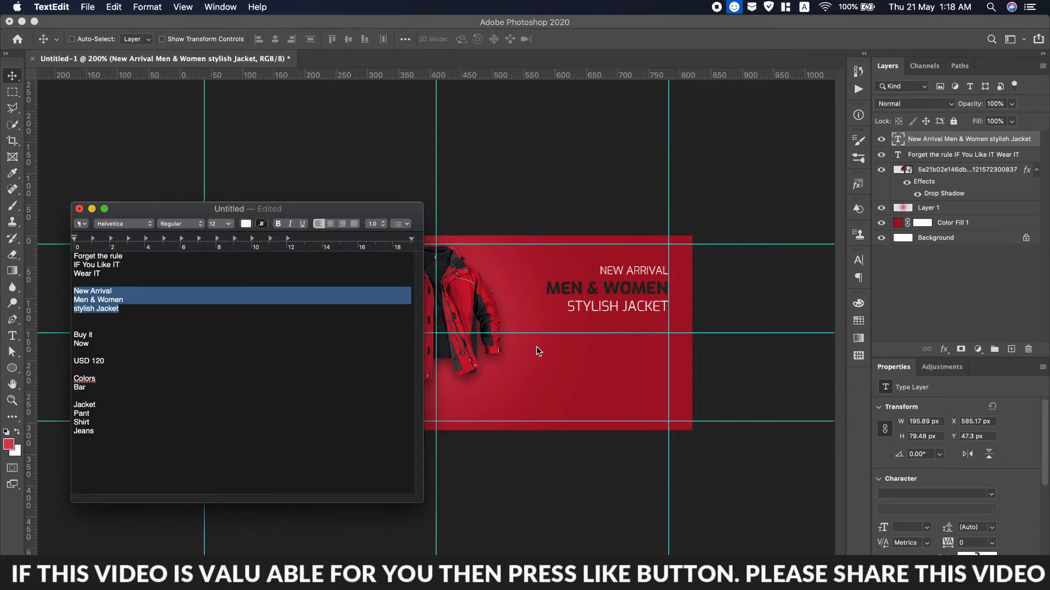
left_click(12, 371)
right_click(12, 370)
left_click(60, 362)
left_click_drag(540, 325, 668, 347)
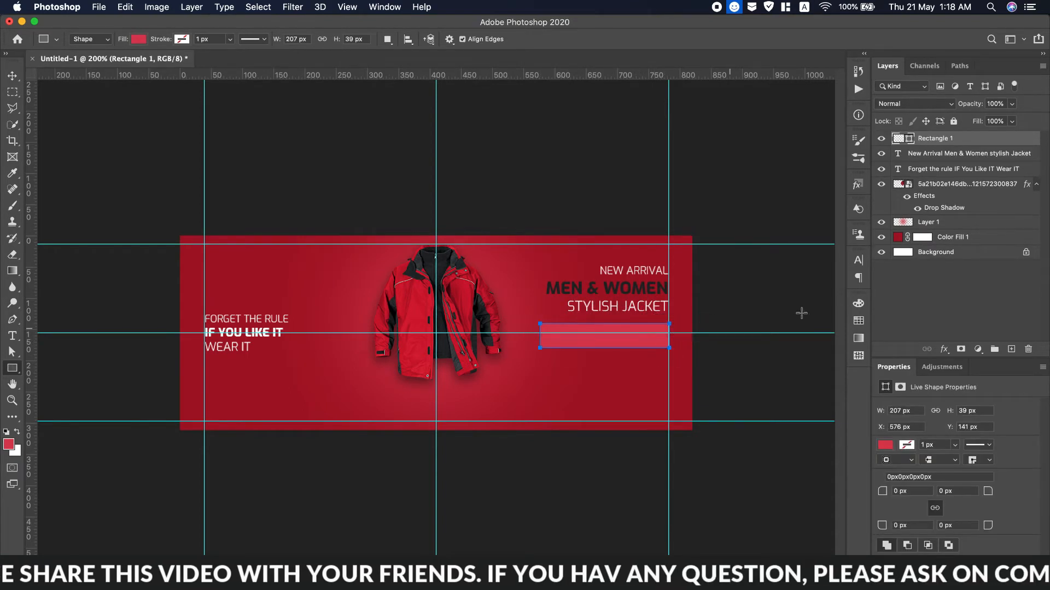
Give the rectangle below the "STYLISH JACKET" line a white Color Overlay and round all its corners to 19.5 px.
double_click(979, 138)
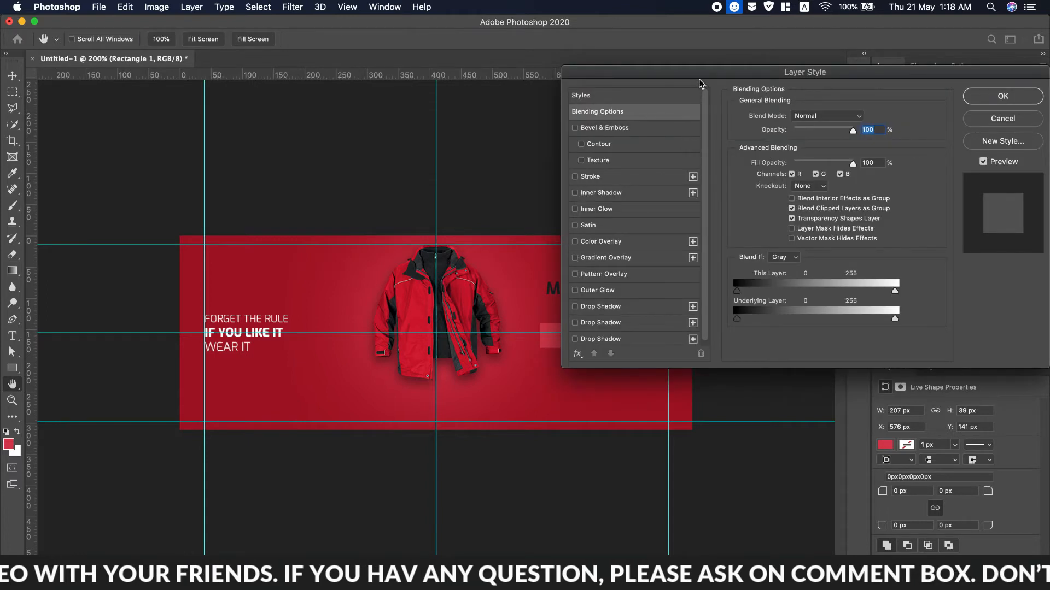
left_click(590, 194)
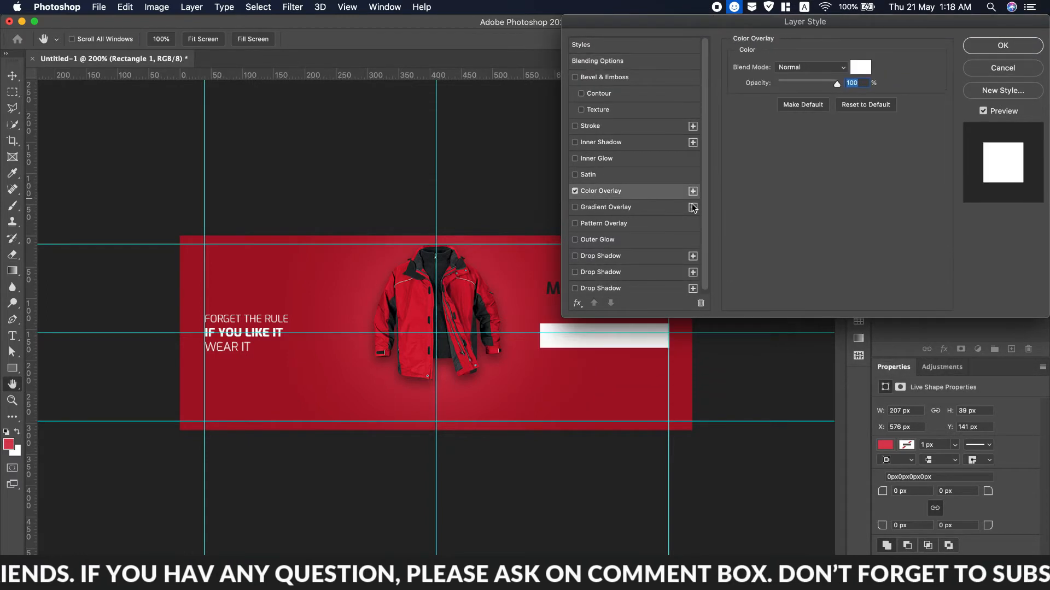
left_click(1001, 49)
left_click_drag(882, 492, 924, 492)
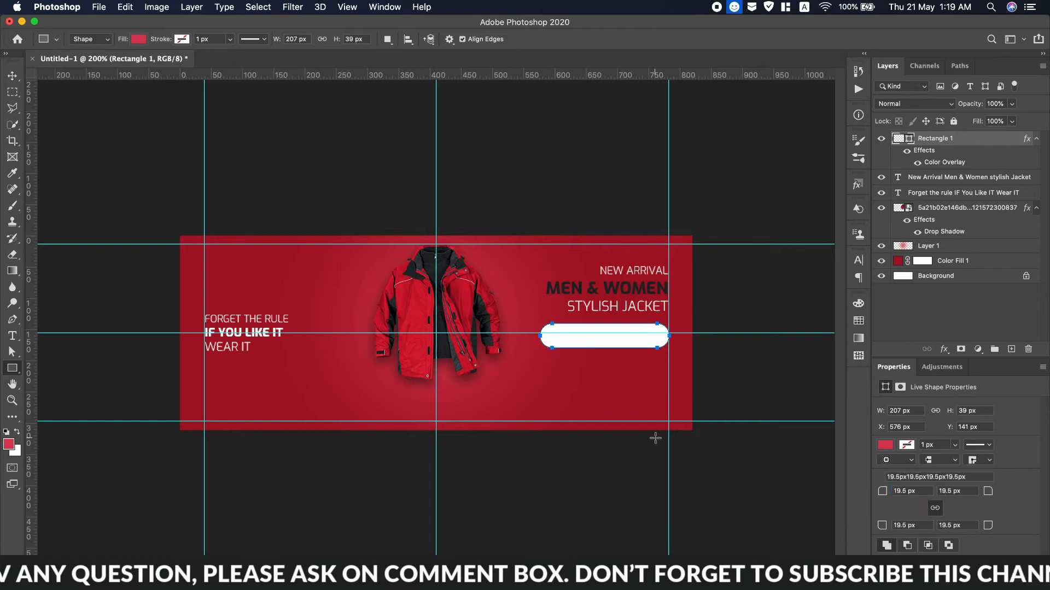
Move the "NEW ARRIVAL" text block up near the upper guide and raise the white rounded rectangle to Y 137 px.
left_click(931, 178)
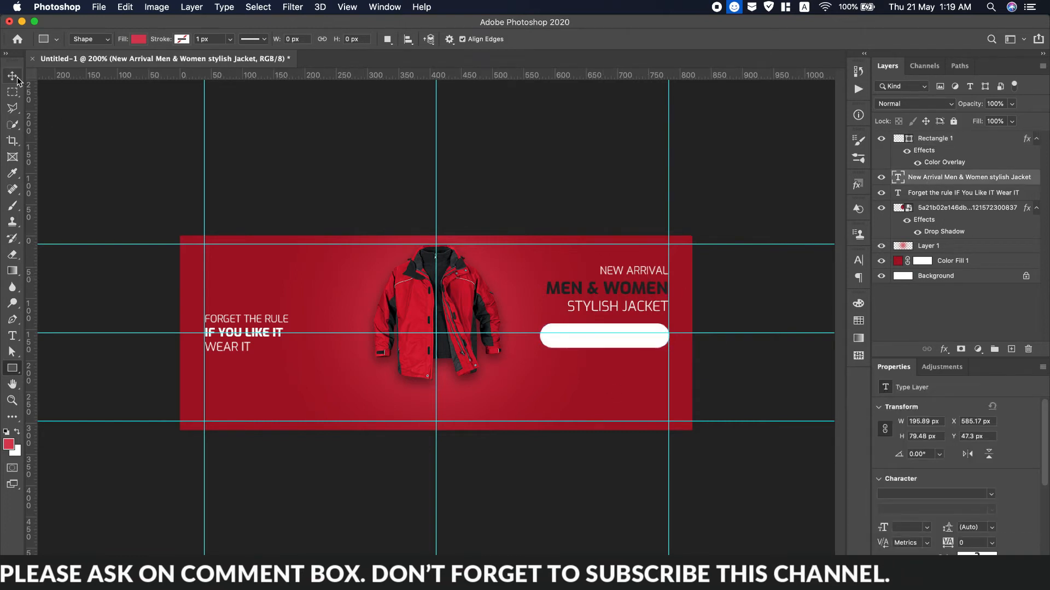
key("v")
left_click_drag(643, 276, 641, 258)
left_click(936, 143)
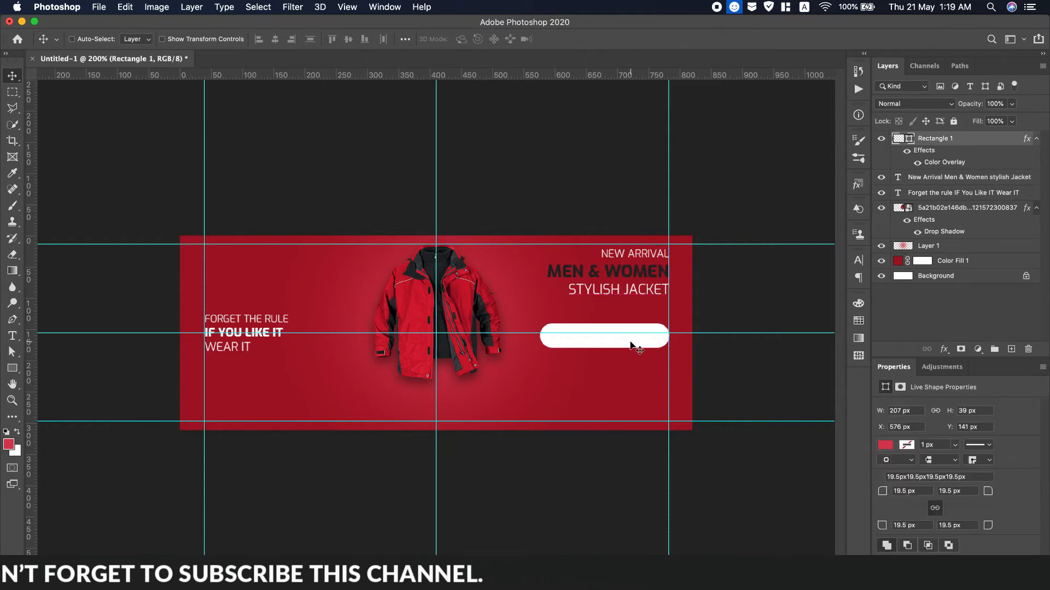
left_click_drag(610, 340, 610, 337)
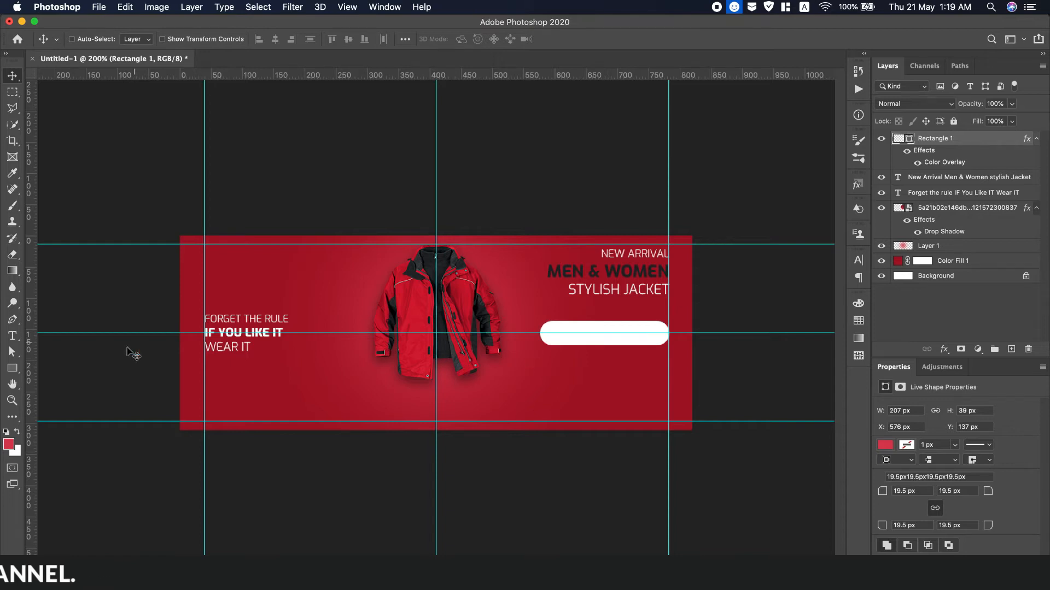
Copy the "Buy it Now" text from the other app and paste it as a centre-aligned text layer below the jacket.
key("t")
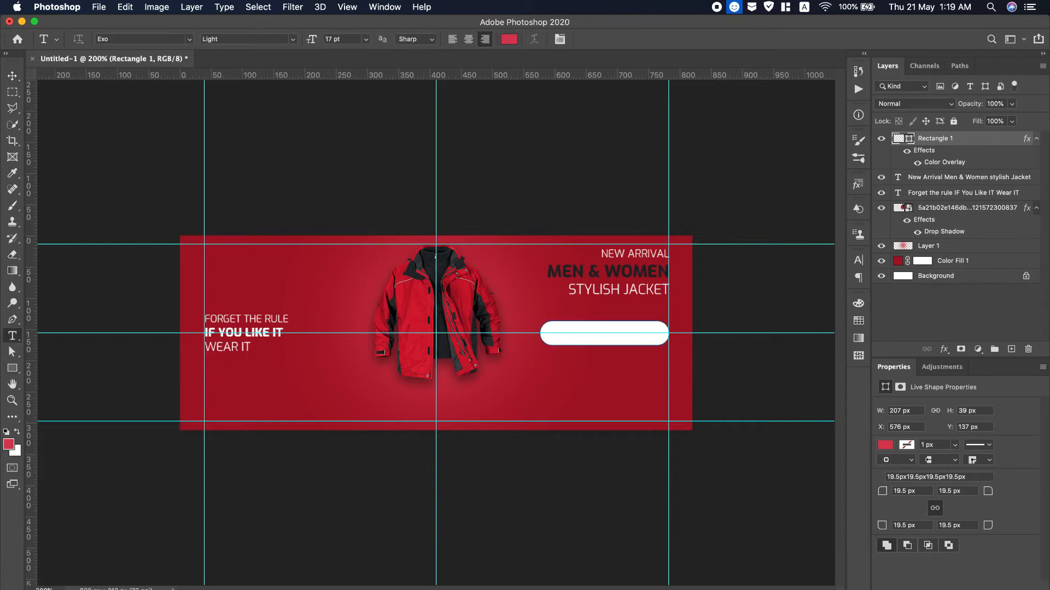
key("super+Tab")
left_click_drag(96, 344, 70, 337)
right_click(82, 337)
left_click(105, 396)
left_click(452, 395)
left_click(488, 390)
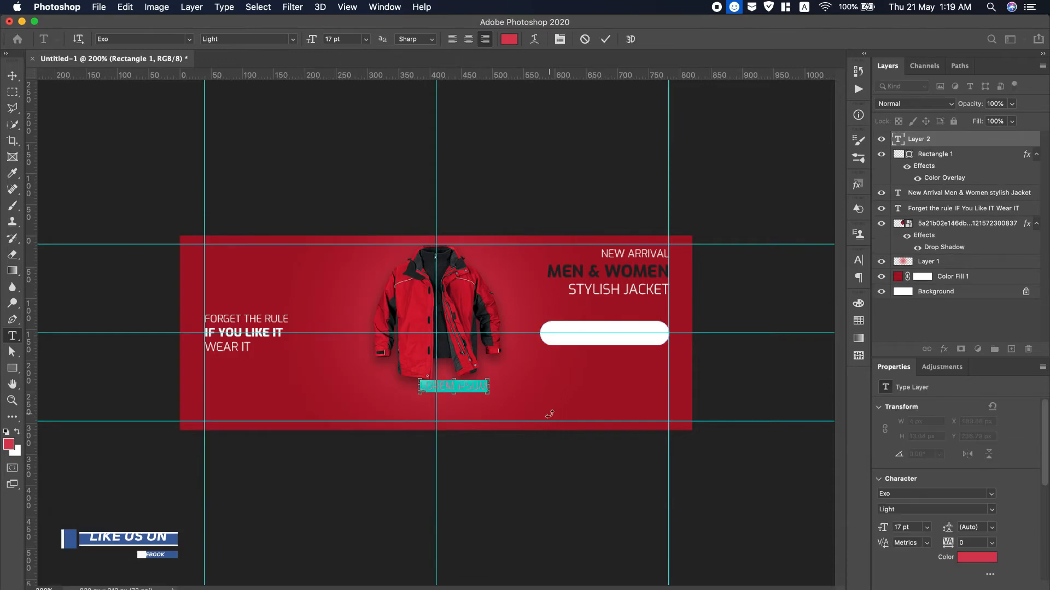
key("super+v")
left_click(468, 39)
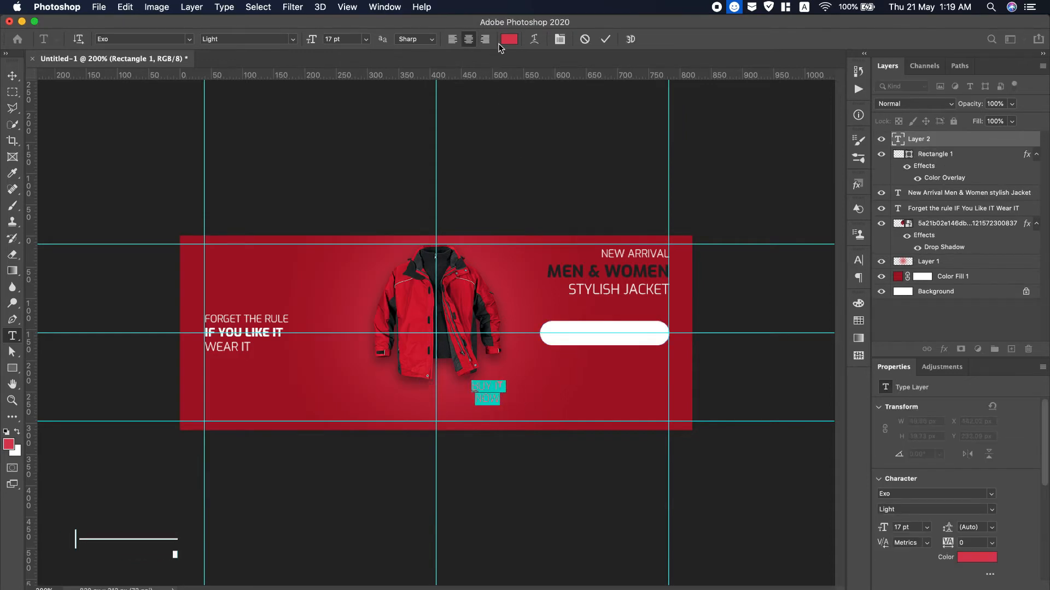
Colour the "BUY IT NOW" text white, sampled from the rounded rectangle.
left_click(509, 38)
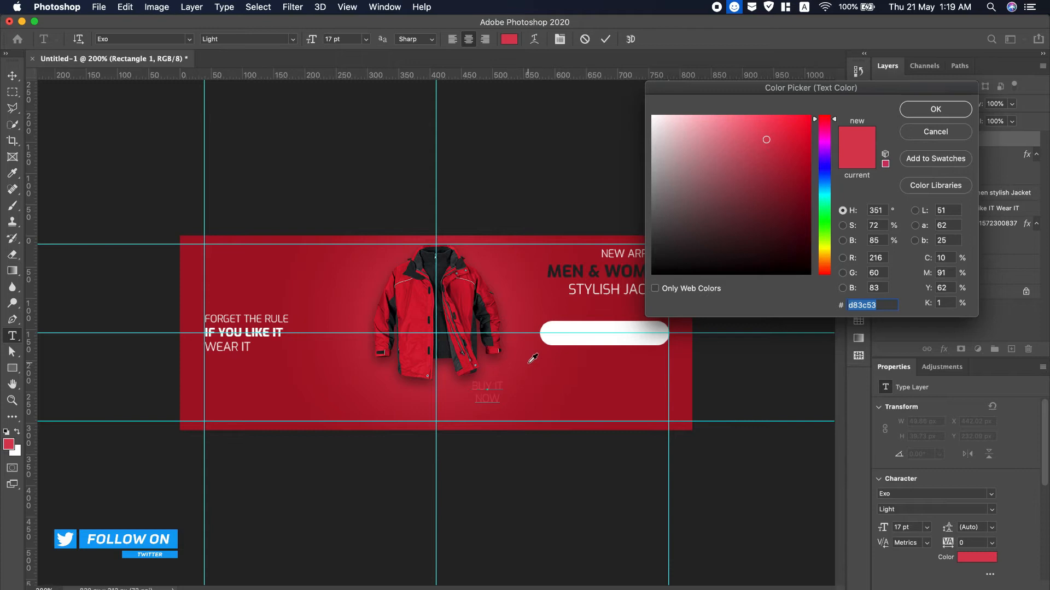
left_click(579, 335)
left_click(935, 109)
Move the "BUY IT NOW" text onto the white rounded rectangle and colour it dark red (a91328), sampled from the banner background.
left_click_drag(487, 391, 566, 358)
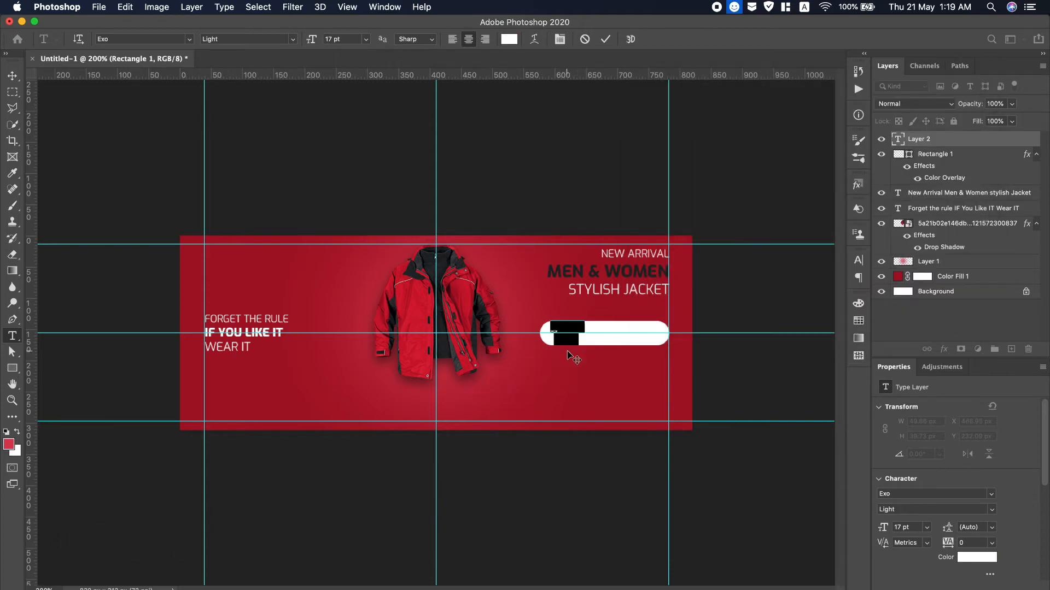
left_click(509, 39)
left_click(281, 278)
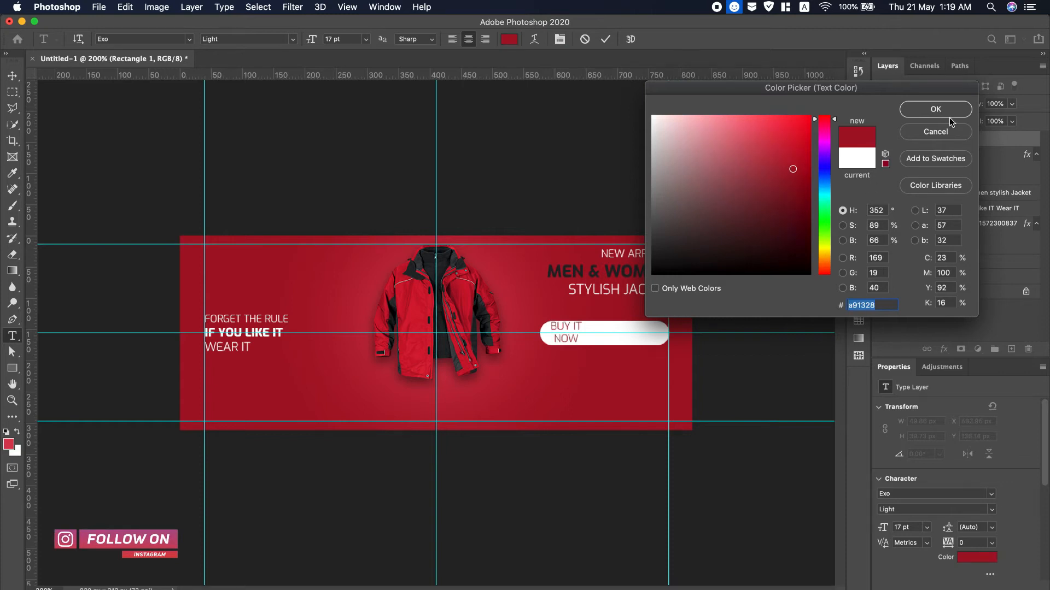
left_click(949, 113)
Set the "BUY IT NOW" text to Exo ExtraBold at 14 pt.
left_click(290, 39)
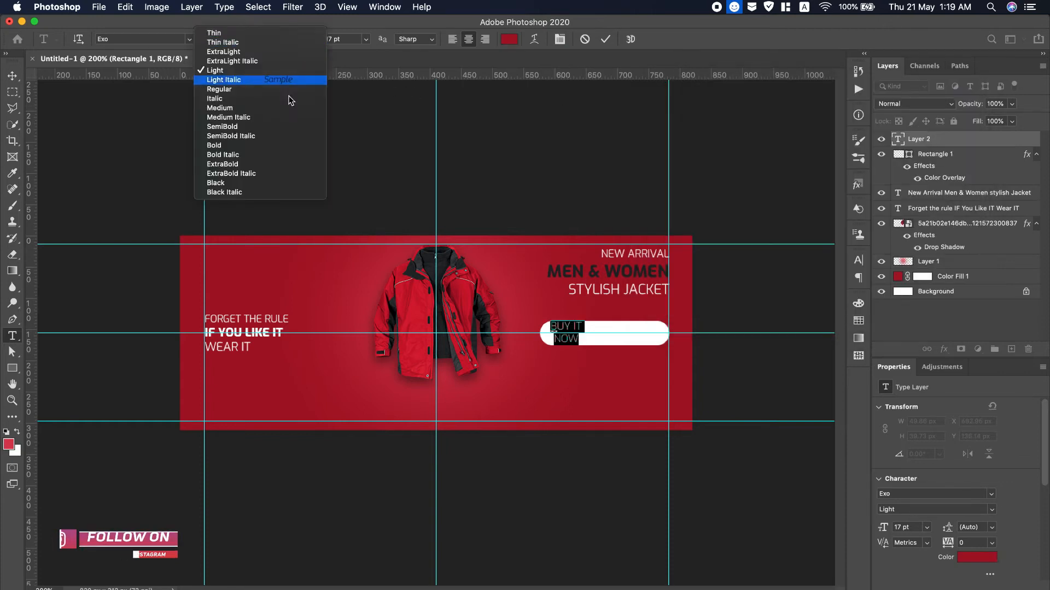
left_click(249, 152)
left_click(292, 38)
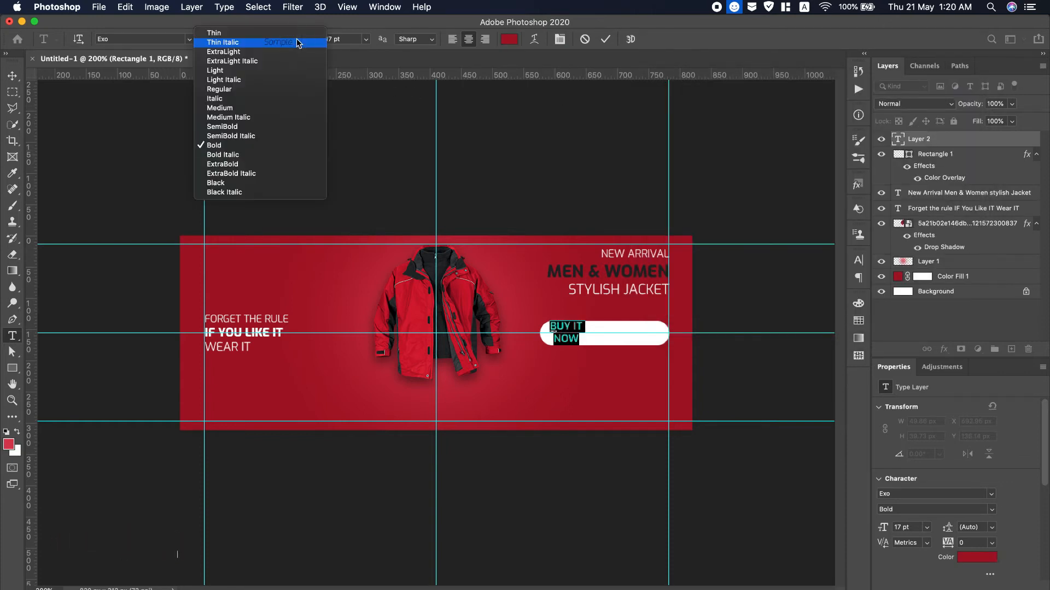
left_click(241, 161)
left_click_drag(313, 44, 312, 44)
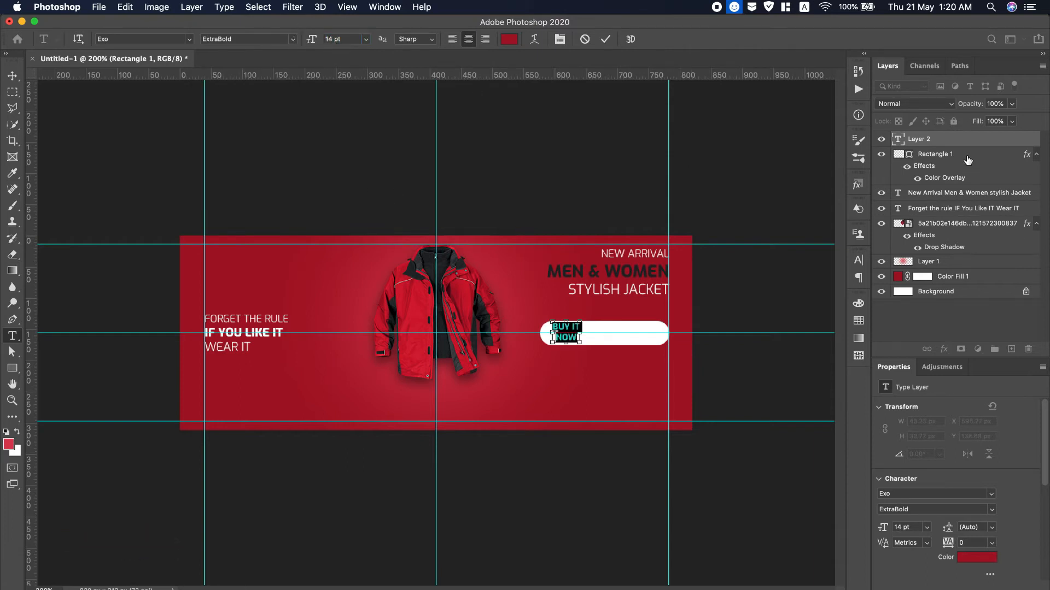
Centre the "BUY IT NOW" text on the white rounded rectangle, and shift it toward the rectangle's left end at about X 599 px.
left_click(1019, 154)
key("v")
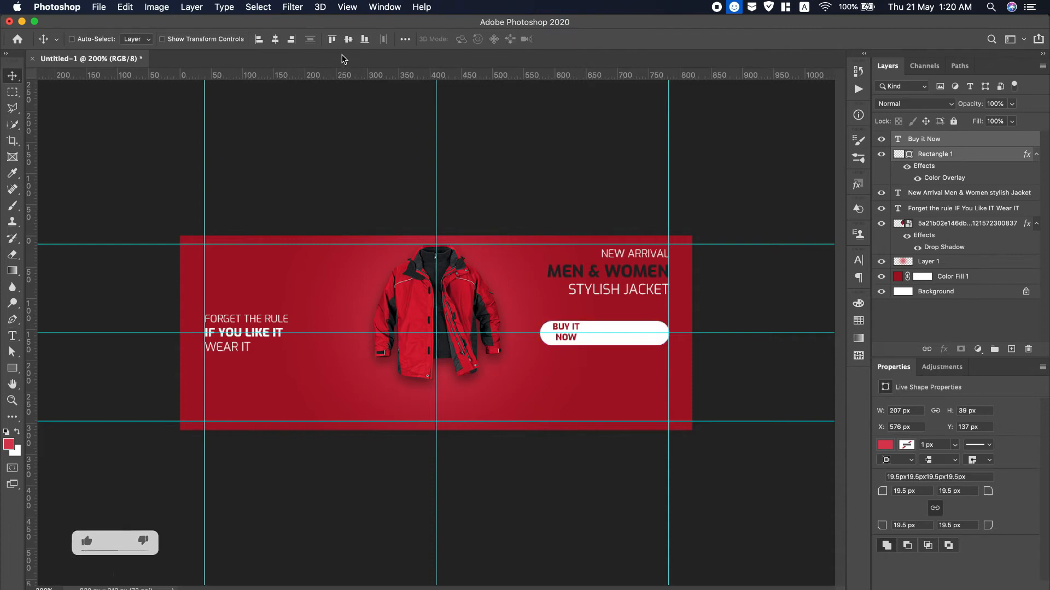
left_click(275, 39)
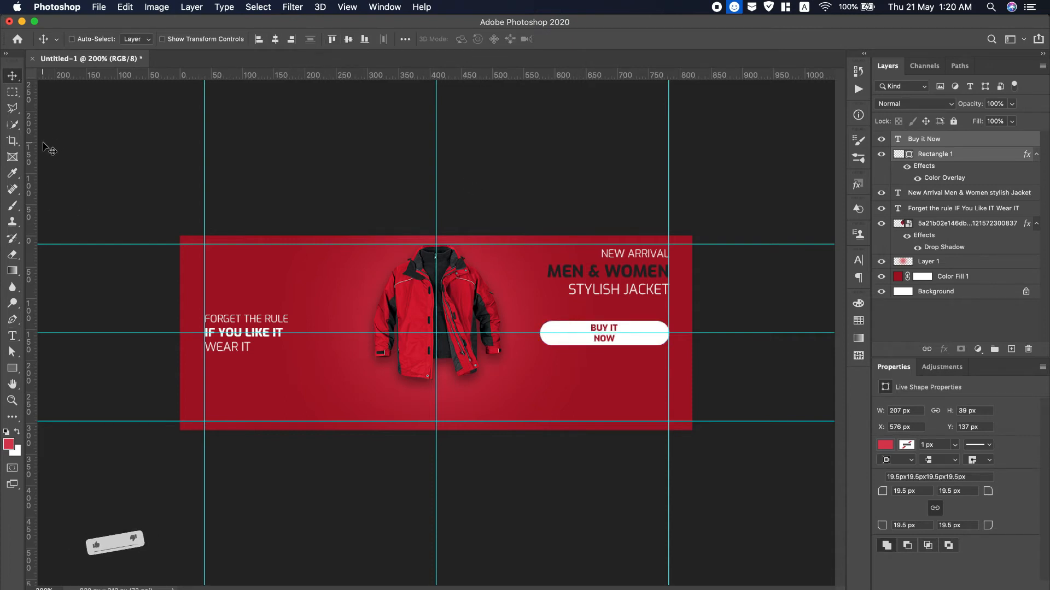
left_click(984, 140)
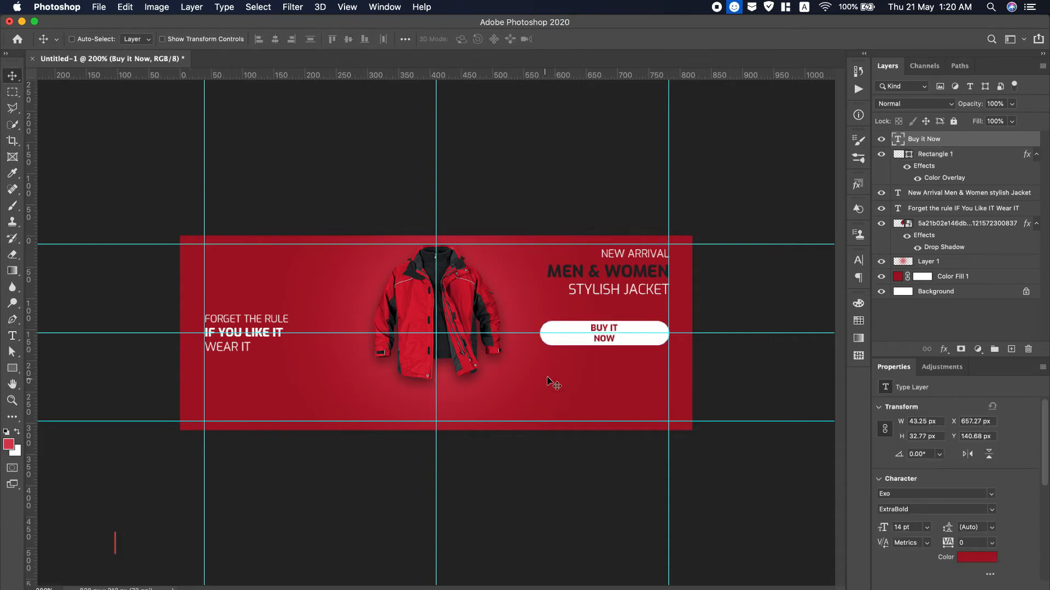
left_click_drag(607, 339, 570, 339)
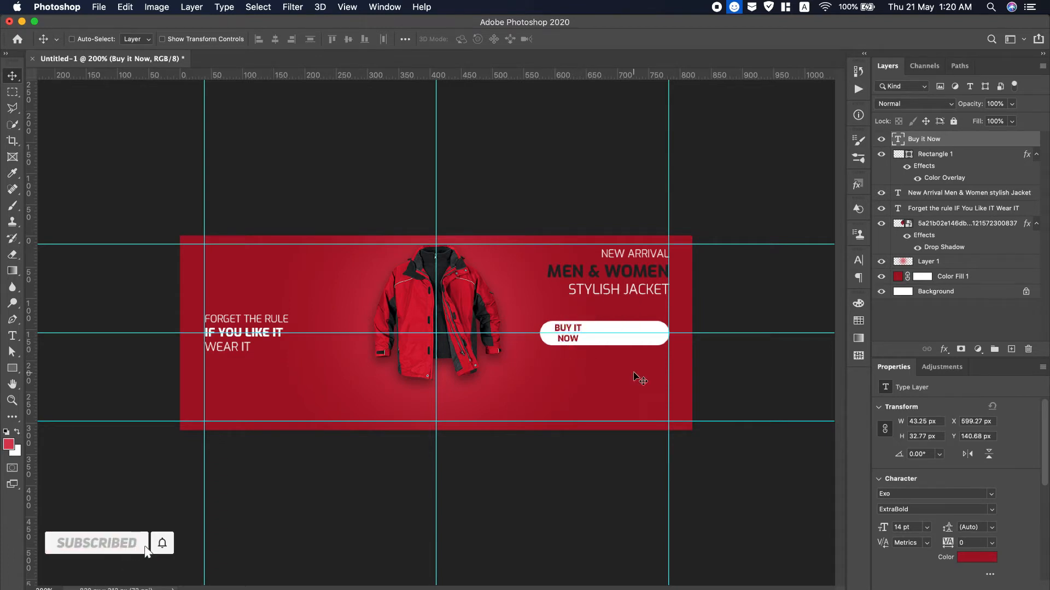
Draw a thin vertical rectangle of about 4 × 27 px on the banner and fill it with dark red.
left_click(17, 372)
left_click(60, 367)
left_click_drag(313, 363, 314, 381)
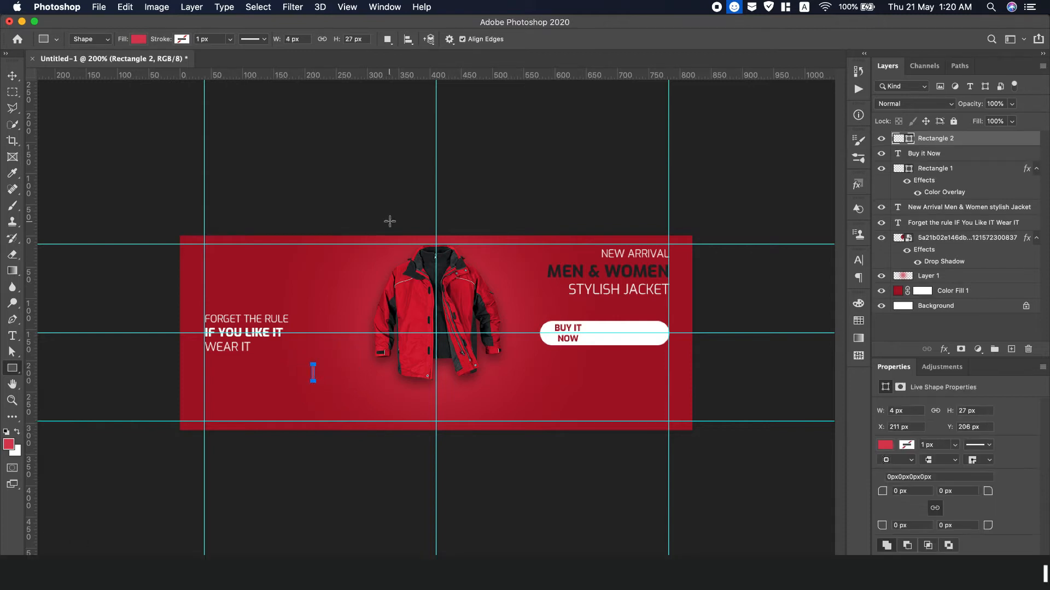
left_click(140, 40)
left_click(12, 84)
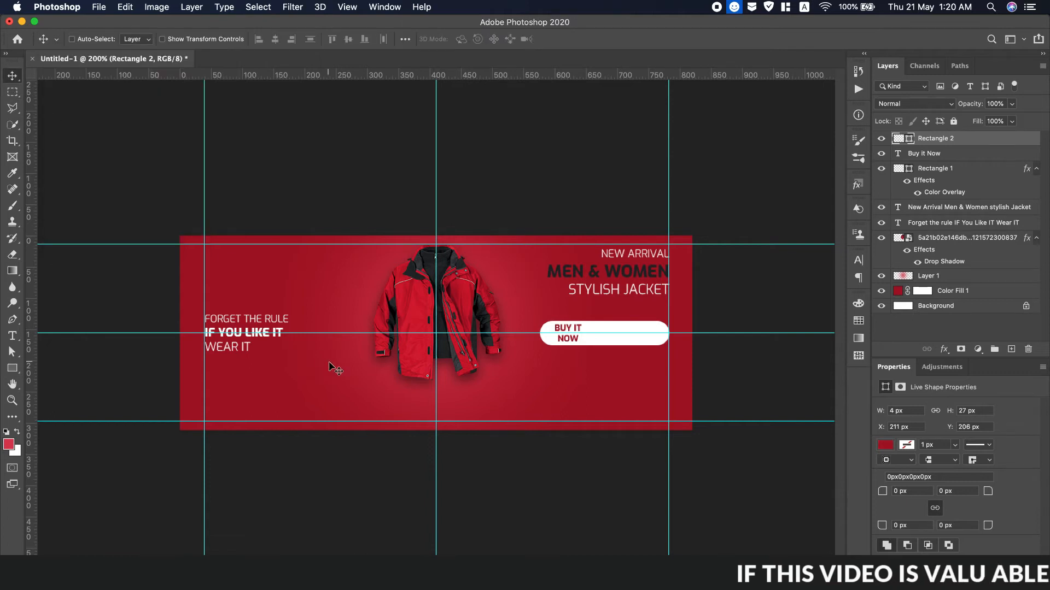
Move the thin dark red bar into the white rounded rectangle, just right of the "BUY IT NOW" text at about X 653 px.
key("super+t")
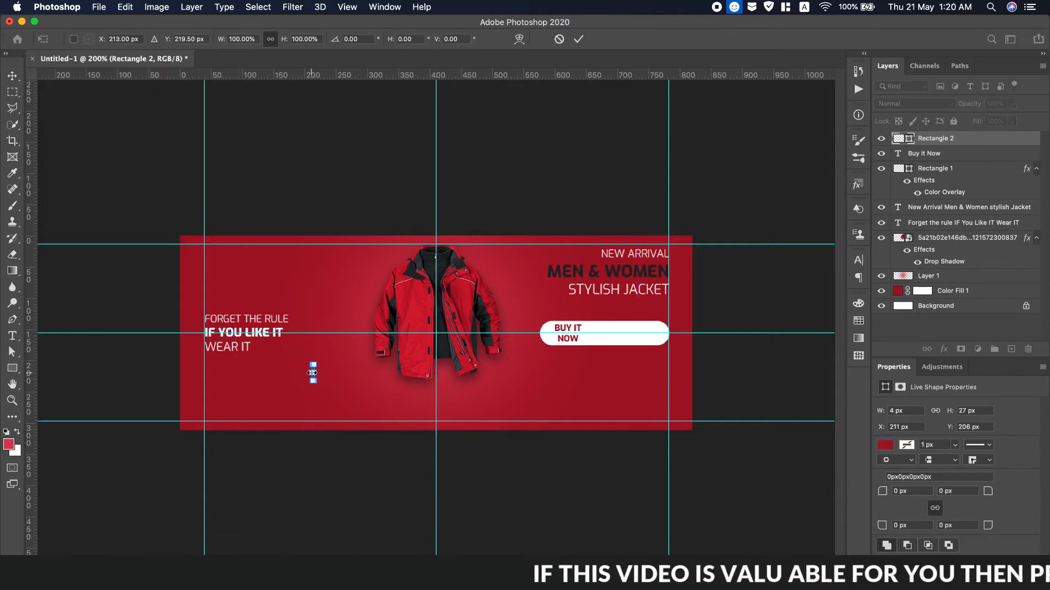
left_click_drag(314, 376, 593, 332)
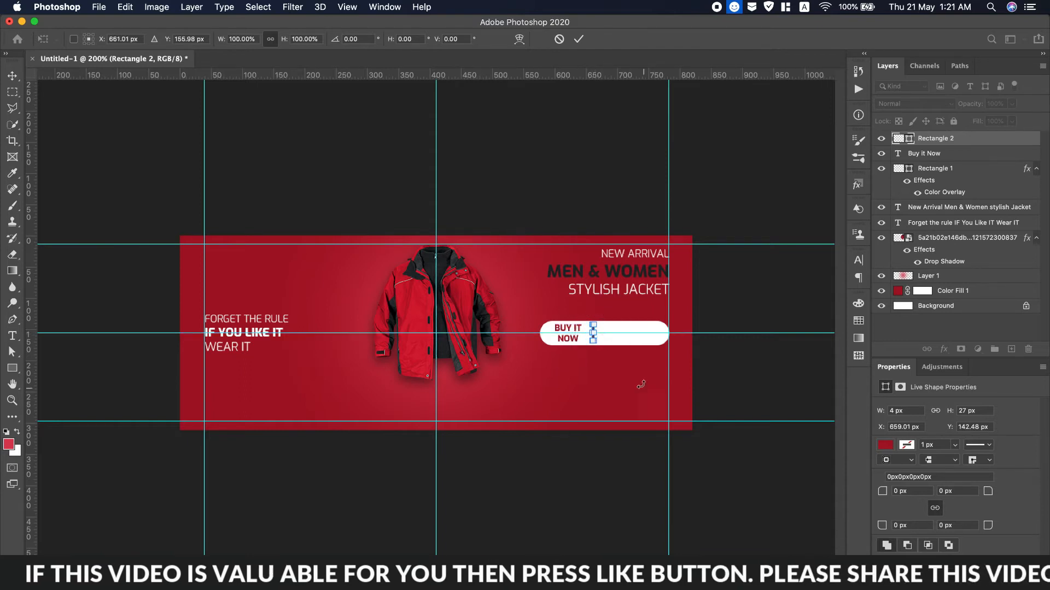
left_click(581, 39)
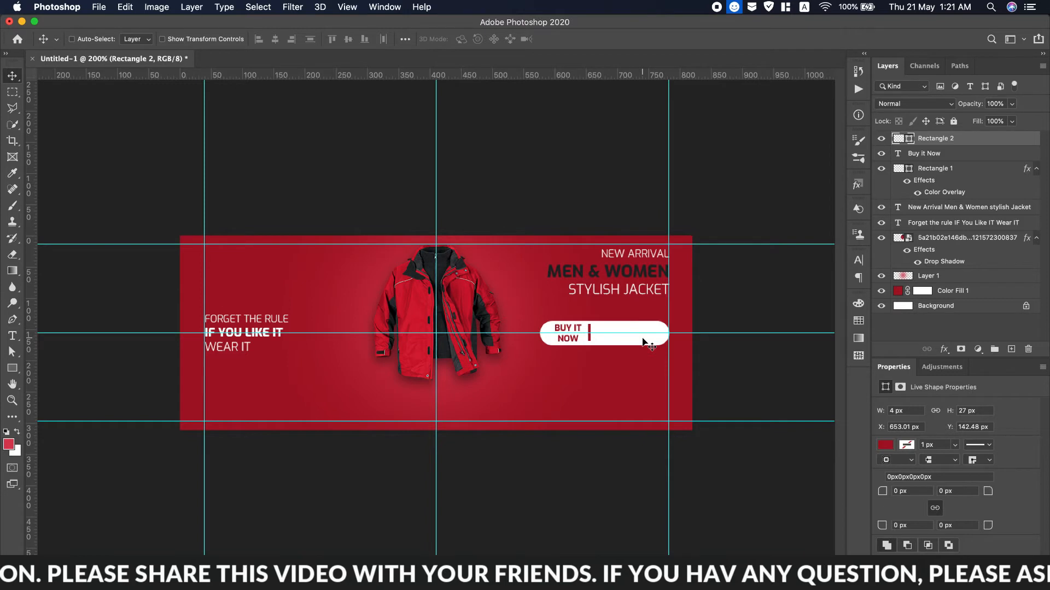
Scale the "BUY IT NOW" text down to about 83%.
left_click(900, 156)
key("super+t")
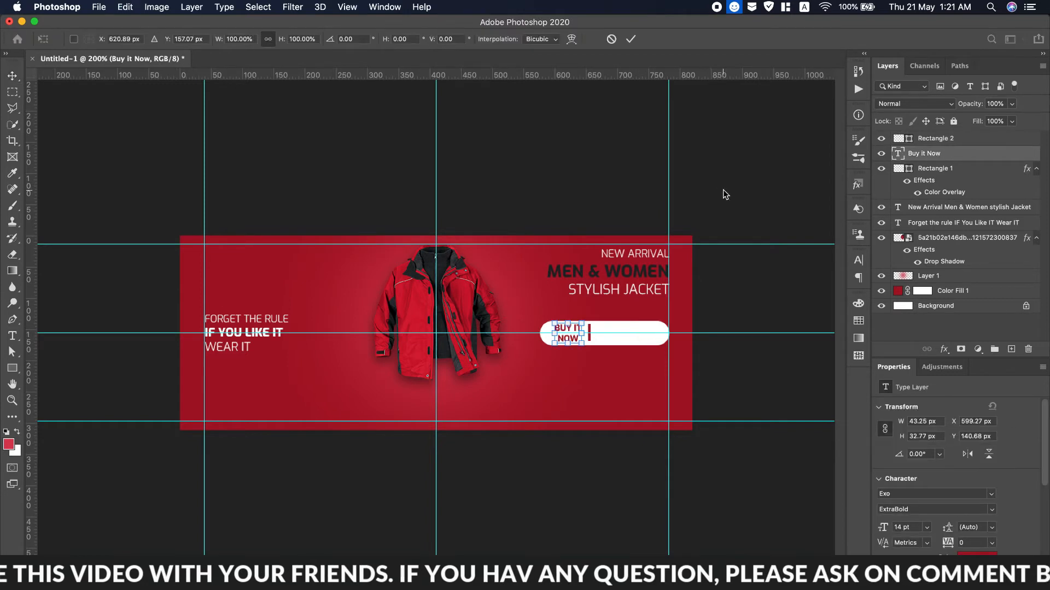
left_click_drag(584, 323, 580, 324)
left_click(859, 261)
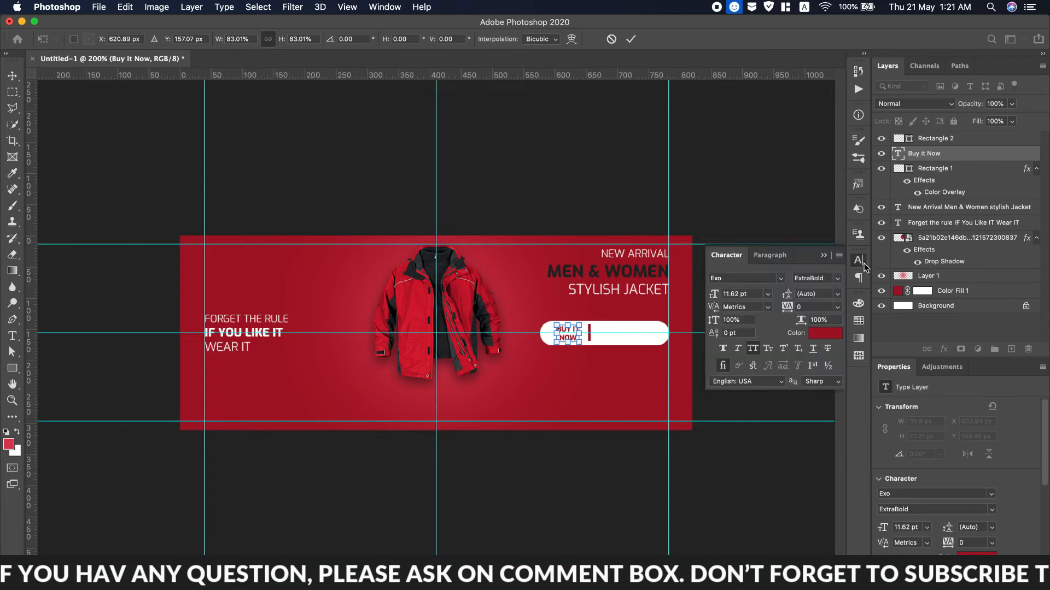
left_click(631, 40)
Set the "BUY IT NOW" text to Exo Black at 14 pt.
left_click(837, 279)
left_click(813, 429)
double_click(566, 333)
left_click(839, 283)
left_click(834, 487)
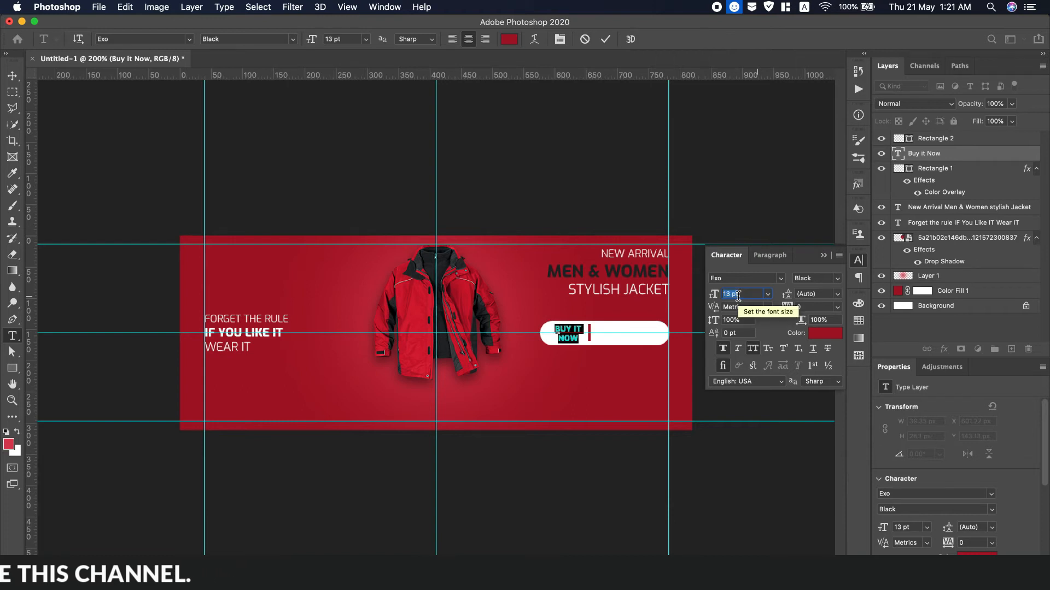
key("Up")
key("Up")
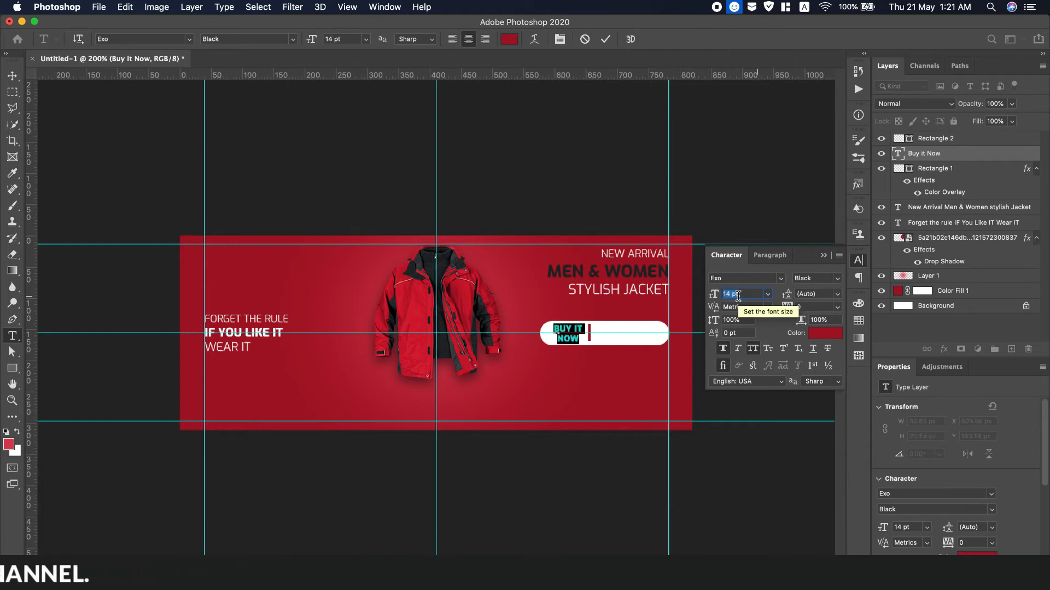
left_click(823, 256)
left_click(13, 80)
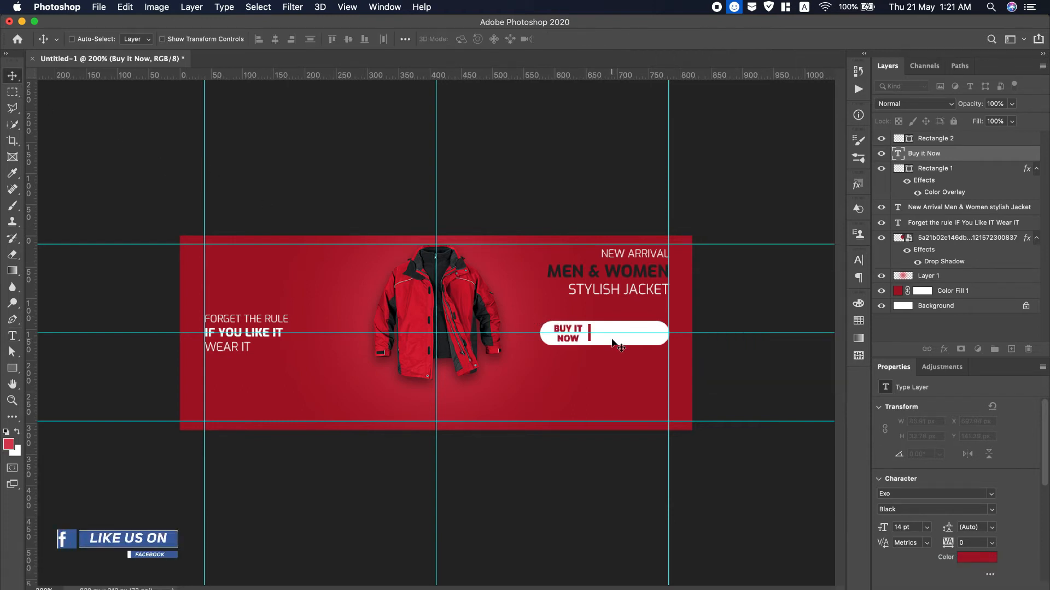
Set only the "BUY IT" line to Exo Regular and finish editing the text.
double_click(566, 338)
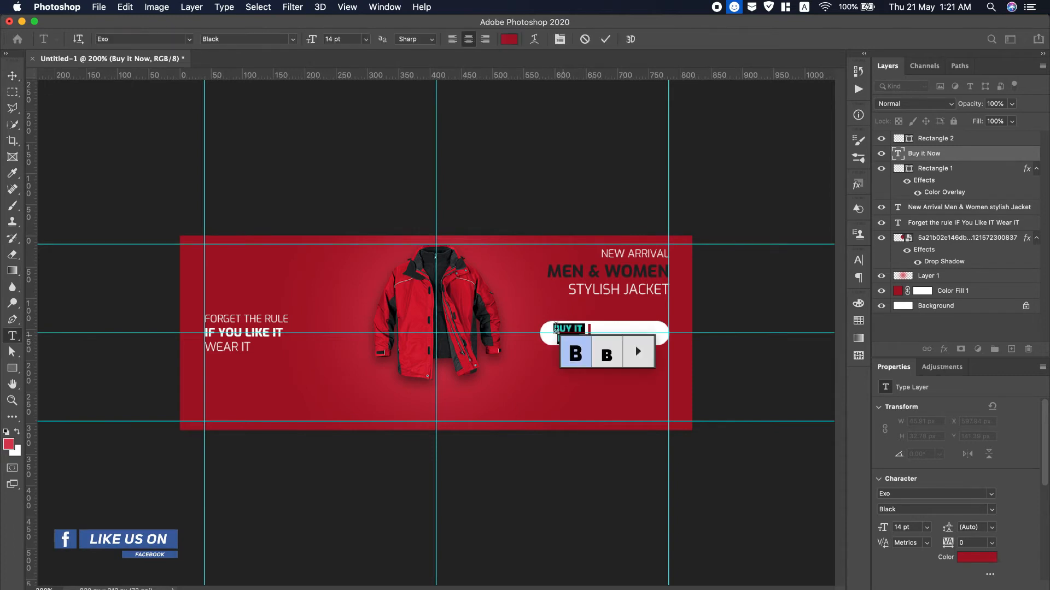
left_click(859, 260)
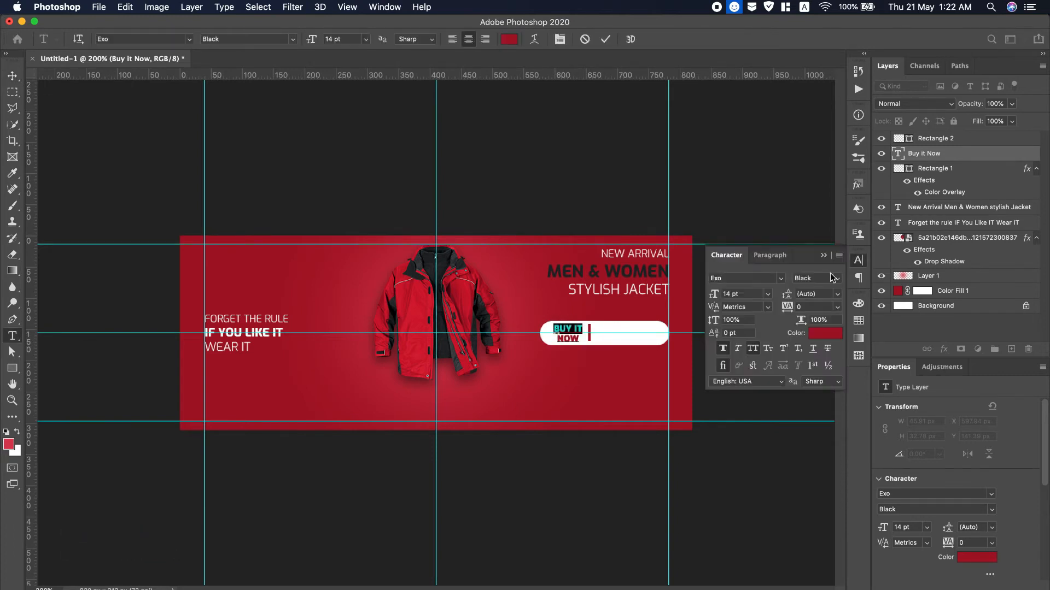
left_click(838, 278)
left_click(820, 331)
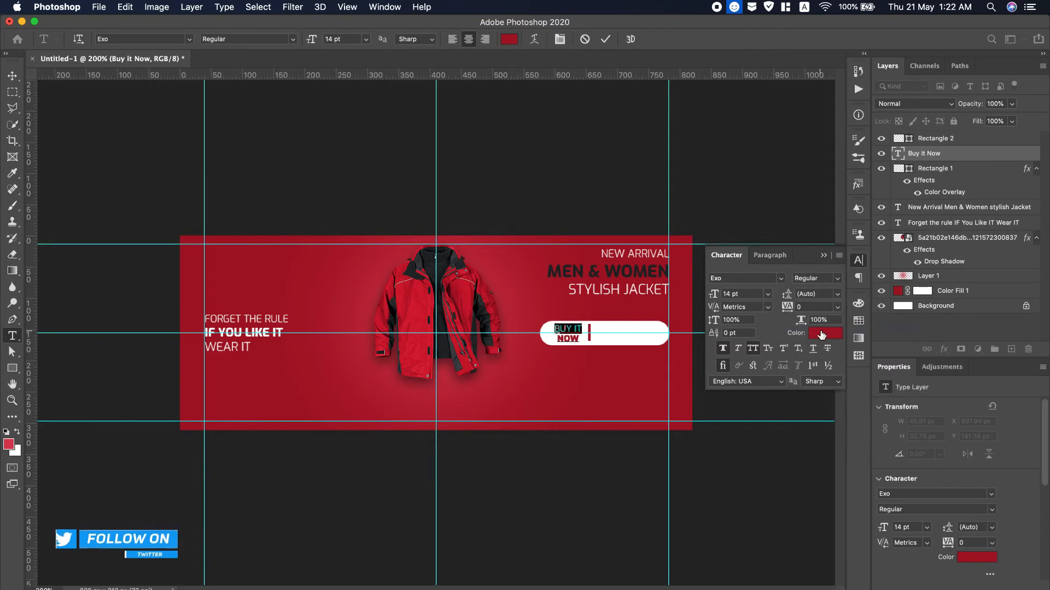
left_click(858, 260)
left_click(605, 39)
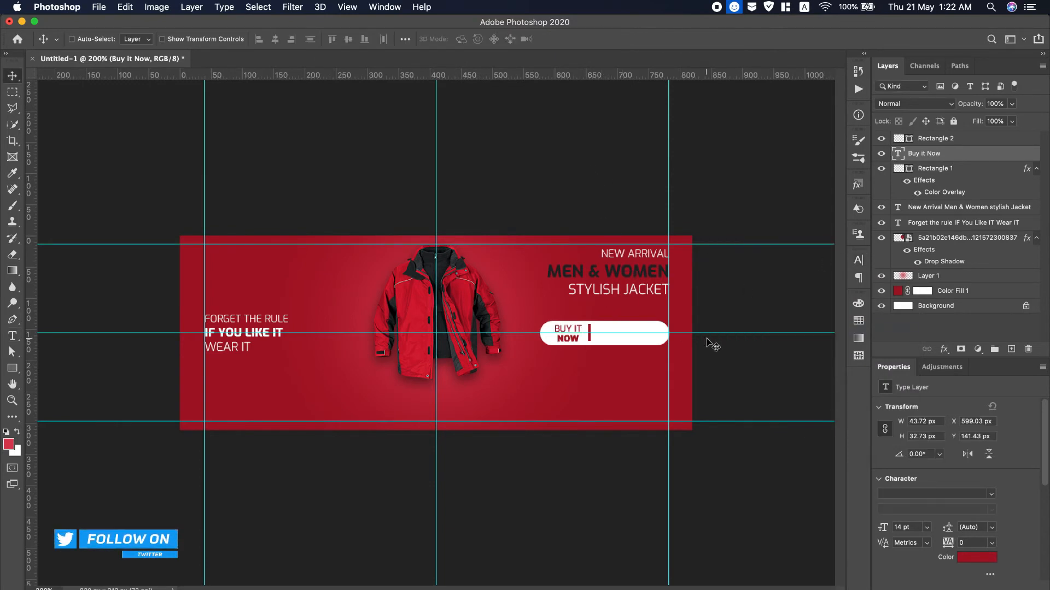
Colour the whole "BUY IT NOW" text dark grey (24272a), sampled from the "MEN & WOMEN" line.
double_click(900, 154)
left_click(510, 39)
left_click(580, 272)
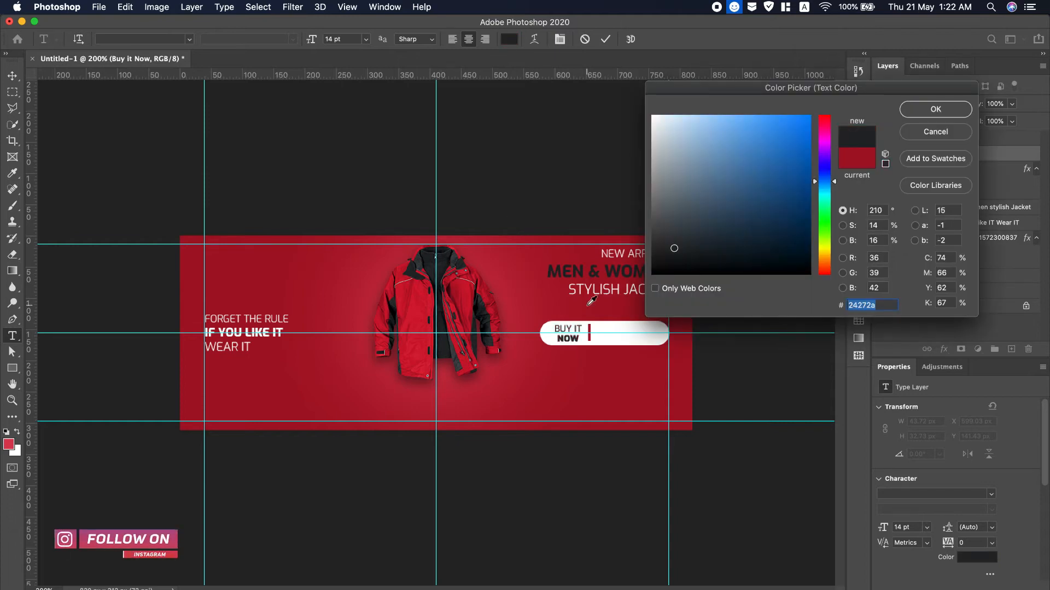
left_click(936, 110)
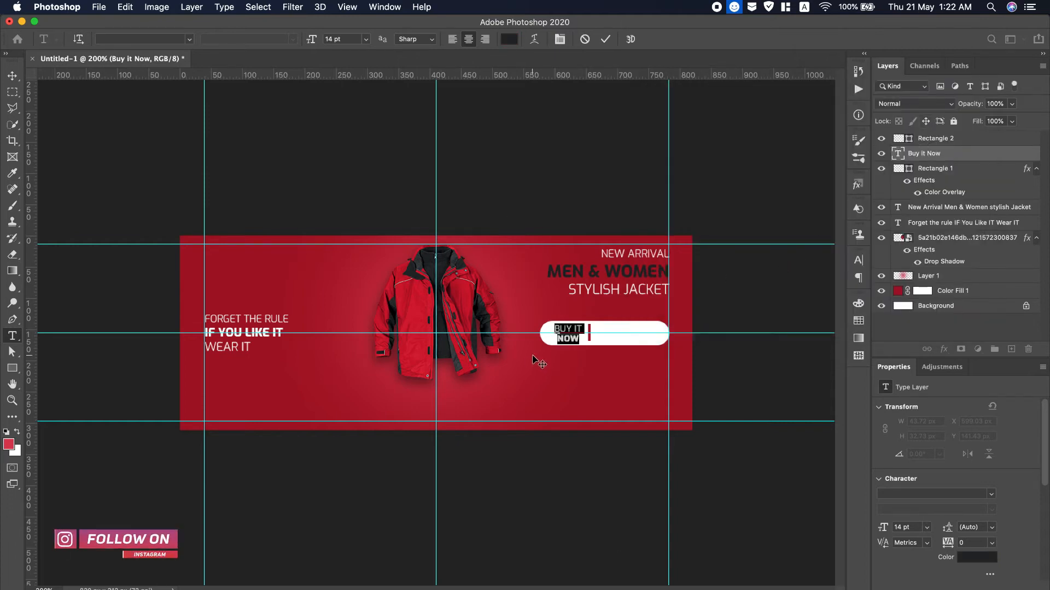
Copy "USD 120" from the TextEdit notes and paste it in Photoshop as a new text layer below the white button.
key("super+Tab")
left_click_drag(104, 360, 75, 360)
key("cmd+c")
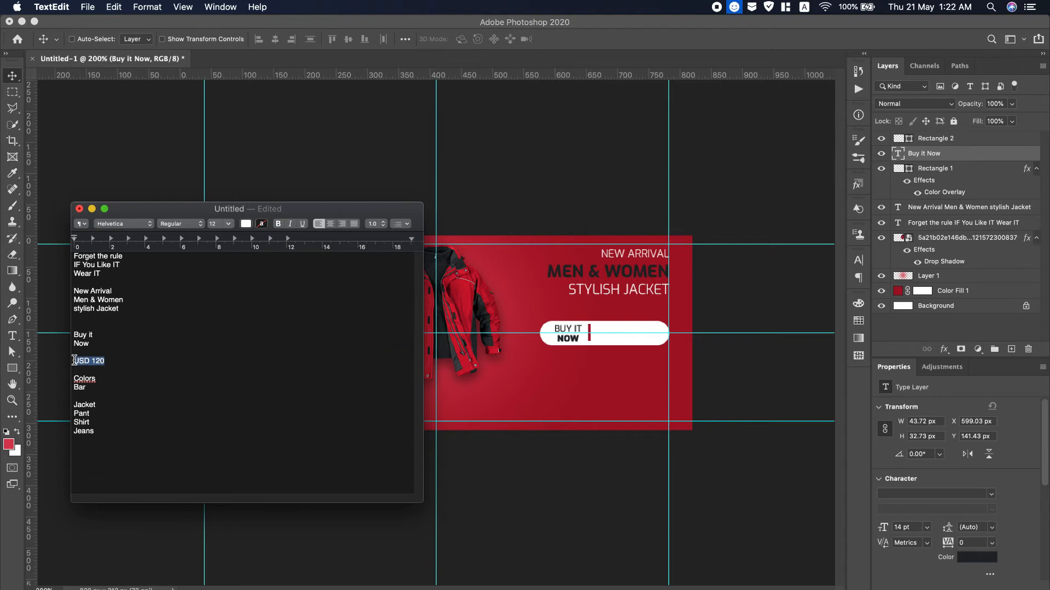
right_click(96, 361)
left_click(129, 403)
left_click(556, 386)
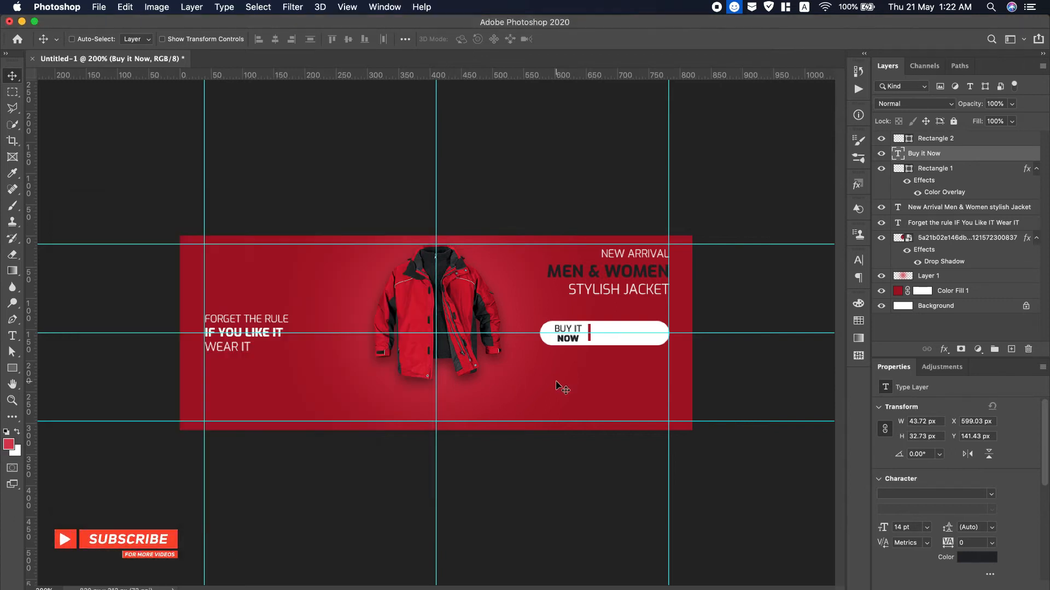
key("t")
left_click(540, 384)
key("cmd+v")
Set the whole "USD 120" text to Exo Black.
key("super+a")
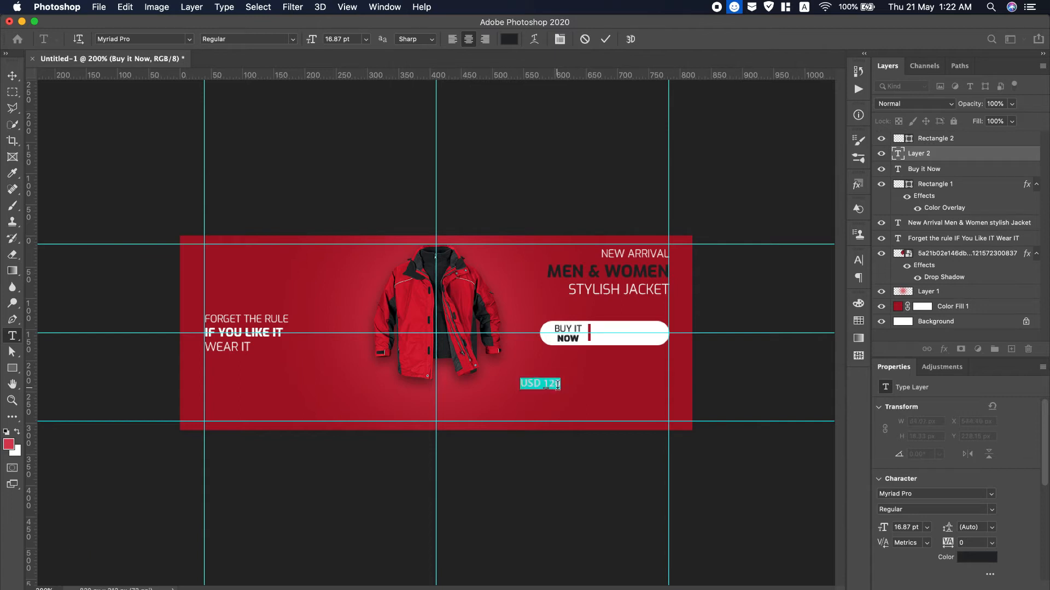
left_click(281, 39)
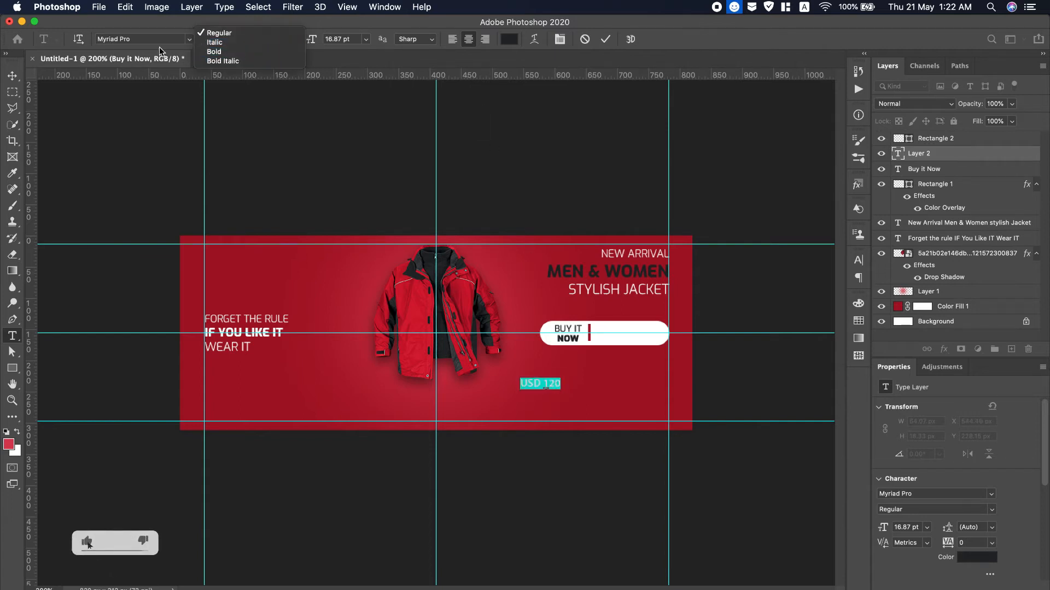
left_click(188, 39)
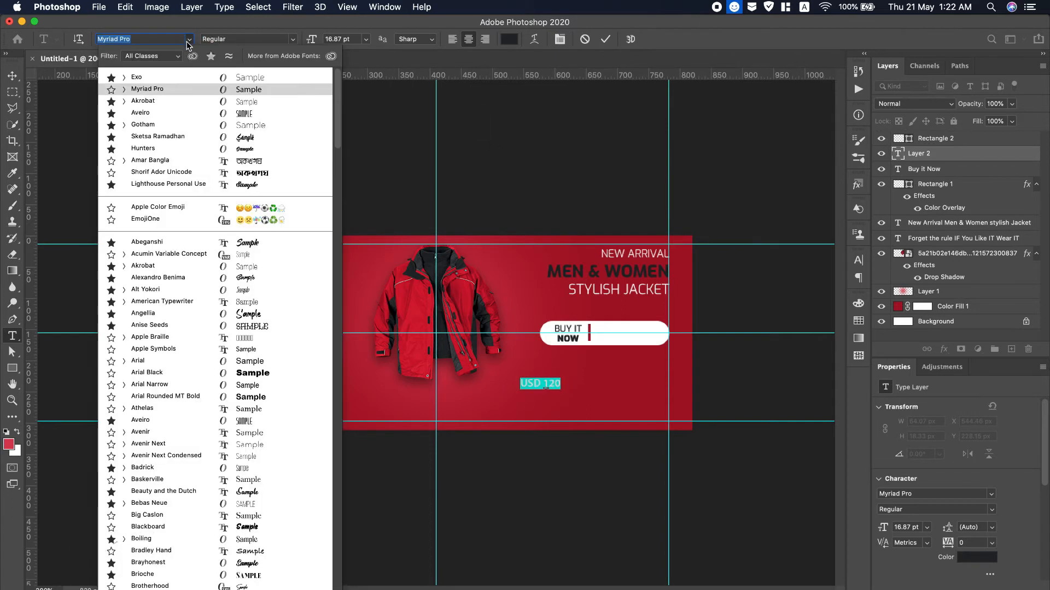
left_click(183, 76)
left_click(291, 40)
left_click(239, 163)
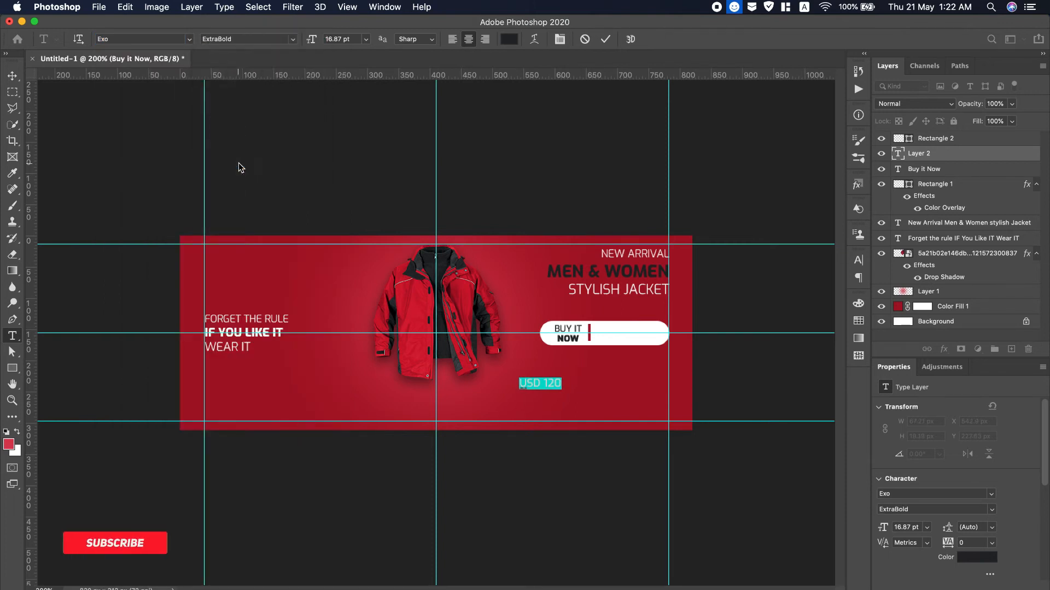
left_click(291, 39)
left_click(217, 183)
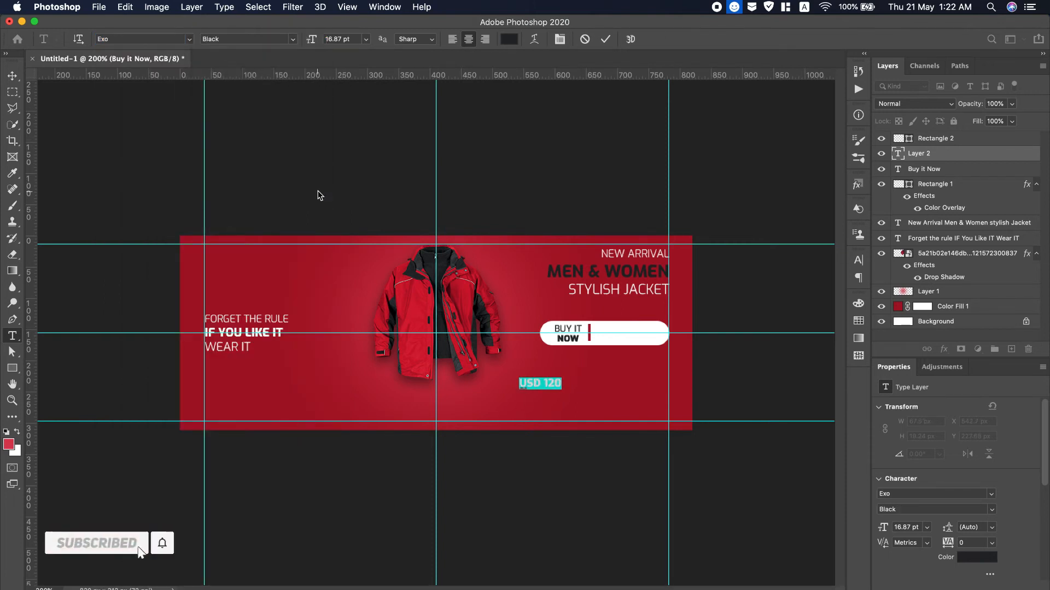
Move "USD 120" onto the white button beside the divider bar and enlarge it to 24 pt.
left_click_drag(499, 403, 583, 354)
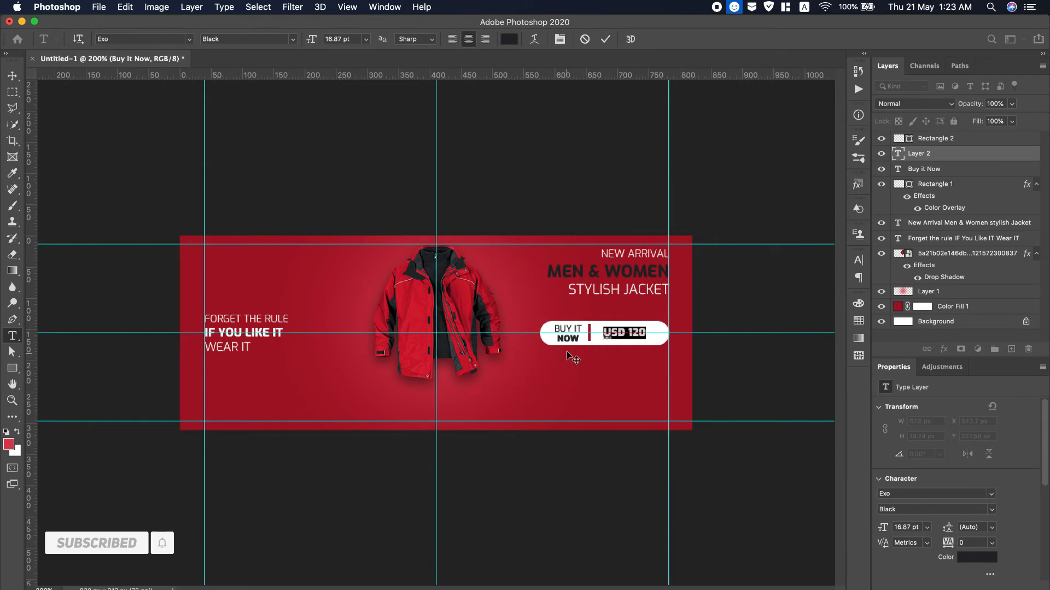
left_click(353, 39)
key("Up")
key("Up")
key("Up")
key("Up")
key("Up")
key("Up")
key("Up")
key("Up")
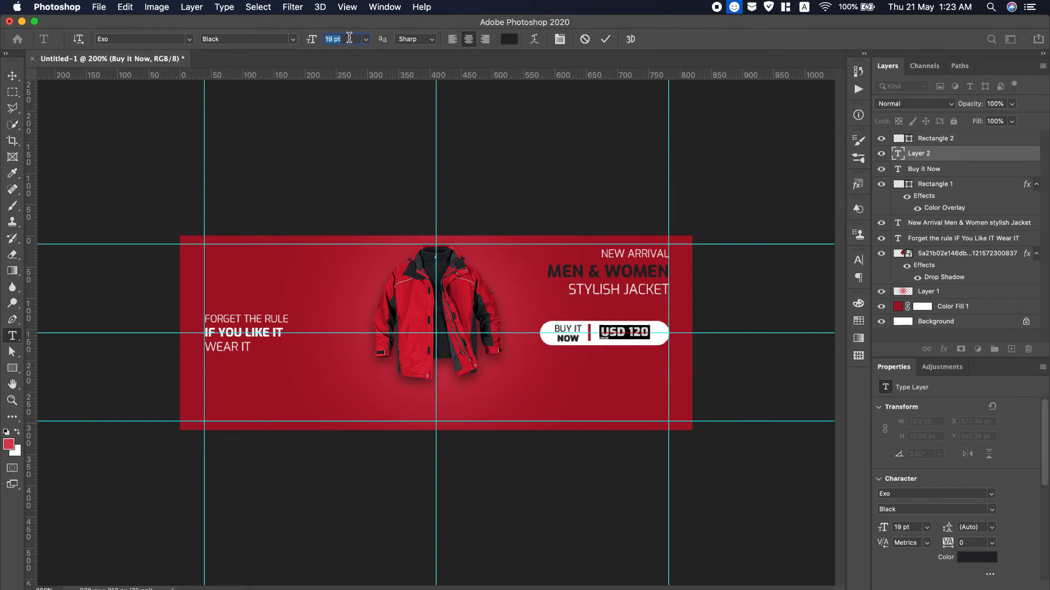
left_click(605, 39)
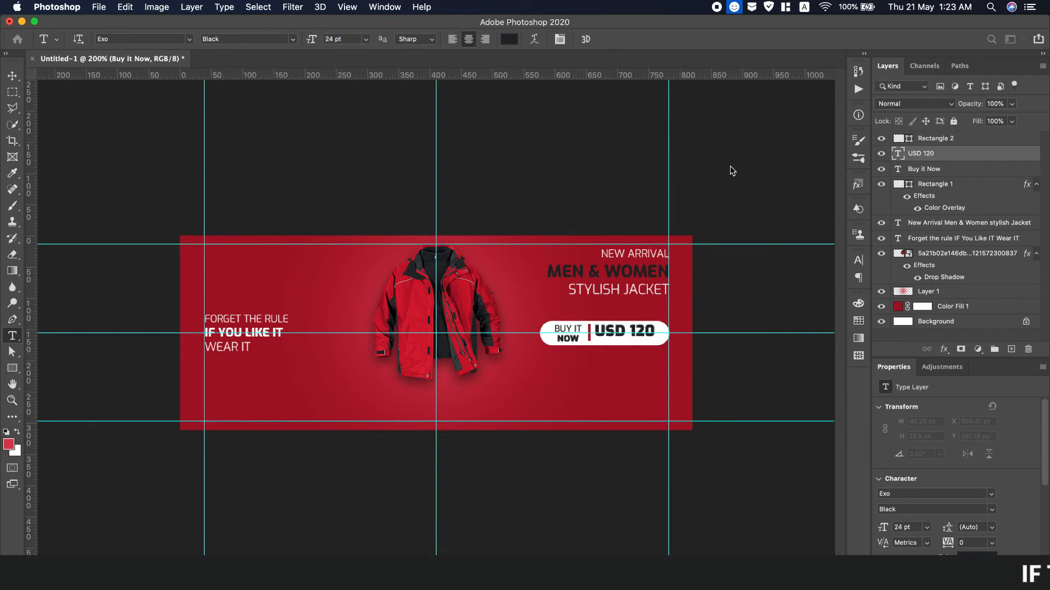
Centre "USD 120" vertically on the white button's rectangle and shift the text slightly right.
left_click(967, 186)
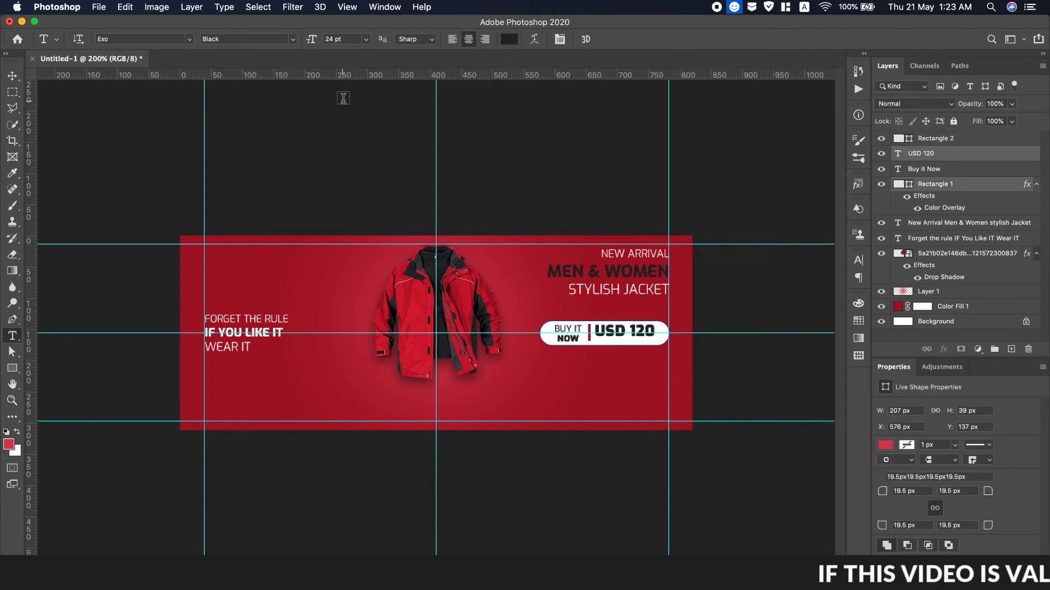
left_click(12, 76)
left_click(349, 39)
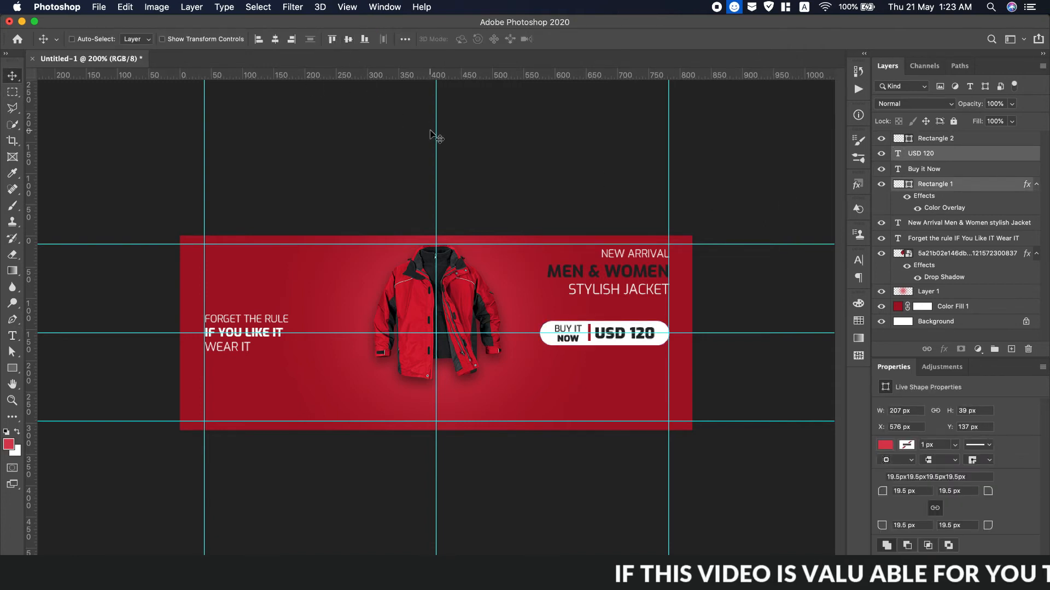
left_click(981, 154)
left_click_drag(599, 328, 603, 327)
key("Right")
Shift the divider bar slightly right and colour it dark grey (292c2f), sampled from the jacket's lining.
left_click(976, 141)
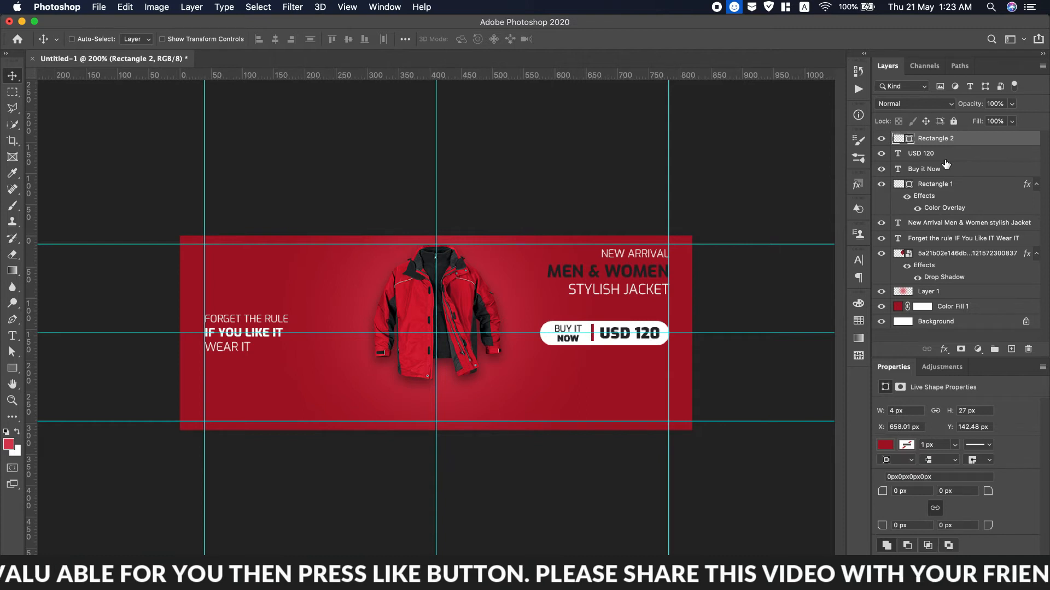
double_click(910, 141)
left_click(442, 264)
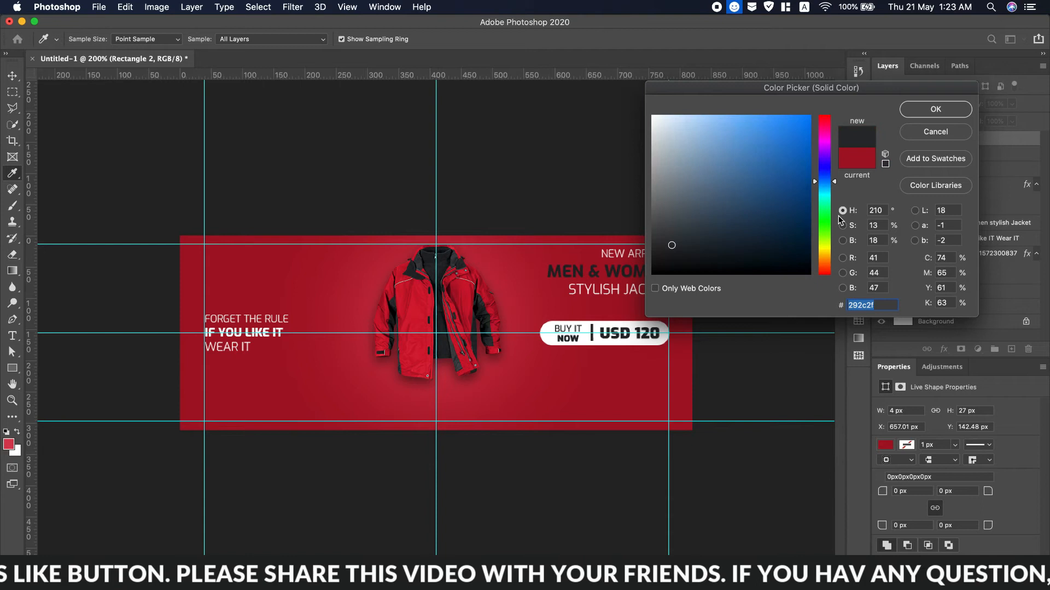
left_click(942, 110)
Check the TextEdit notes, return to Photoshop, and draw a rectangle of about 60 × 9 px on a new layer below the button.
key("super+Tab")
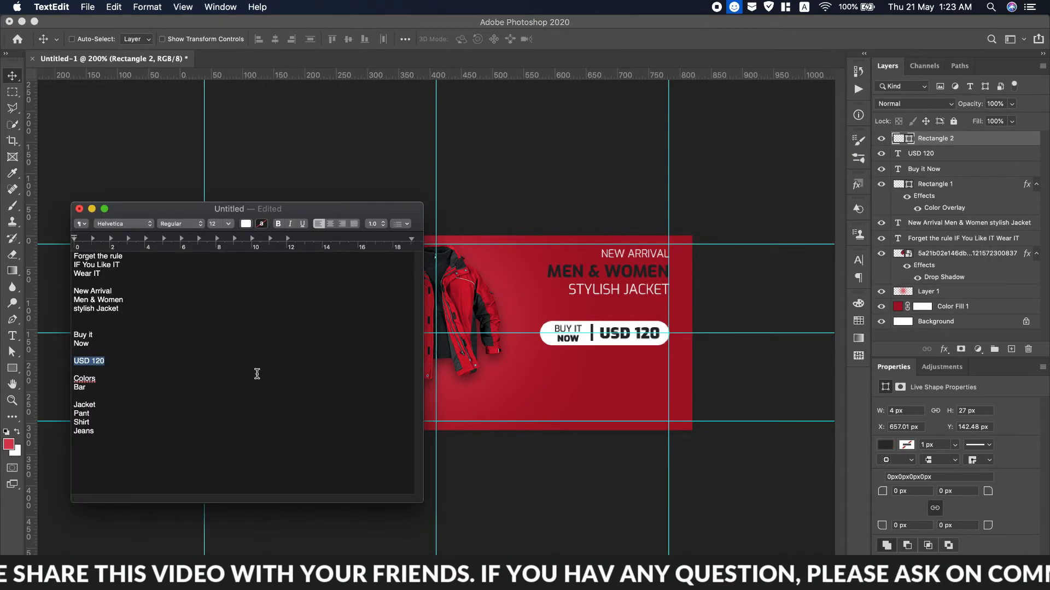
key("super+Tab")
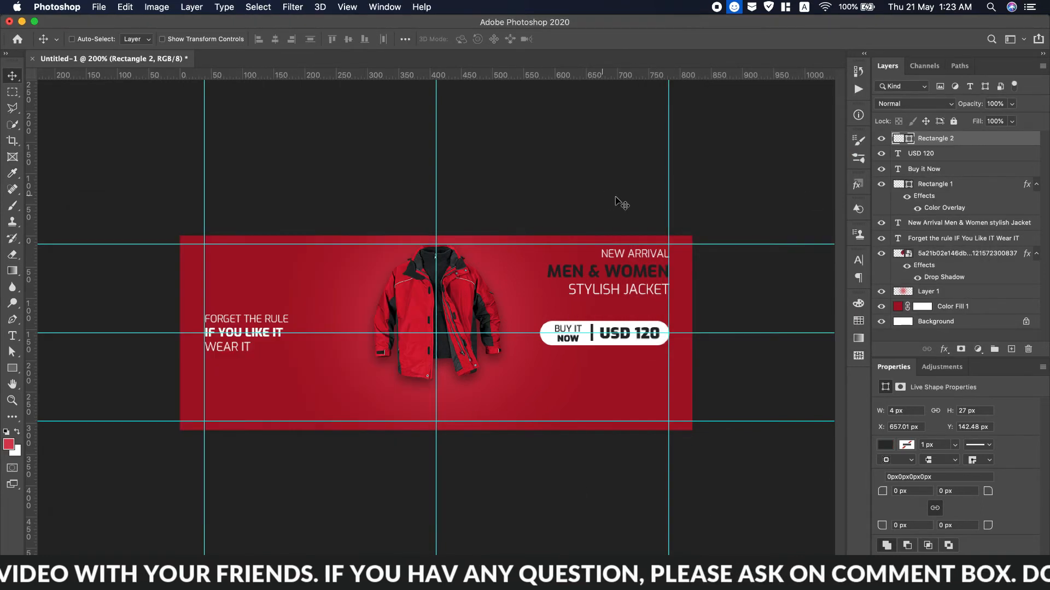
left_click(1007, 349)
left_click_drag(10, 372, 60, 361)
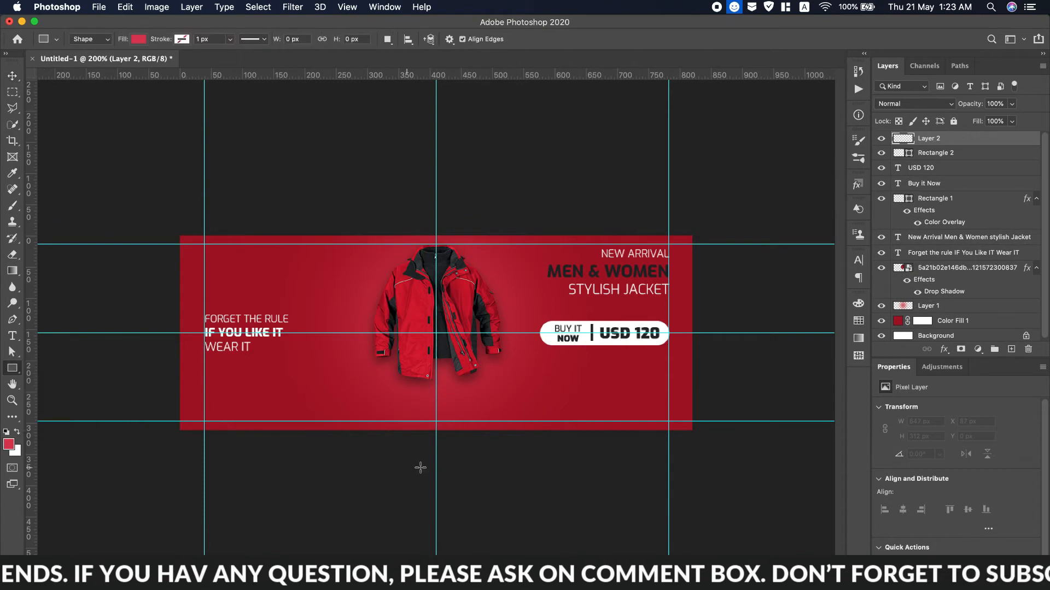
left_click_drag(515, 385, 553, 389)
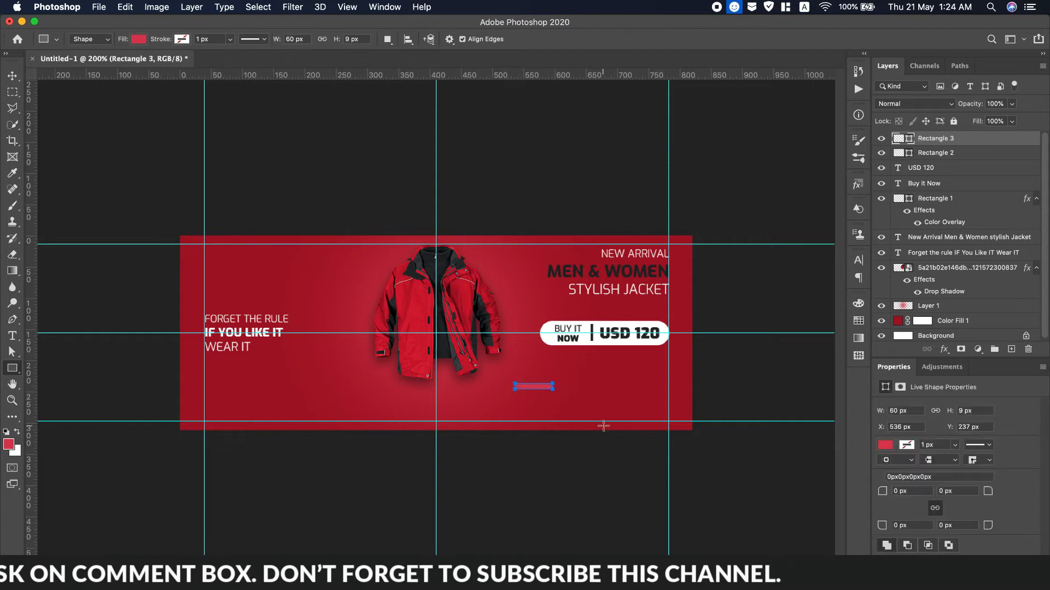
Fill the small rectangle with a brighter red from the recently used colours.
left_click(138, 39)
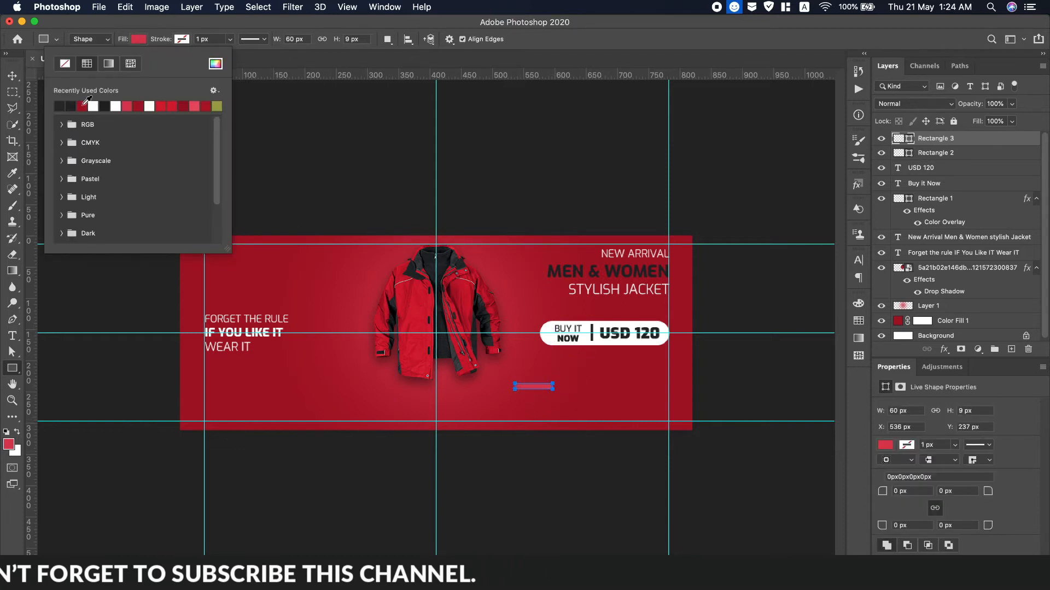
left_click(163, 104)
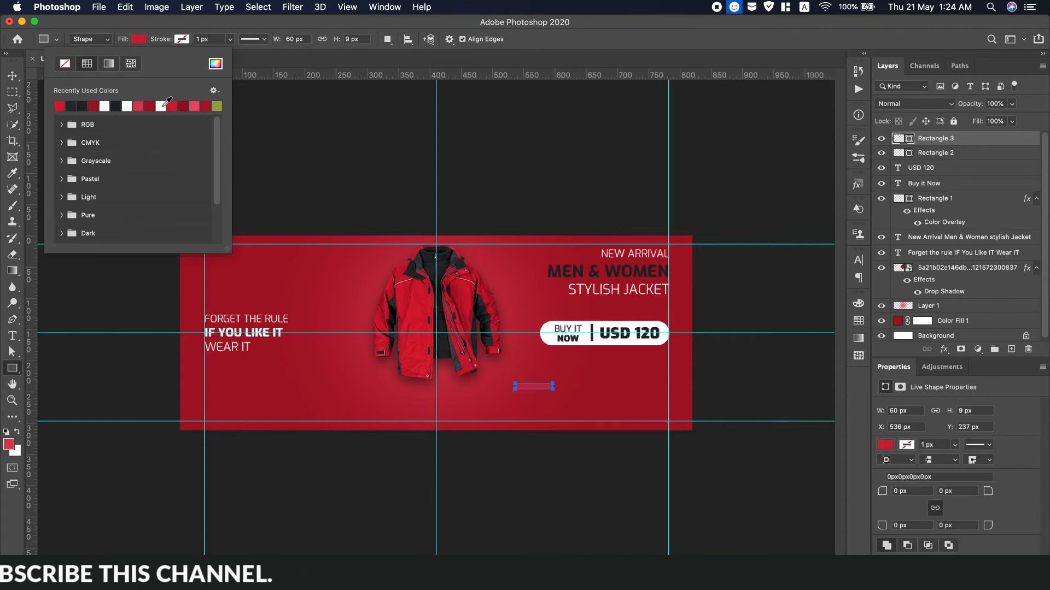
left_click(12, 77)
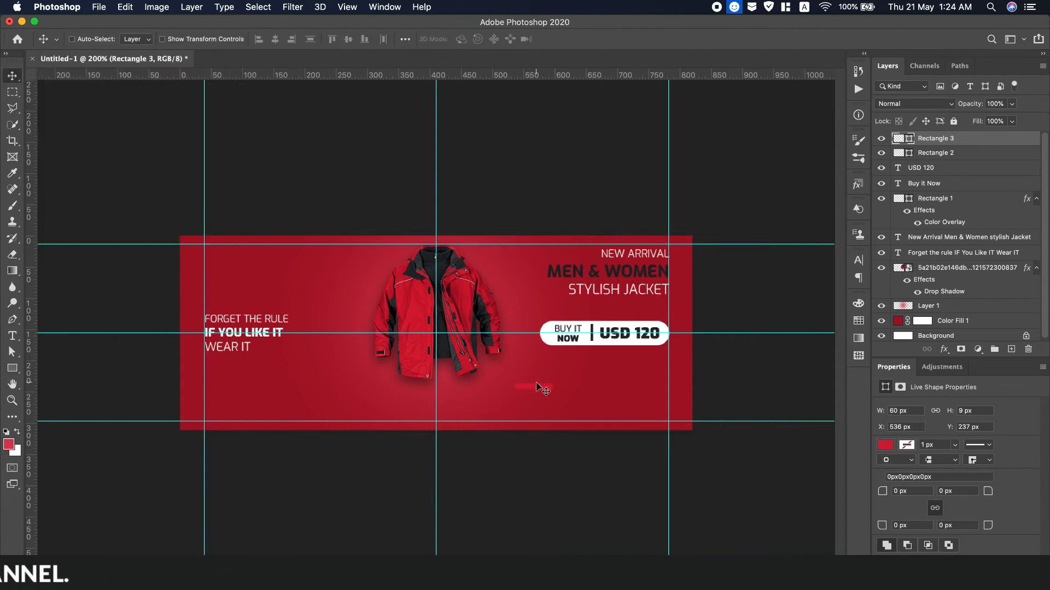
Move the small rectangle against the right vertical guide below the button and place a duplicate beside it on the left.
left_click_drag(540, 390, 616, 374)
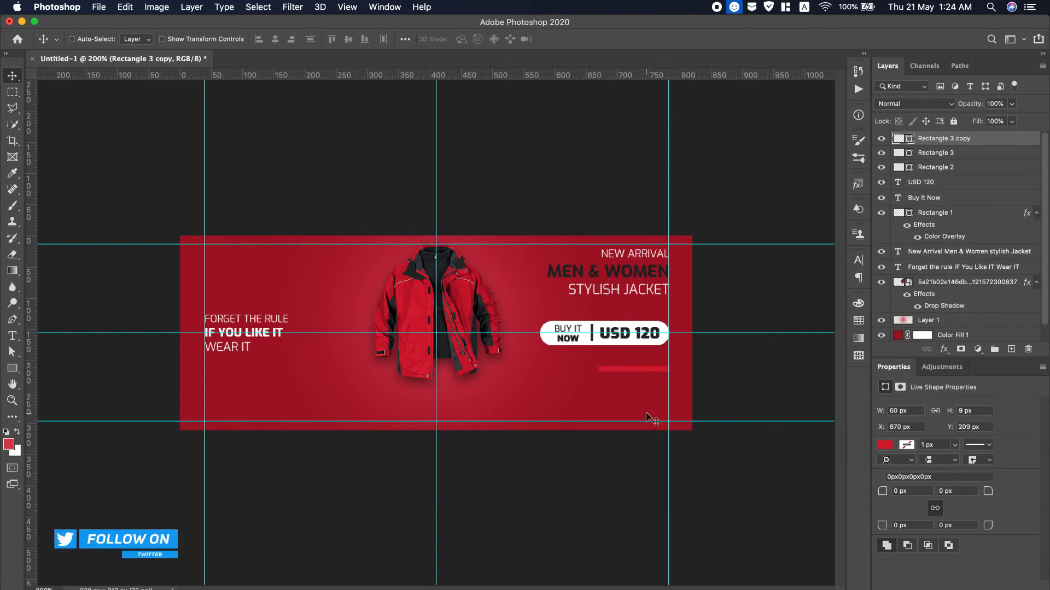
key("Right")
key("Right")
key("Right")
key("Right")
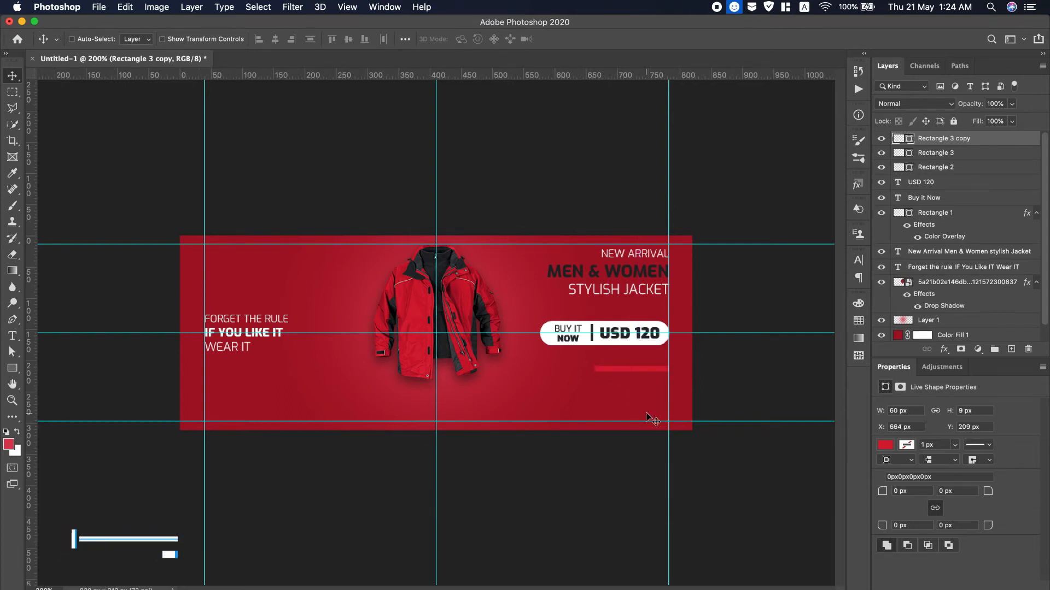
Recolour the duplicated rectangle a lighter pinkish red.
double_click(899, 139)
mouse_move(789, 142)
left_mouse_down()
mouse_move(771, 167)
mouse_move(760, 127)
left_mouse_up()
left_click(931, 113)
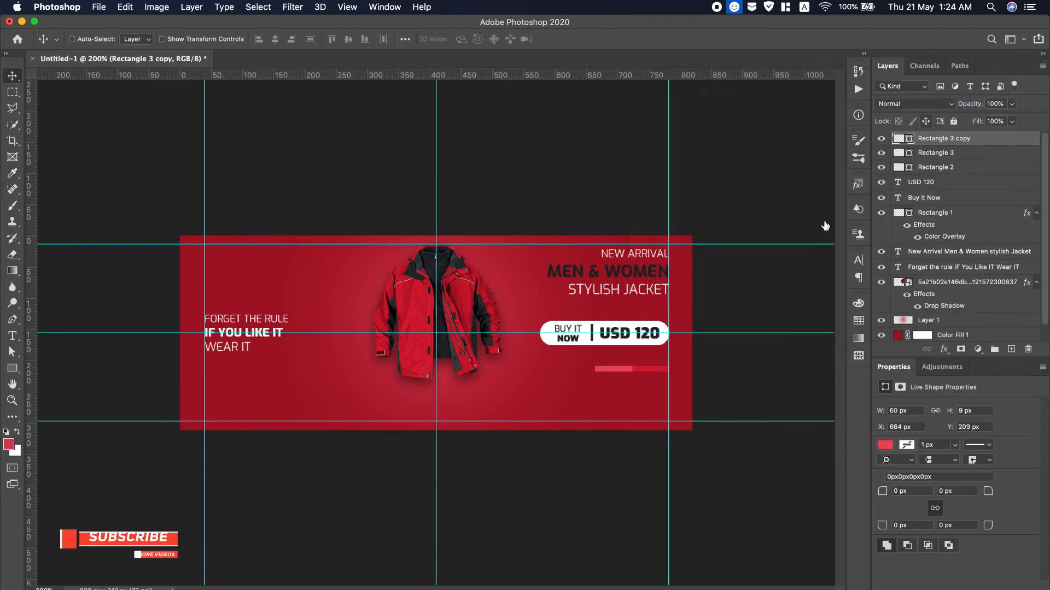
Duplicate the pinkish-red rectangle and butt the copy against its left end.
left_click_drag(621, 372, 575, 374)
key("Right")
key("Right")
key("Right")
key("Right")
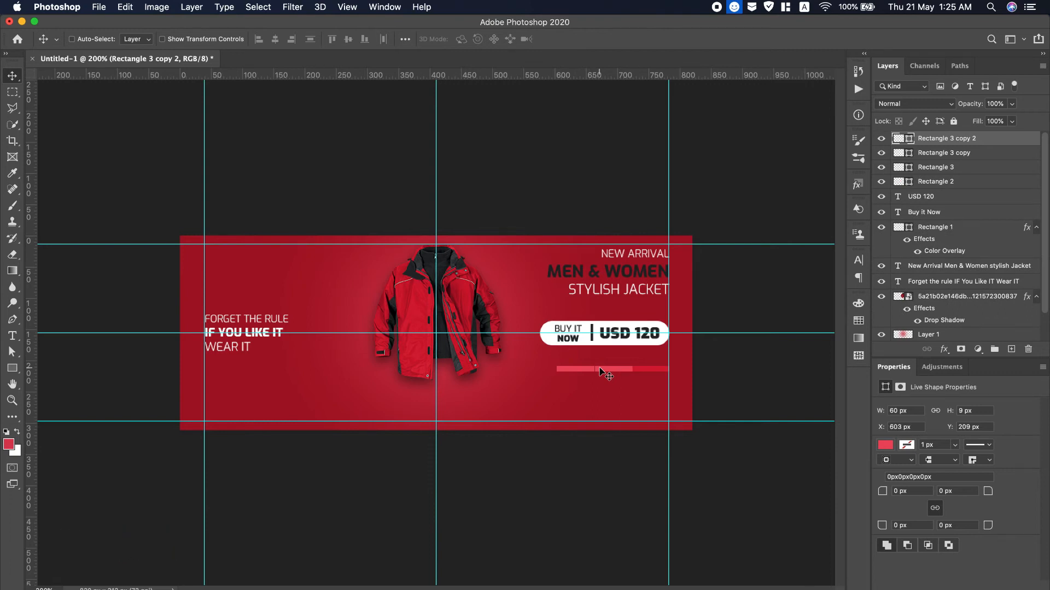
Recolour the leftmost rectangle of the colour bar a still lighter pink.
double_click(899, 140)
left_click_drag(743, 132, 729, 126)
left_click(936, 109)
Add the text "COLORS" below the jacket and reduce it to 11 pt.
key("t")
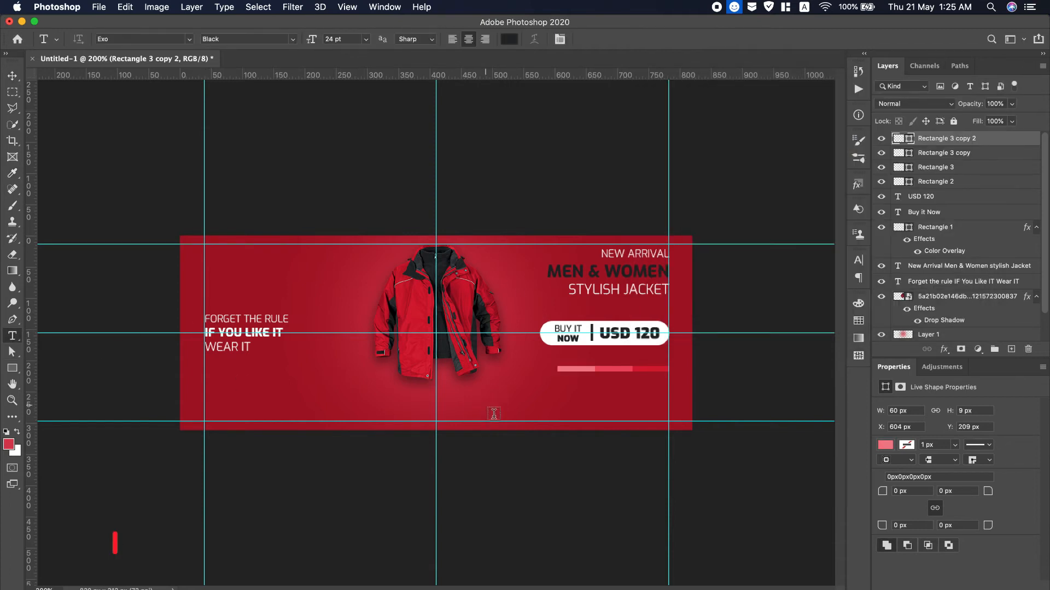
left_click(486, 405)
key("BackSpace")
type("COLO")
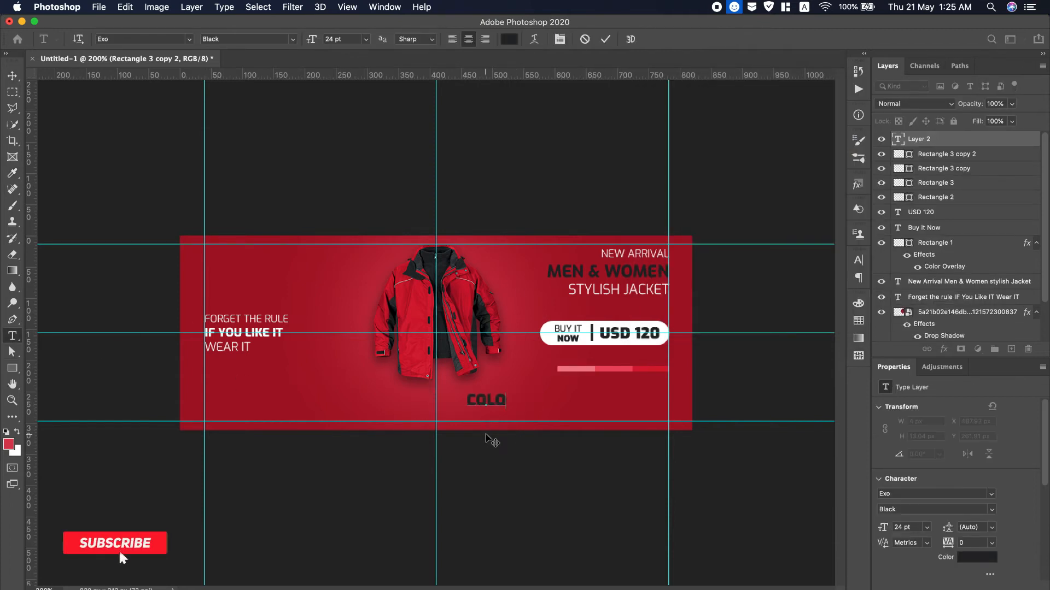
type("RS")
key("ctrl+a")
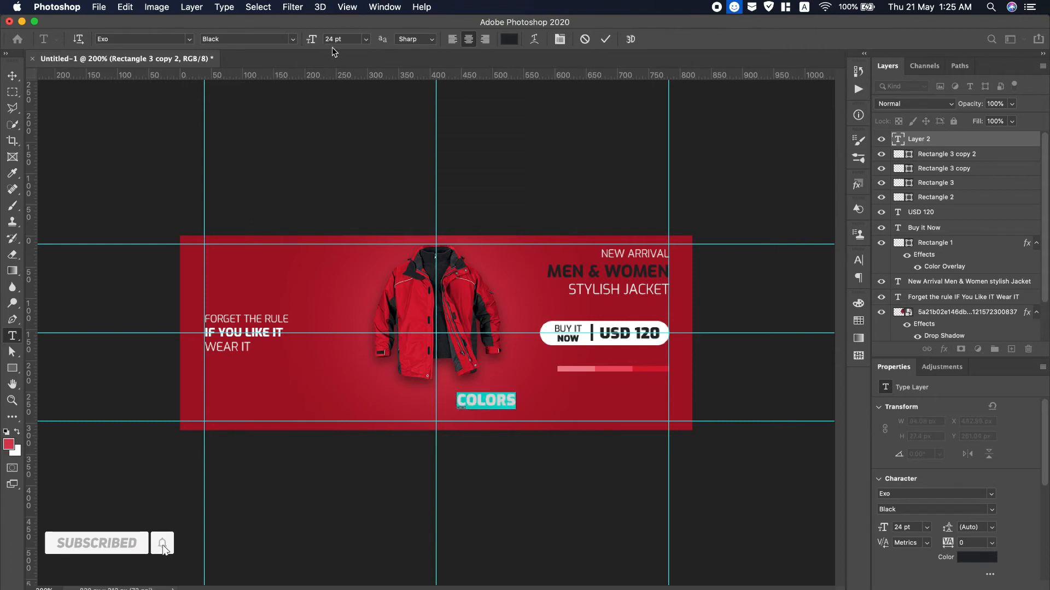
left_click_drag(311, 39, 304, 39)
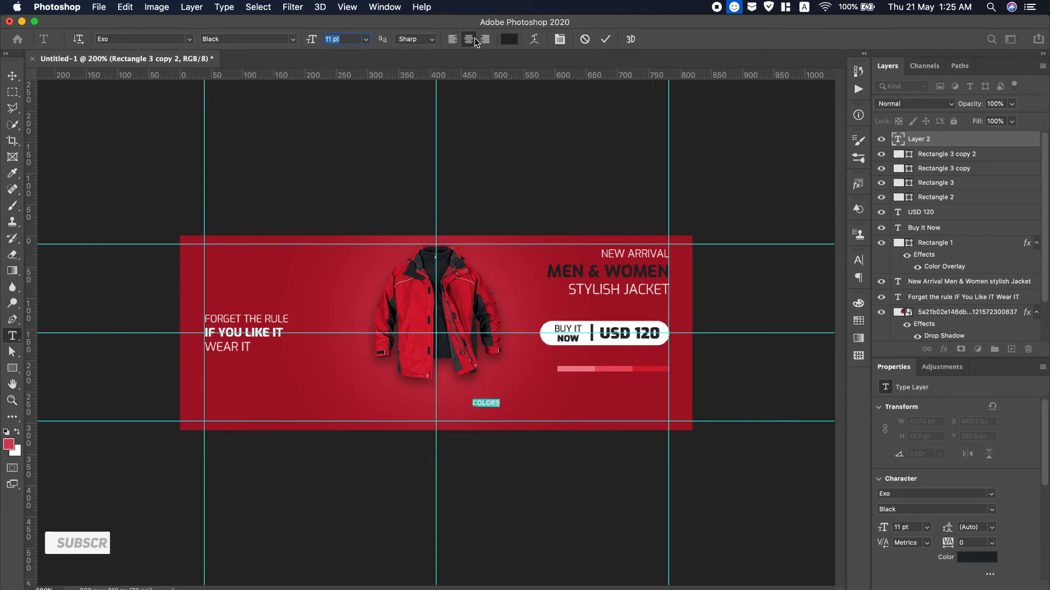
Colour the "COLORS" text white and place it just above the colour bar, flush with the right vertical guide.
left_click(509, 39)
left_click_drag(701, 202, 619, 72)
left_click(927, 114)
left_click(17, 77)
left_click_drag(491, 403, 660, 363)
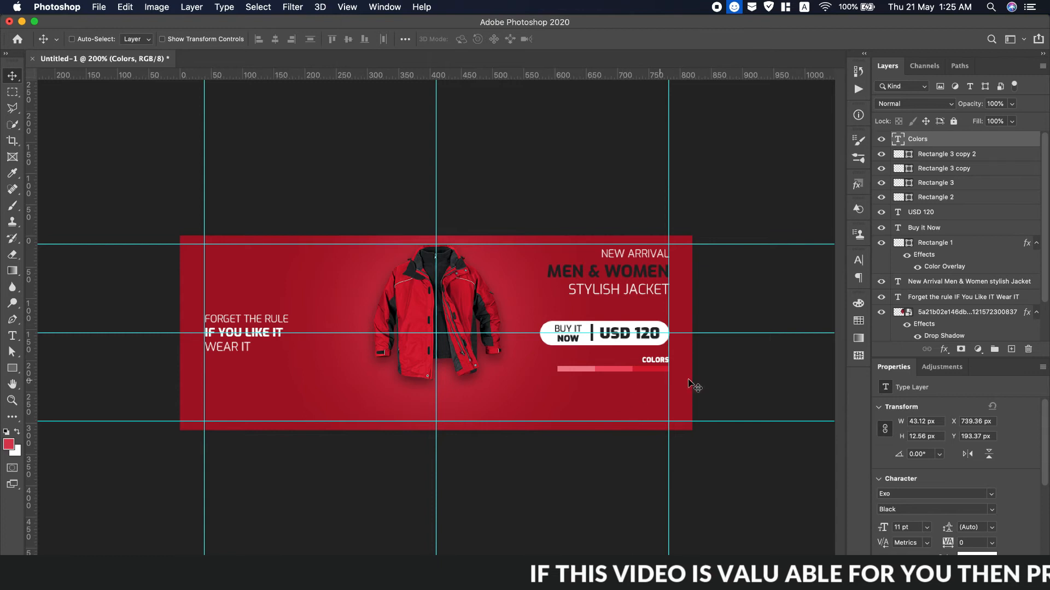
Change the "COLORS" text's font style to Exo Medium.
left_click(859, 260)
left_click(845, 277)
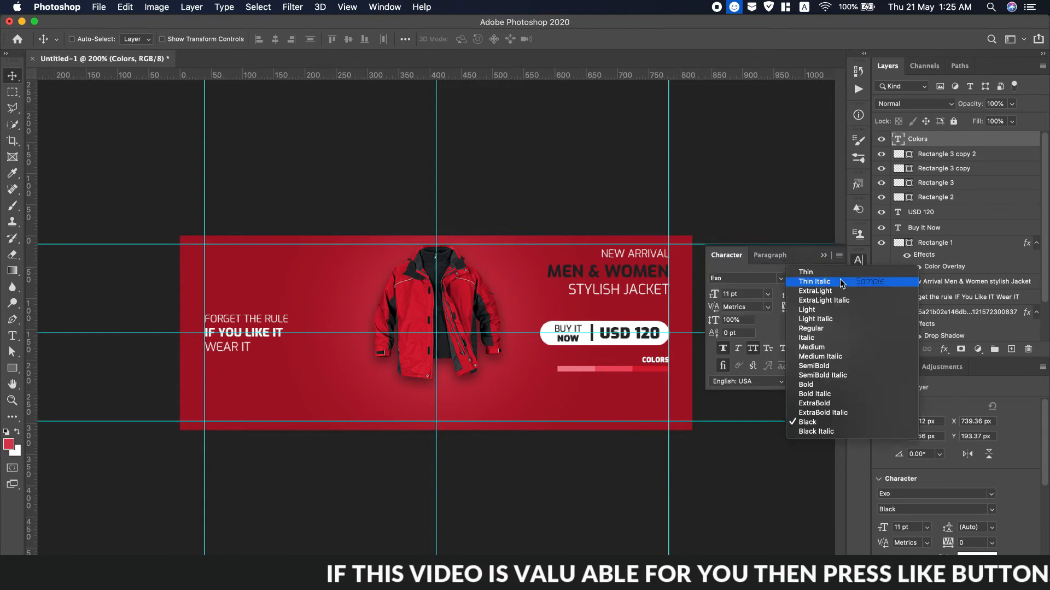
left_click(832, 386)
left_click(845, 276)
left_click(831, 349)
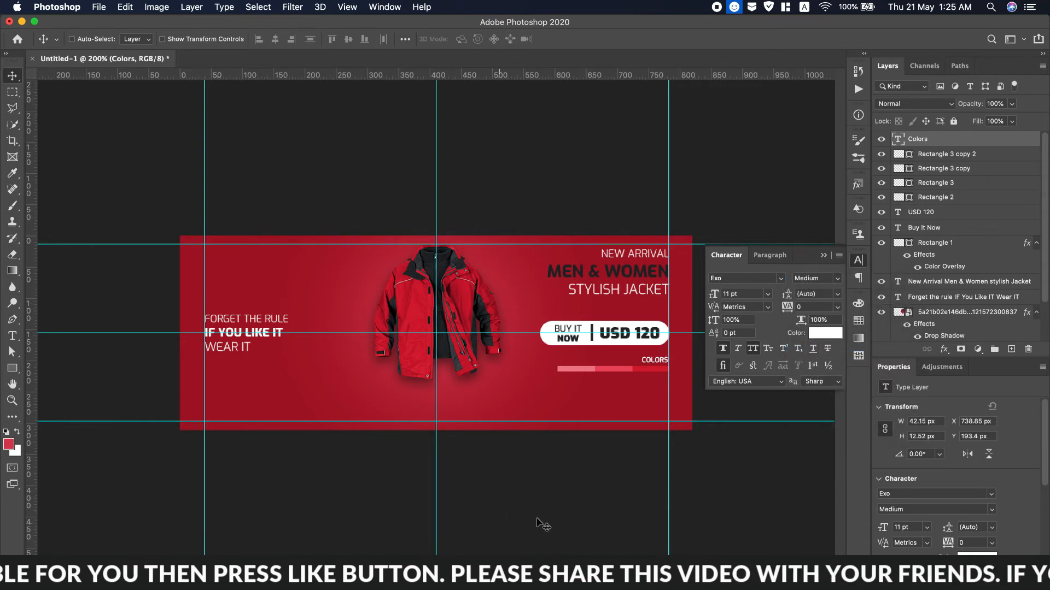
left_click(824, 257)
Consult the text notes, then add the text "PANT" in 15 pt Exo Medium below the jacket on the banner.
key("super+Tab")
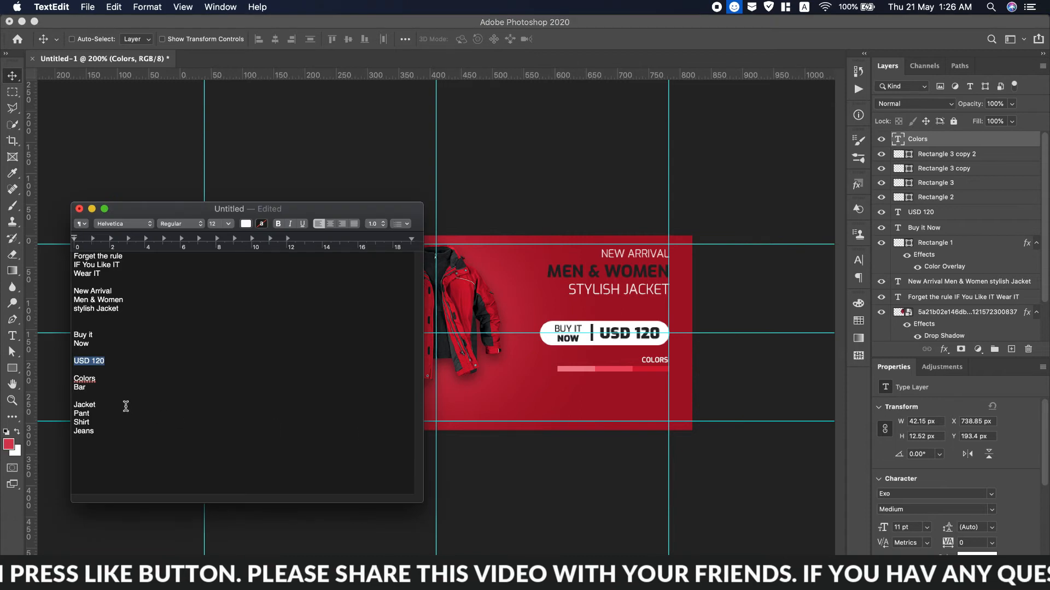
left_click(650, 41)
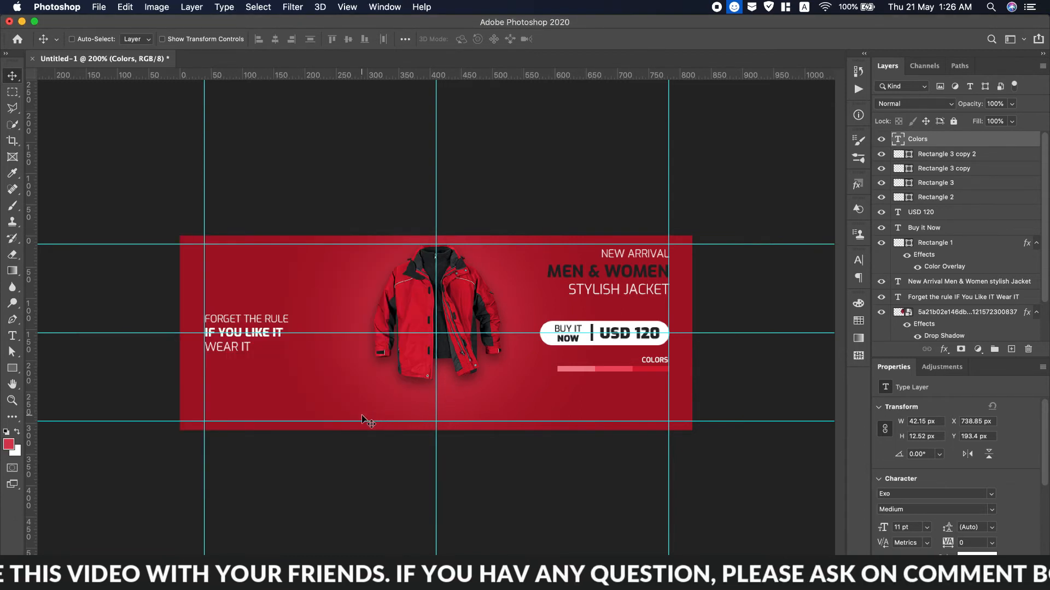
left_click(13, 336)
left_click(355, 414)
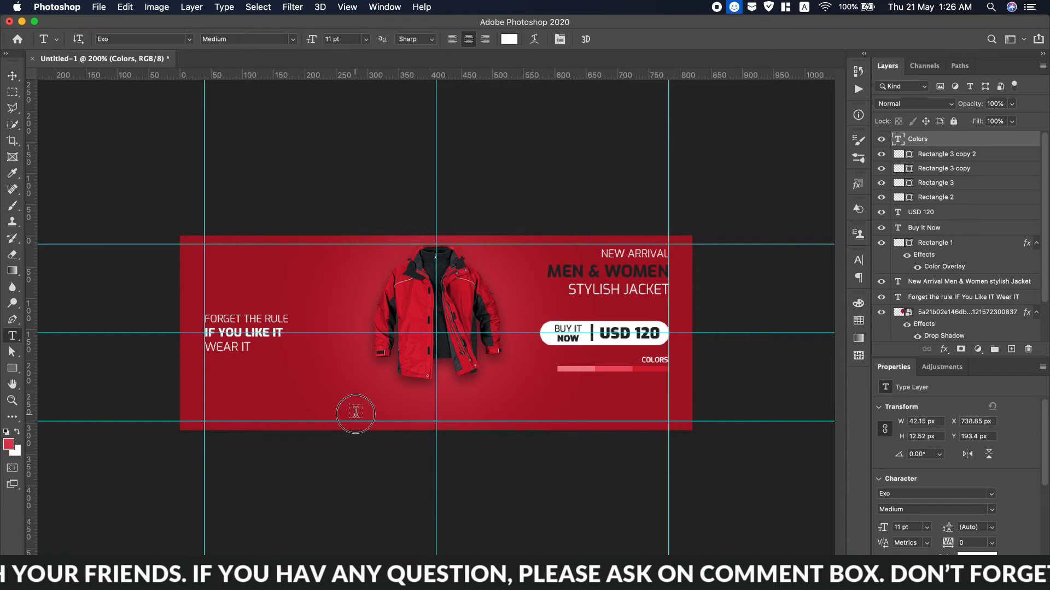
type("PANT")
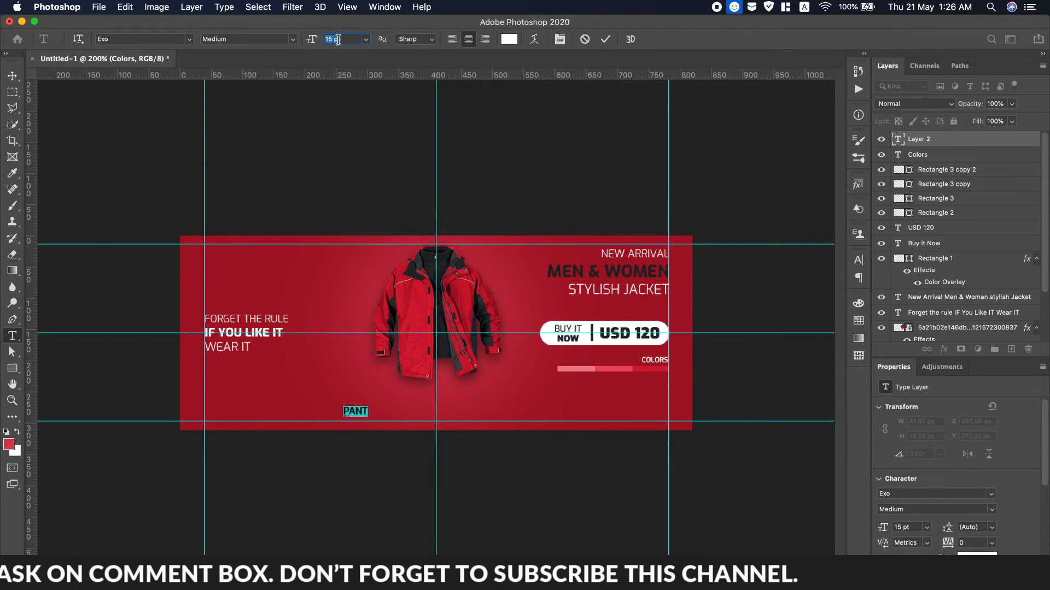
left_click(603, 41)
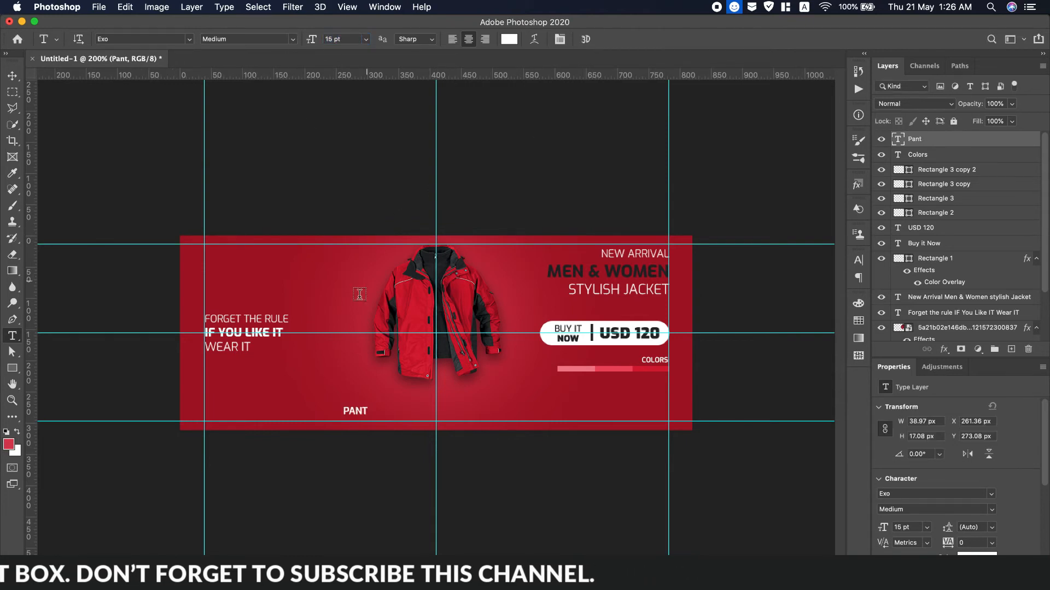
Extend the "PANT" text with widely spaced "SHIRT", "JACKET" and "JEANS", and centre the line at the lower guide.
left_click(367, 410)
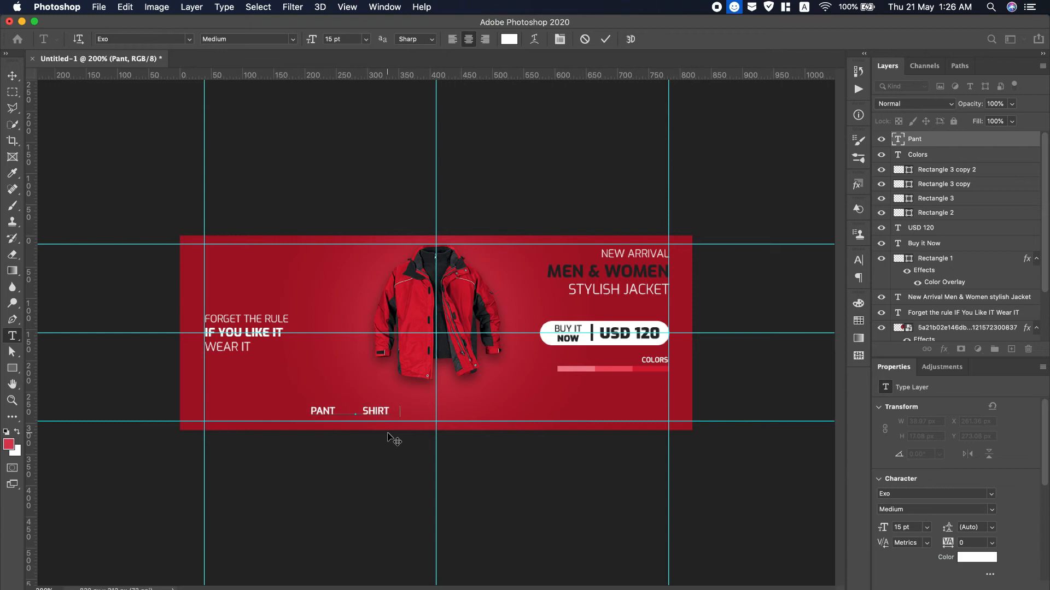
type("JA")
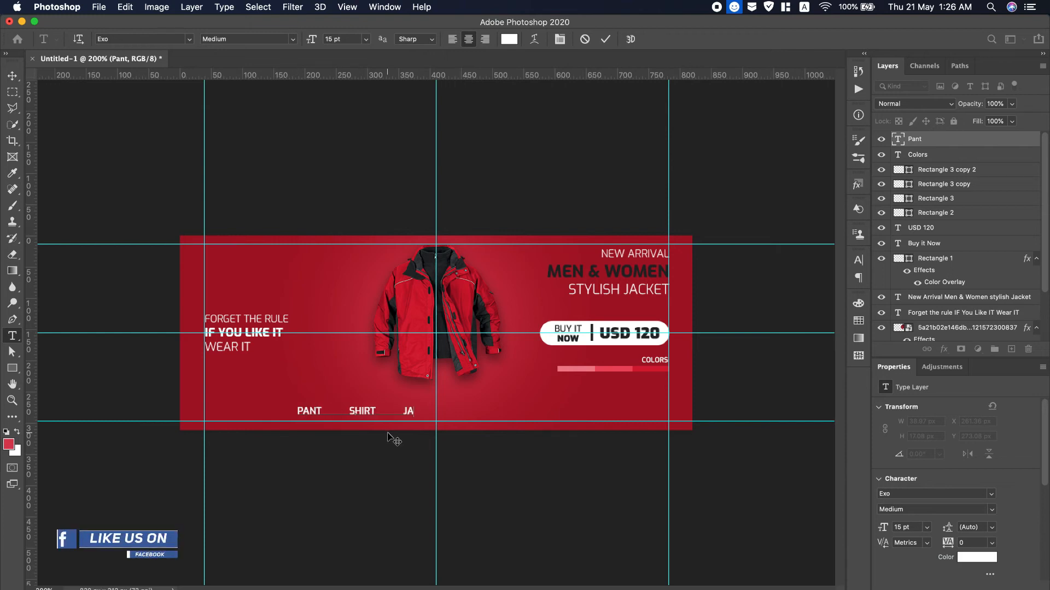
type("CKET    ")
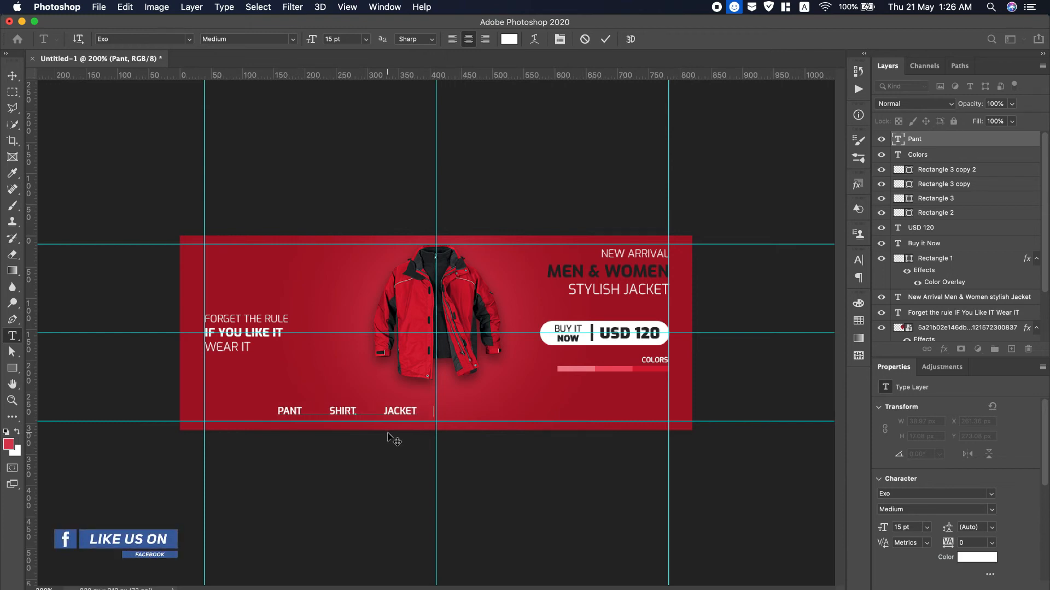
type("JEANS")
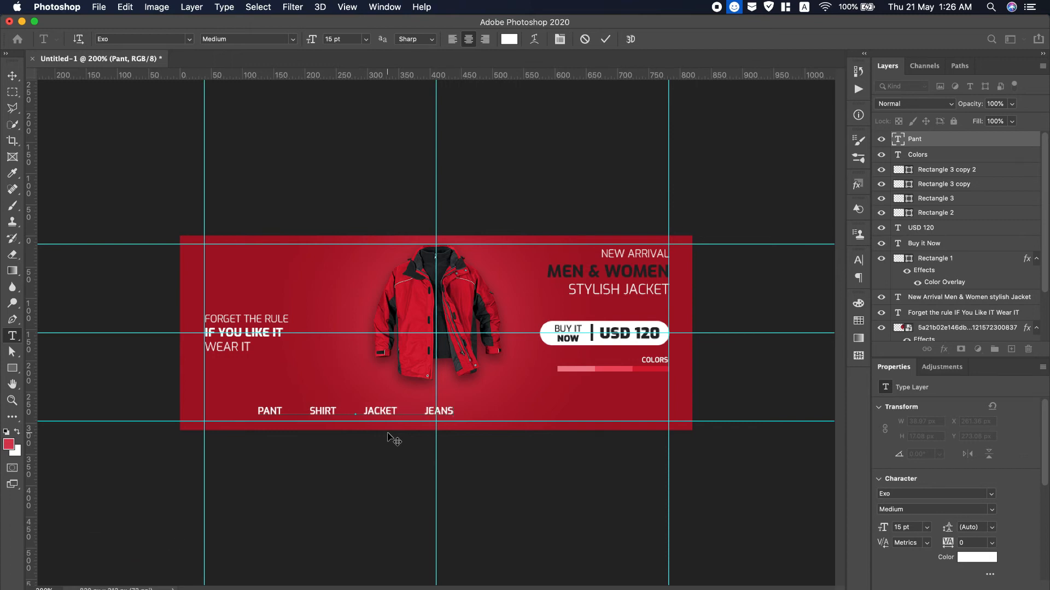
left_click(12, 76)
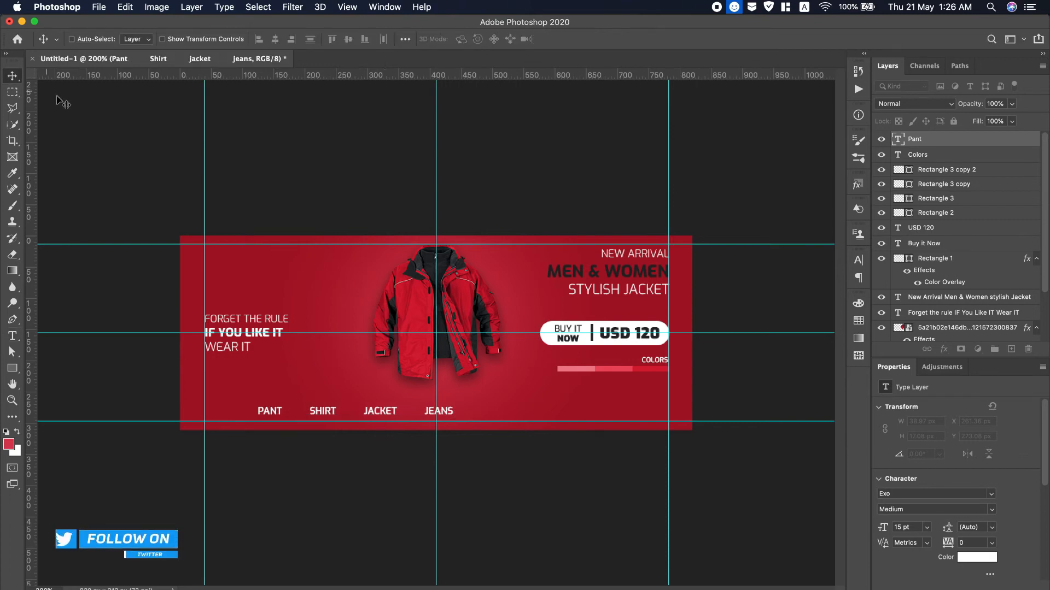
left_click_drag(379, 411, 462, 419)
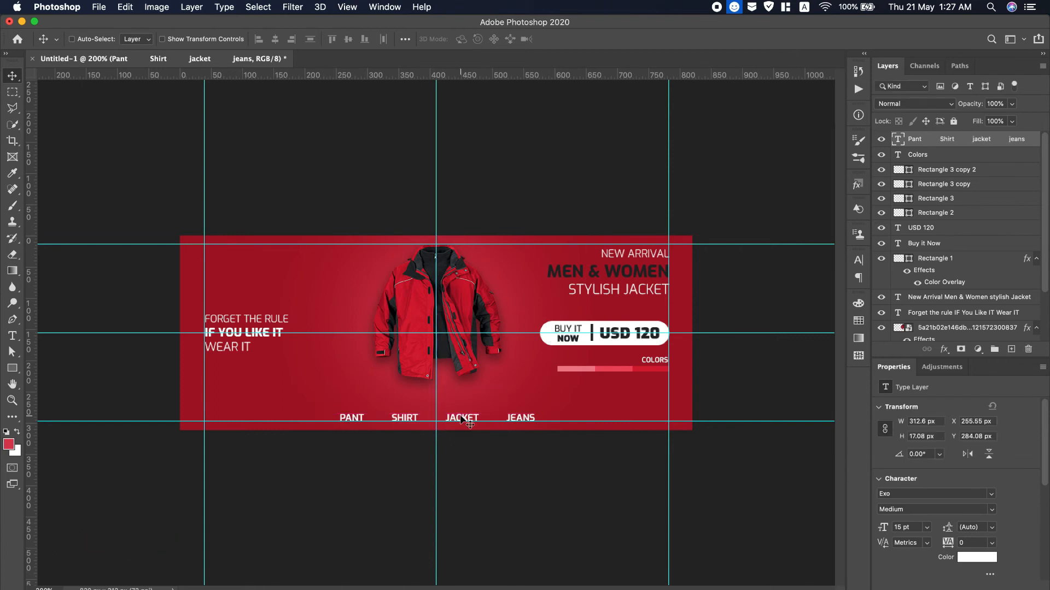
Draw a 12 px circle near the product list and fill it white.
left_click_drag(12, 368, 71, 391)
left_click_drag(305, 405, 316, 414)
left_click(141, 40)
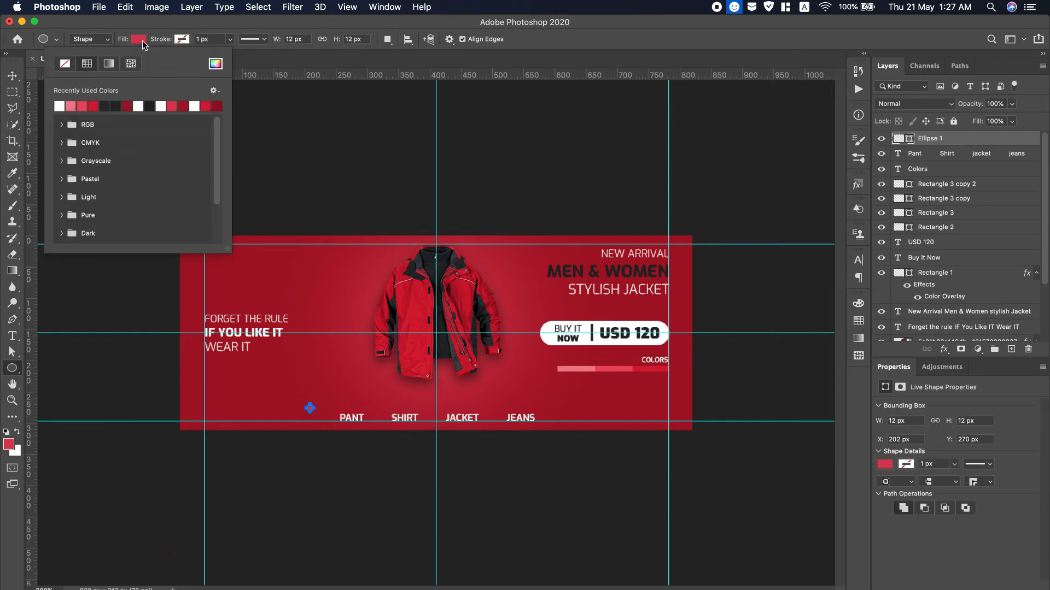
left_click(140, 106)
Place the white circle and three copies as bullets before PANT, SHIRT, JACKET and JEANS, nudging the JACKET bullet slightly left.
left_click(13, 76)
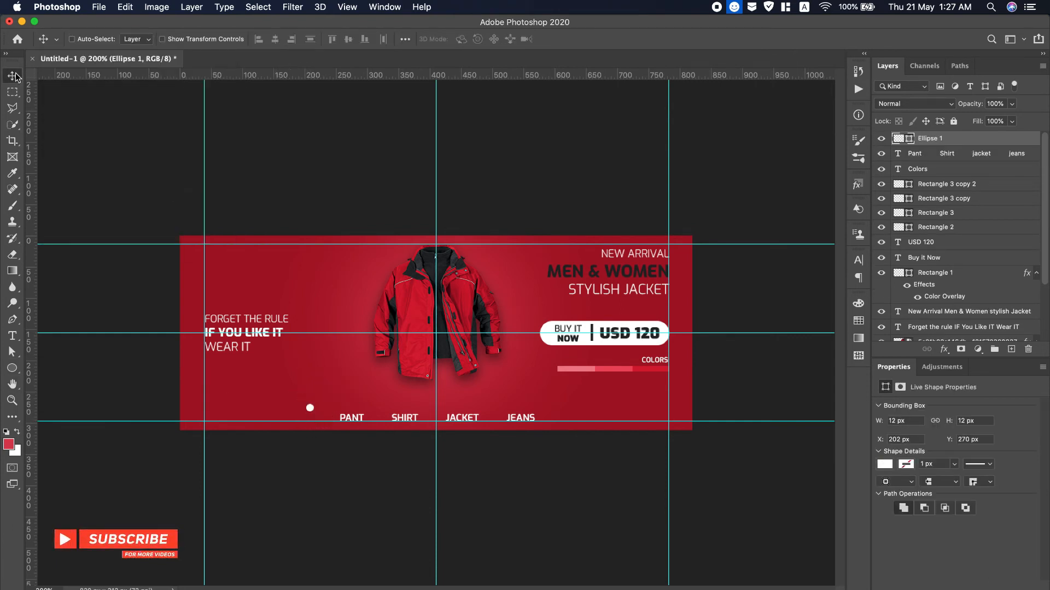
left_click_drag(310, 409, 498, 420)
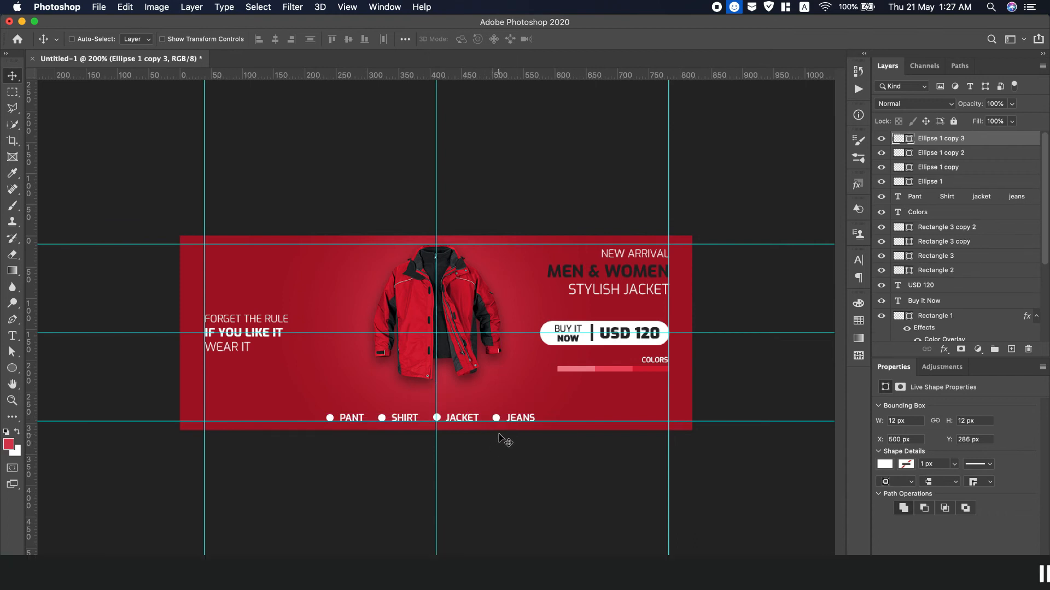
left_click(935, 153)
key("Left")
key("Left")
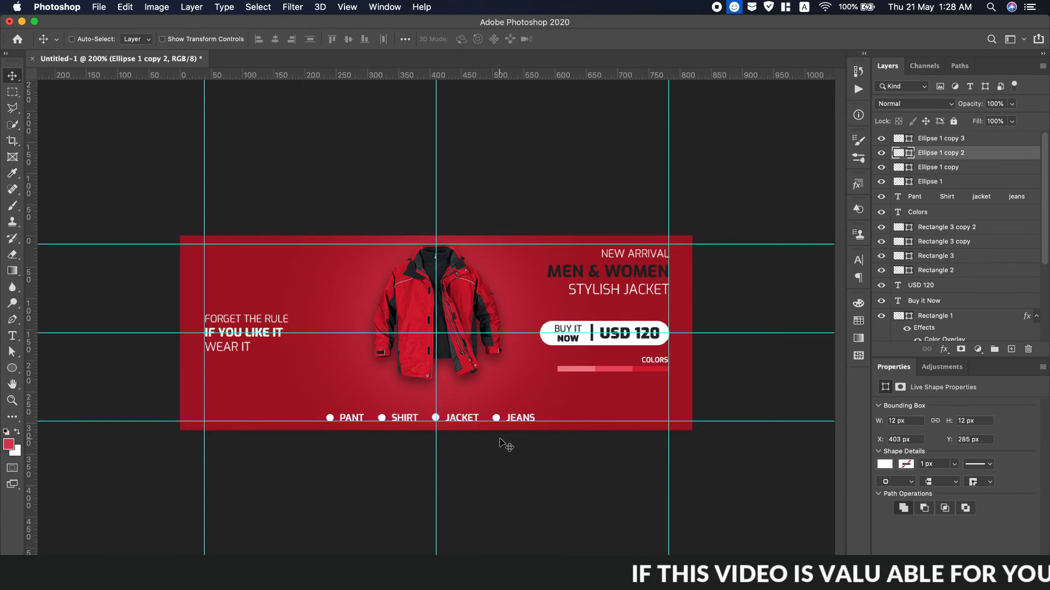
On a new layer, draw a 9 by 33 px rectangle at the banner's upper-left guide intersection and fill it white.
left_click(931, 140)
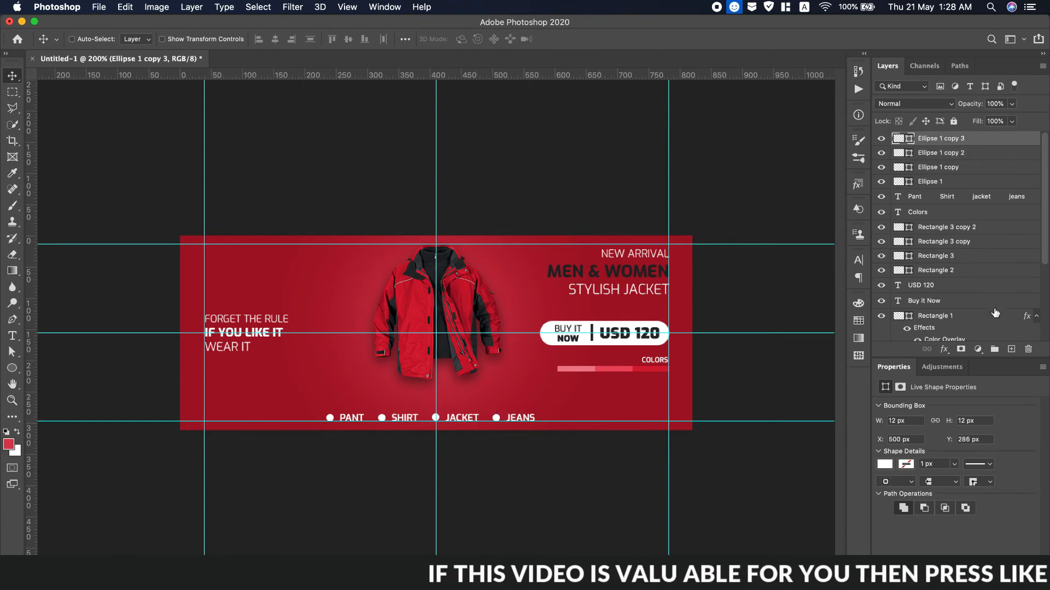
left_click(1011, 349)
left_click_drag(12, 369, 68, 373)
left_click(68, 371)
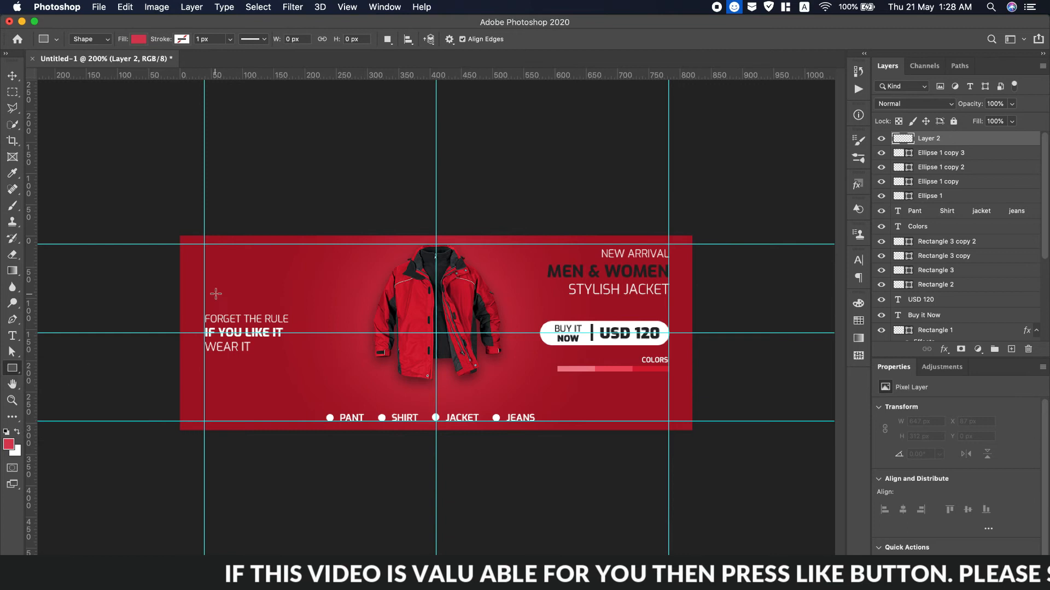
left_click_drag(204, 244, 209, 265)
left_click(132, 41)
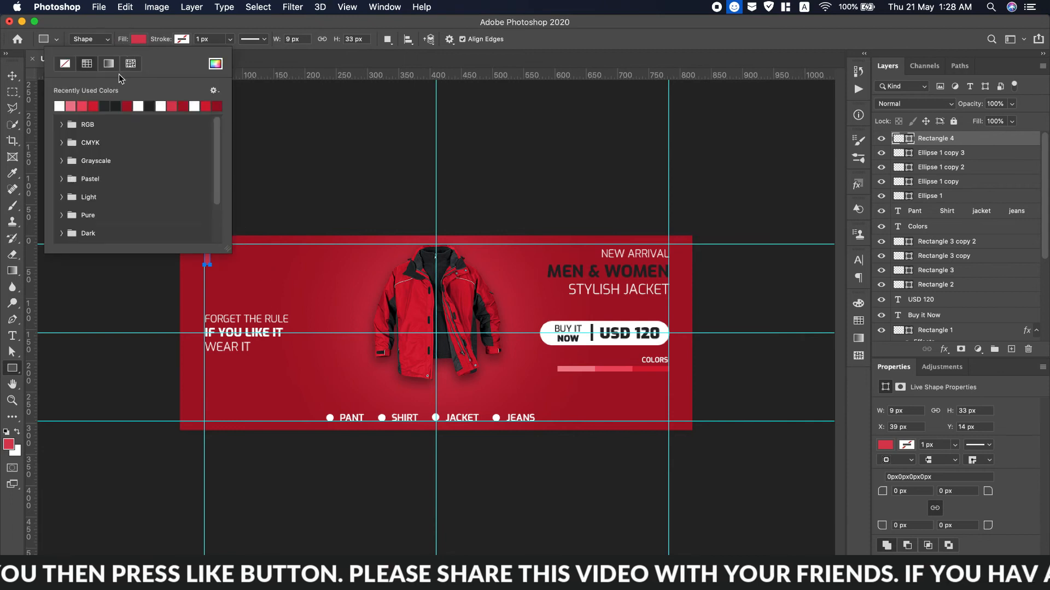
Duplicate the narrow white rectangle and stretch the copy to about 137 px wide, directly right of the original.
left_click(11, 80)
left_click_drag(210, 254, 301, 260)
key("ctrl+t")
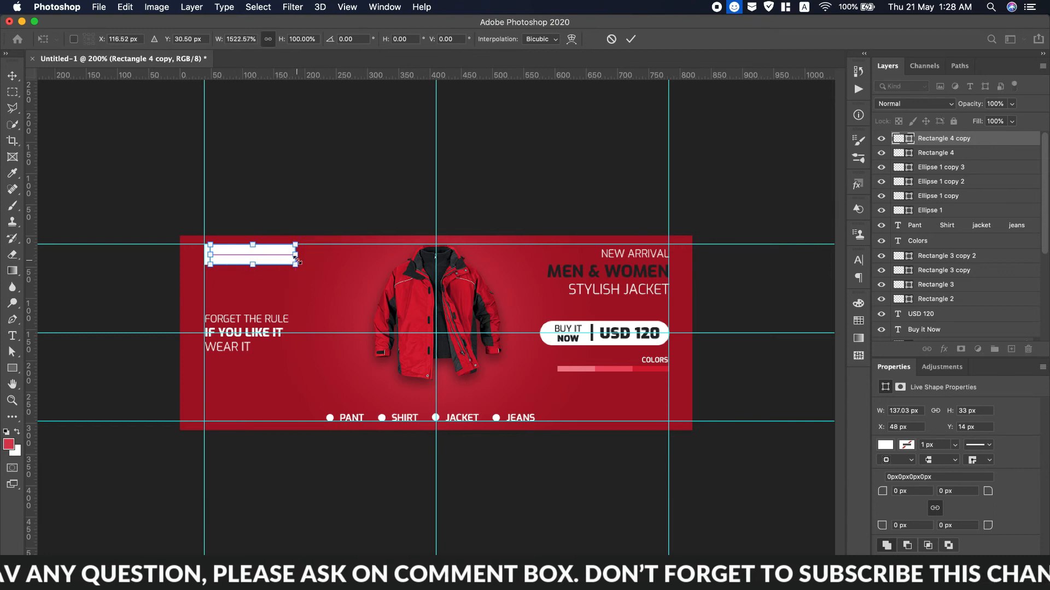
key("Return")
Turn the wide rectangle into a frame with no fill and a 4 px white stroke.
key("u")
left_click(140, 40)
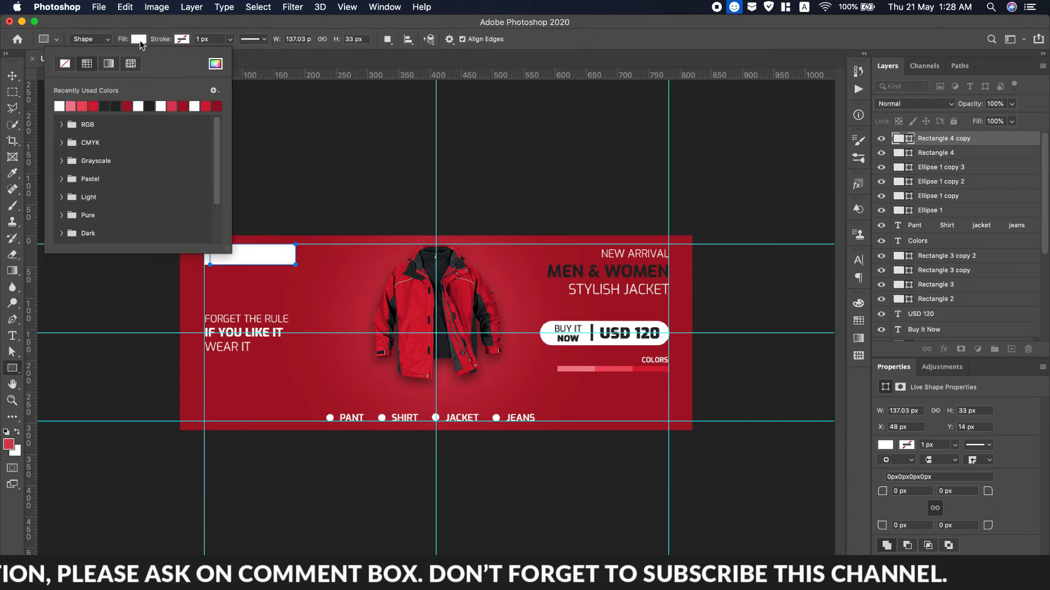
left_click(66, 65)
left_click(184, 41)
left_click(102, 105)
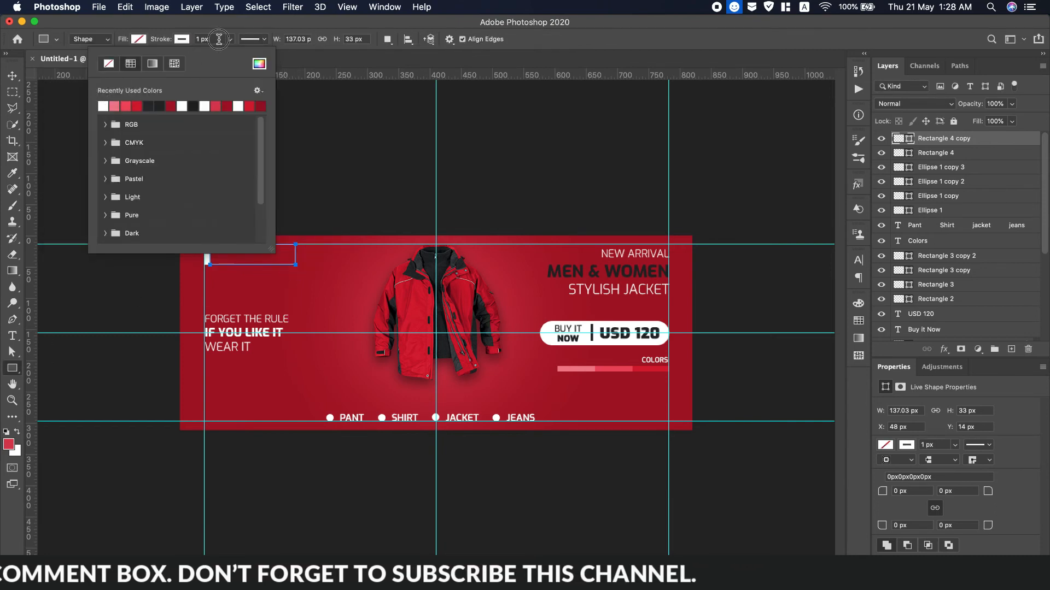
left_click(196, 40)
key("Up")
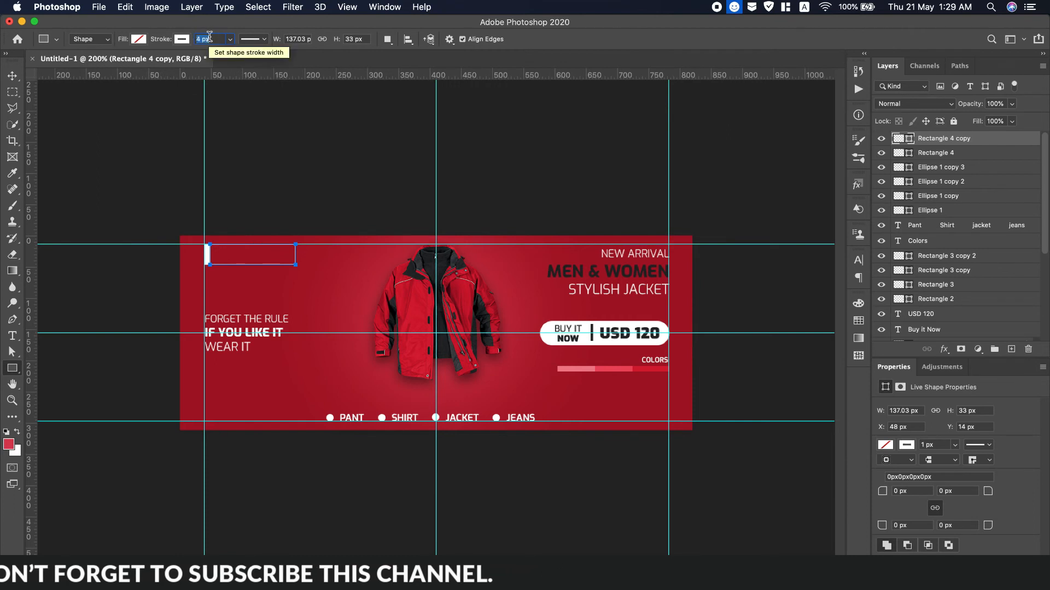
key("Return")
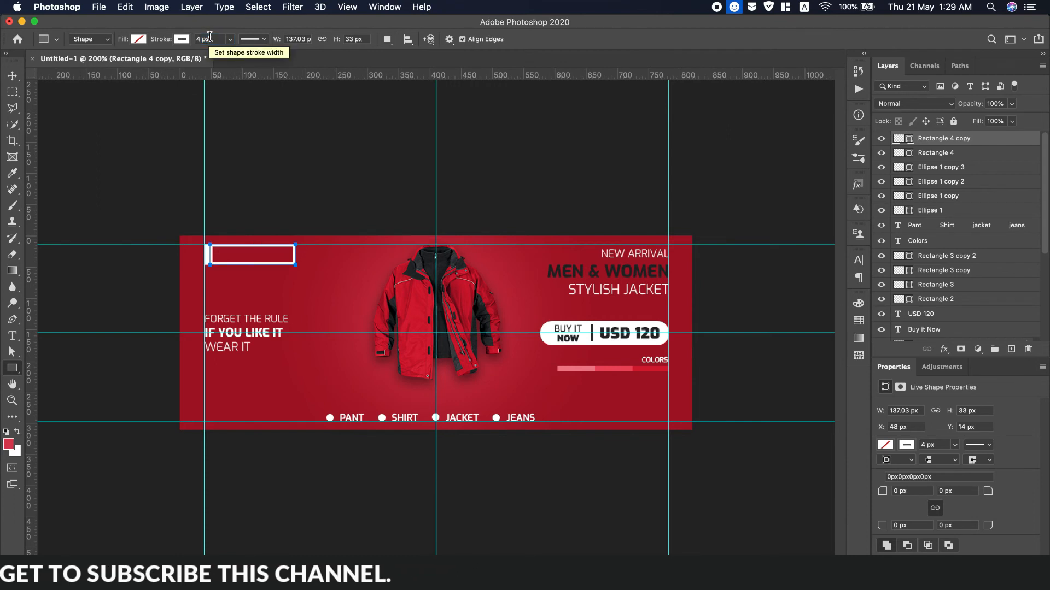
left_click(12, 76)
Add the text "LOGO HERE" and move it inside the white frame at the banner's upper left.
left_click(12, 336)
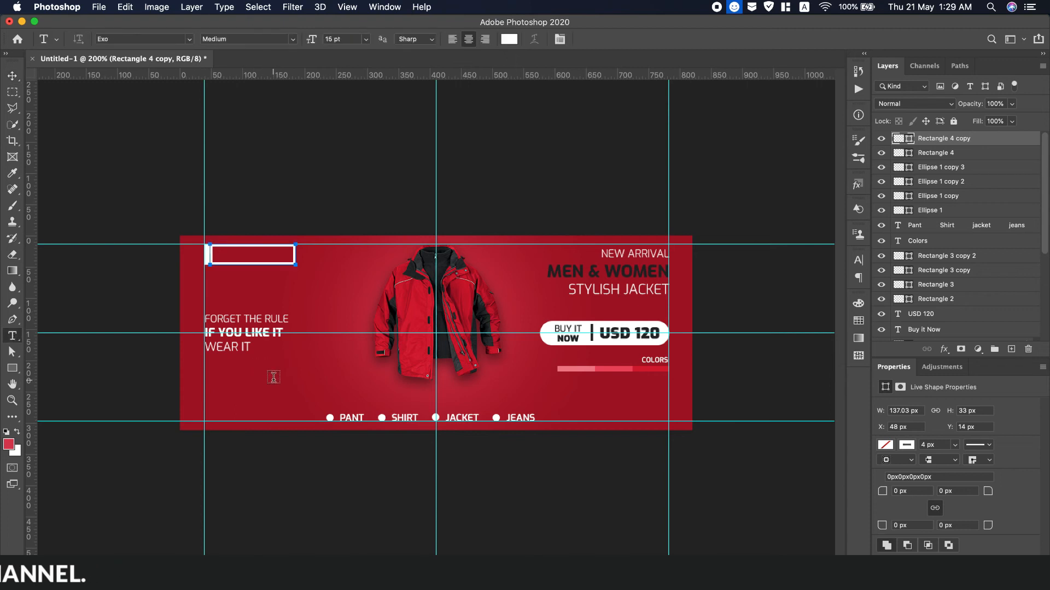
left_click(272, 383)
key("BackSpace")
type("LOGO HERE")
key("super+a")
left_click(13, 75)
left_click_drag(280, 381, 261, 254)
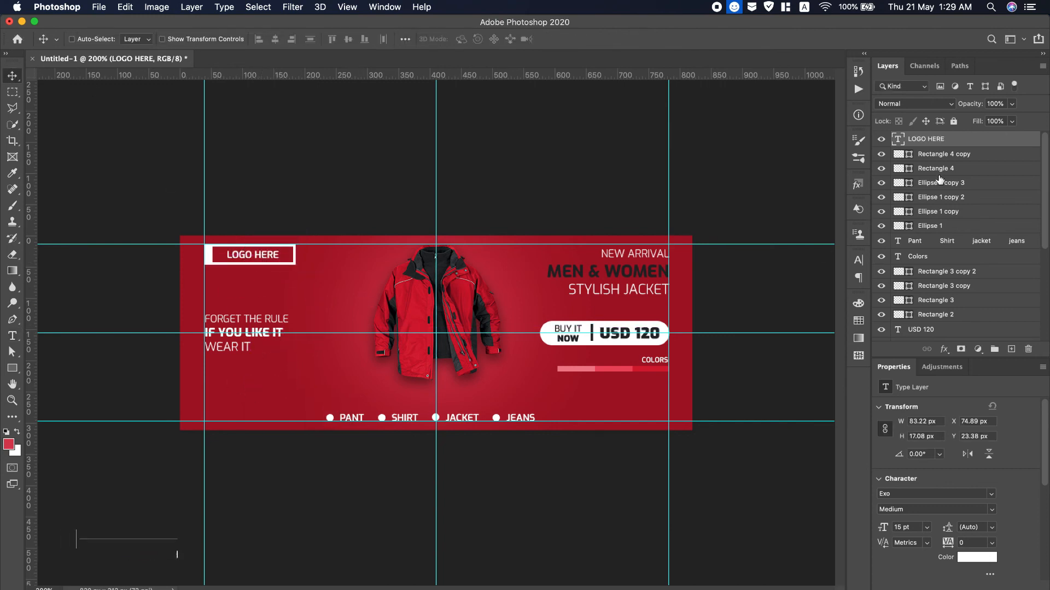
Scale the "LOGO HERE" text up to about 19 pt within its frame.
left_click(939, 154, "shift")
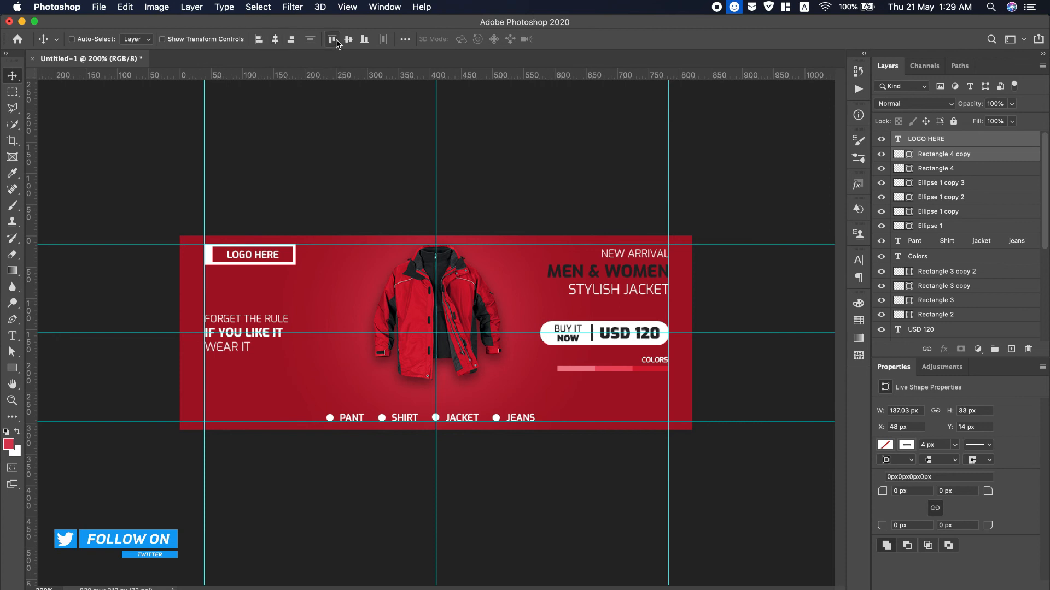
left_click(974, 139)
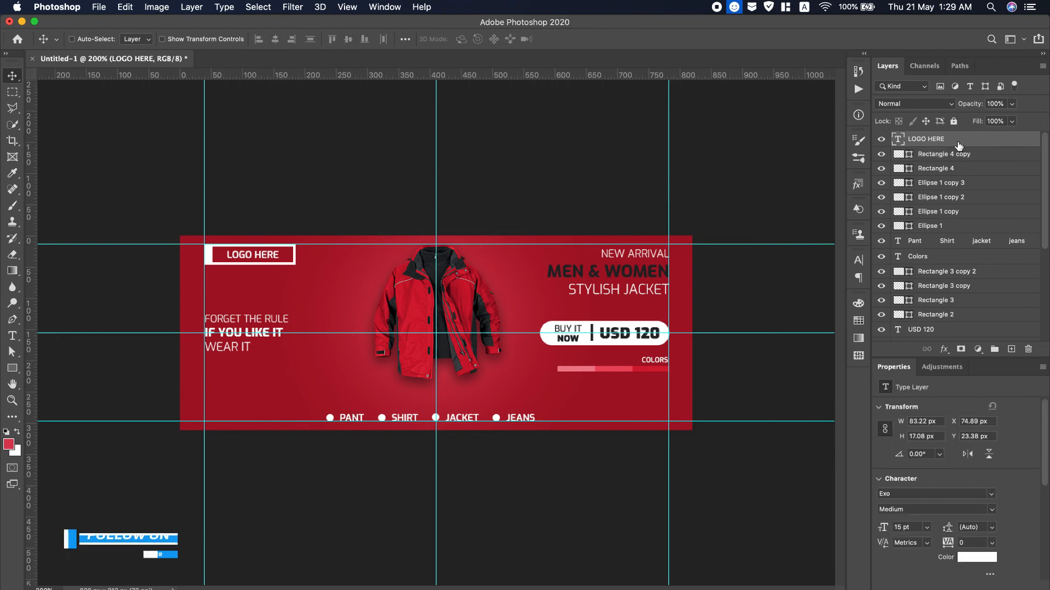
key("super+t")
left_click_drag(281, 261, 287, 265)
left_click(632, 39)
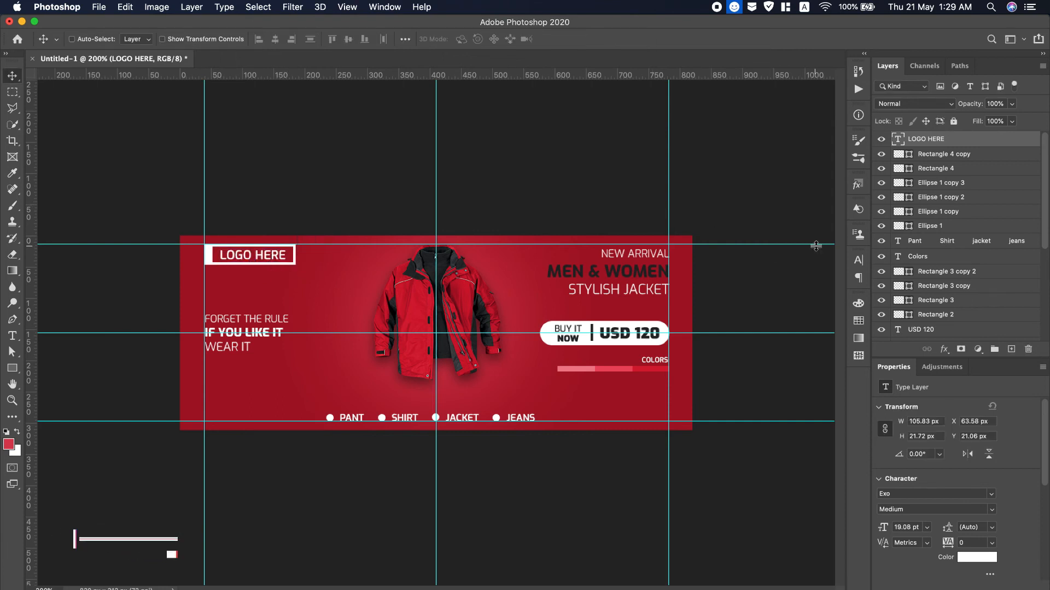
Change the "LOGO HERE" text's font style to Exo Bold.
left_click(859, 261)
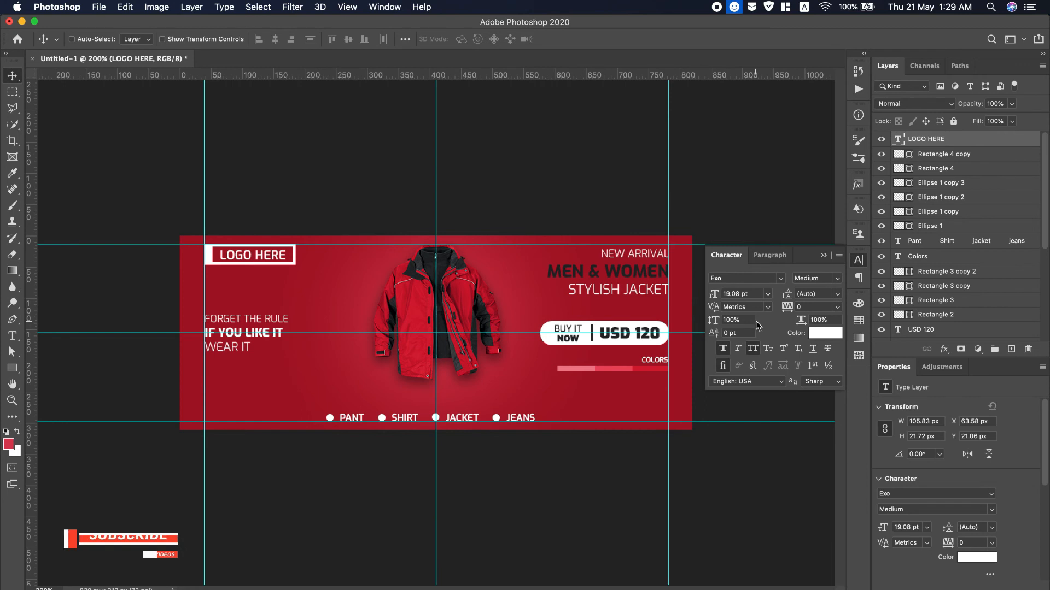
left_click(809, 278)
left_click(817, 385)
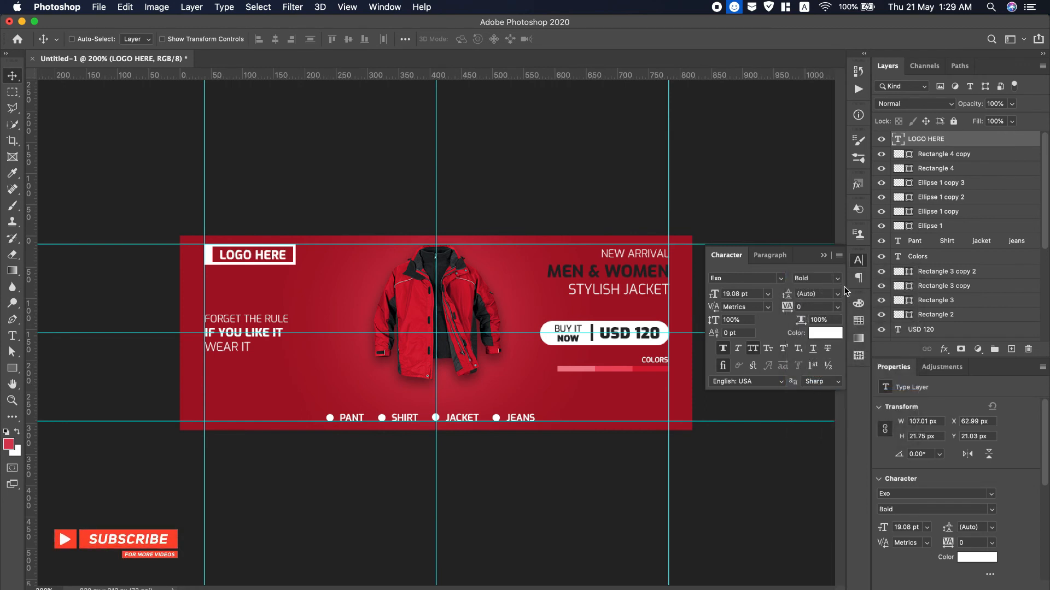
left_click(824, 256)
left_click(1003, 155, "shift")
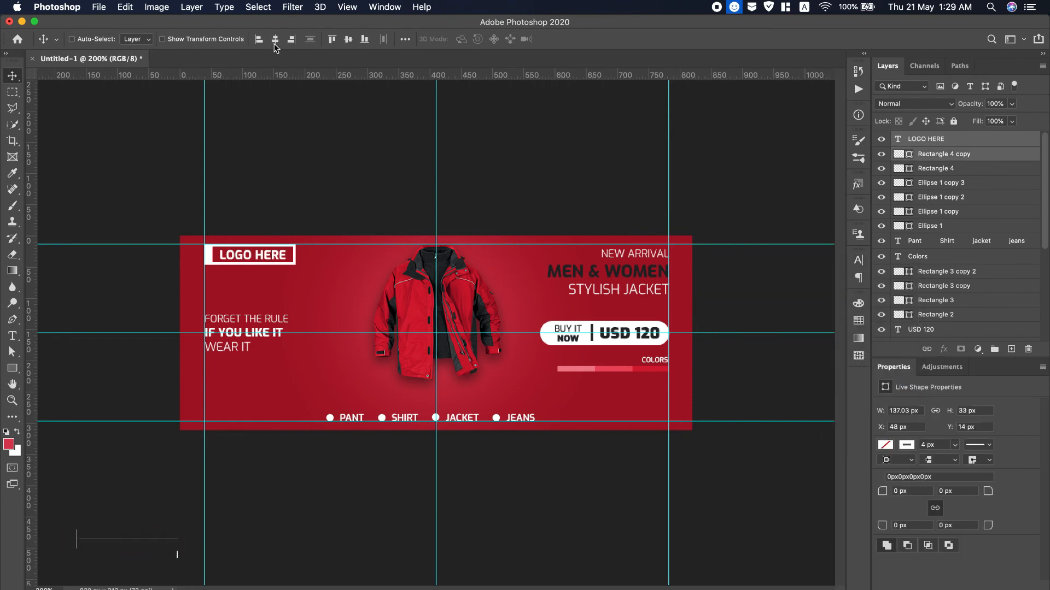
left_click(937, 140)
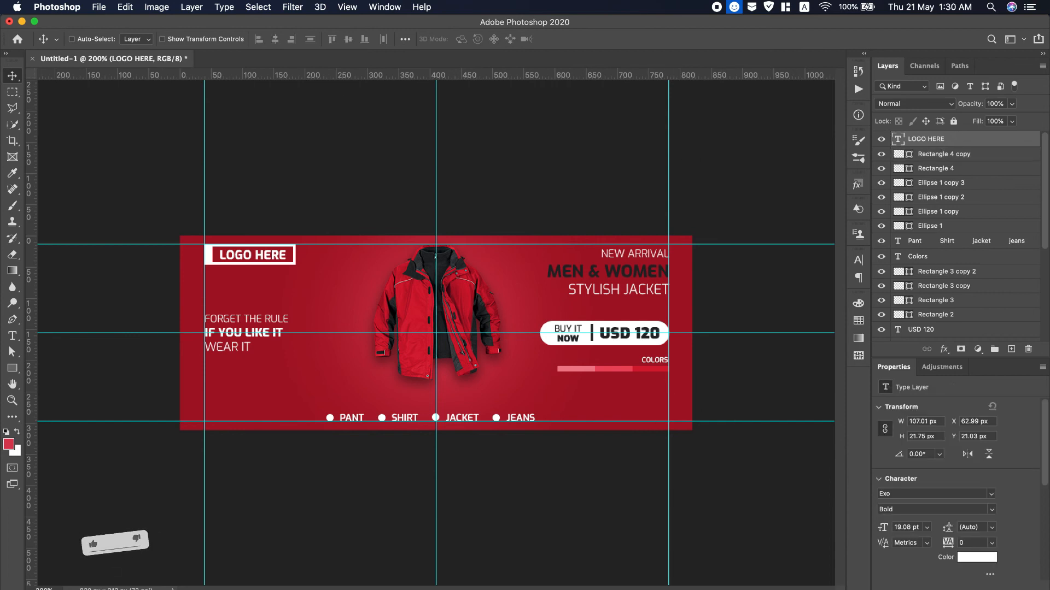
Place the social media icons image "Copy of 20200418_175126.png" at the banner's lower-left guides, about 72 px wide.
left_click(284, 589)
left_click(278, 212)
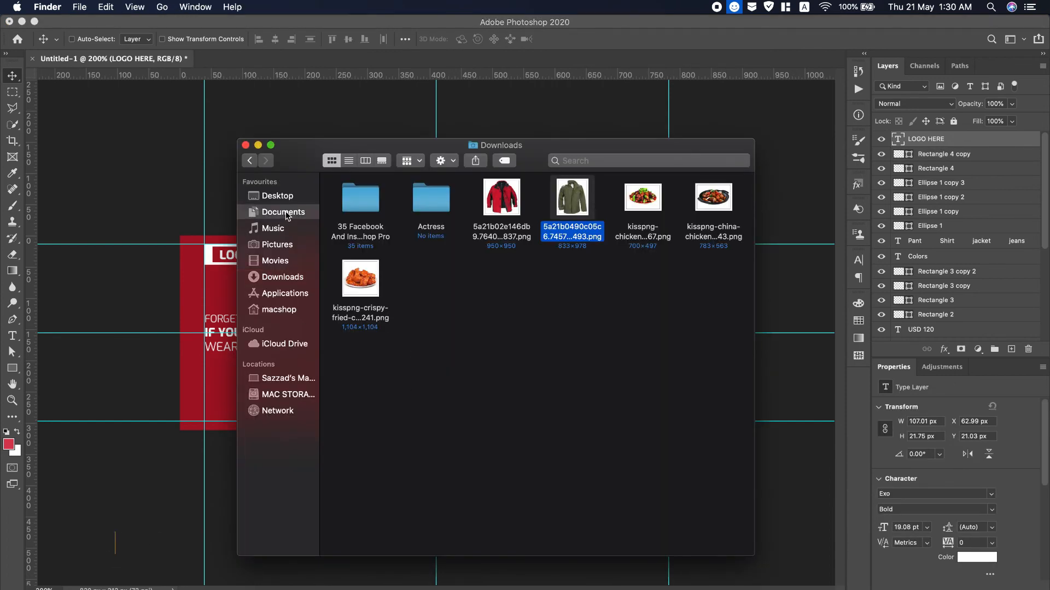
left_click_drag(713, 290, 323, 402)
left_click_drag(533, 430, 227, 422)
left_click(588, 39)
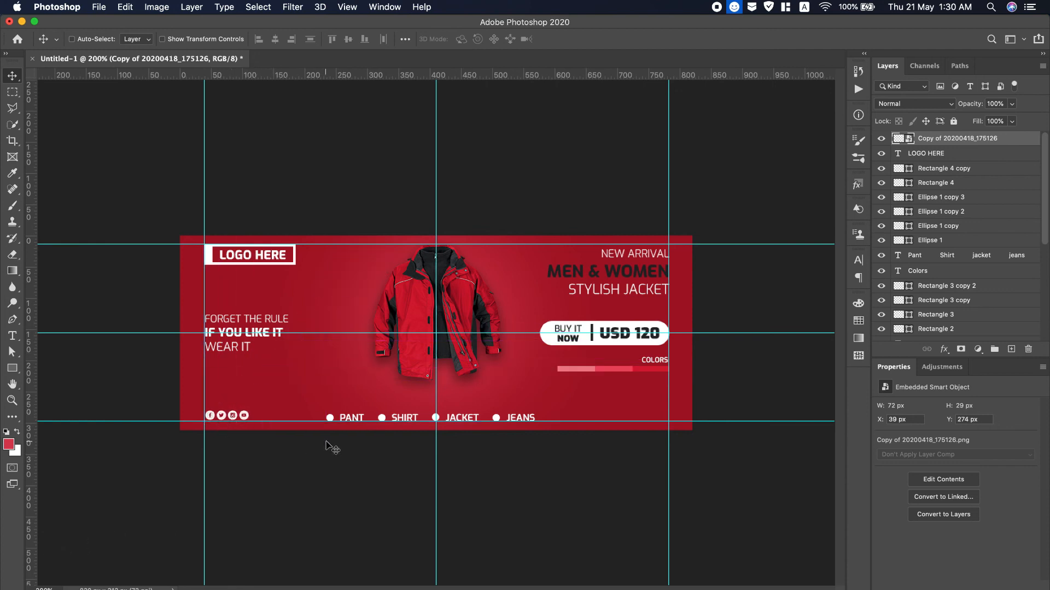
Enlarge the social media icons to about 105 px wide and reposition them just above the lower guide, against the left vertical guide.
key("super+t")
left_click_drag(256, 391, 294, 380)
left_click(589, 41)
left_click_drag(228, 407, 226, 419)
left_click(13, 336)
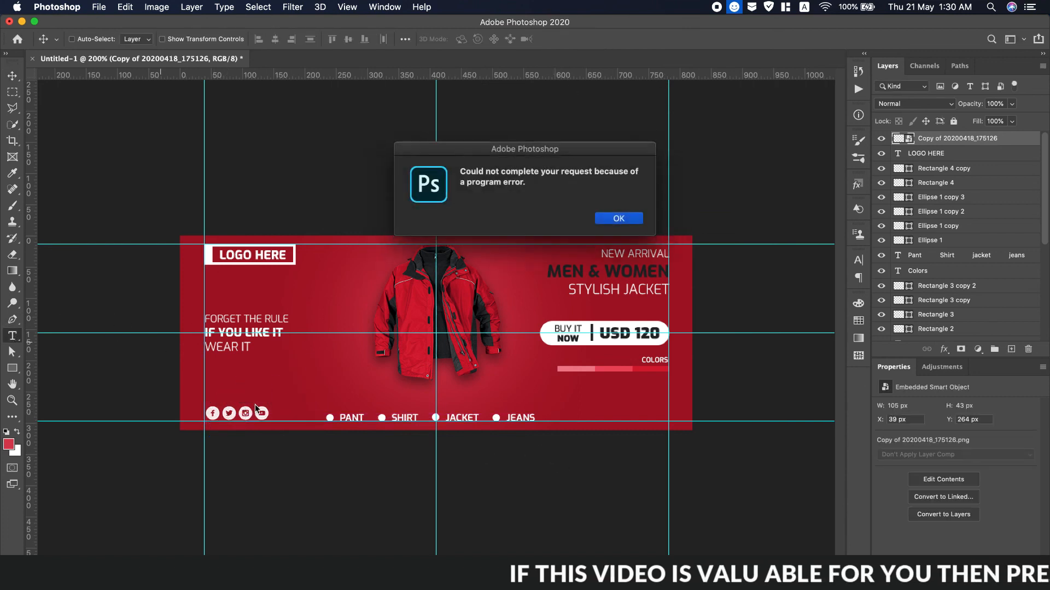
left_click(618, 219)
left_click(12, 78)
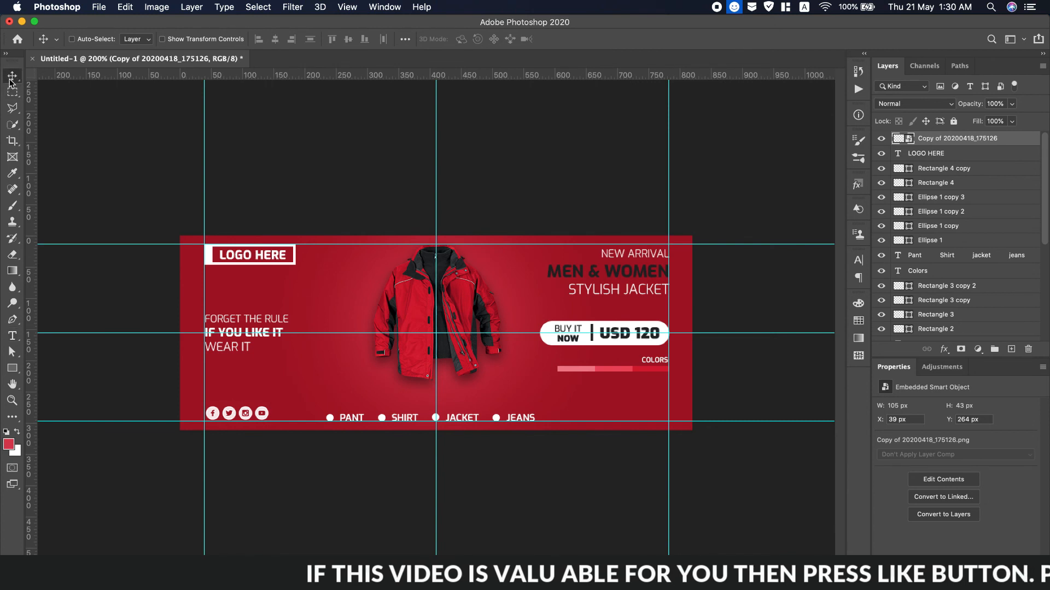
key("t")
left_click(650, 408)
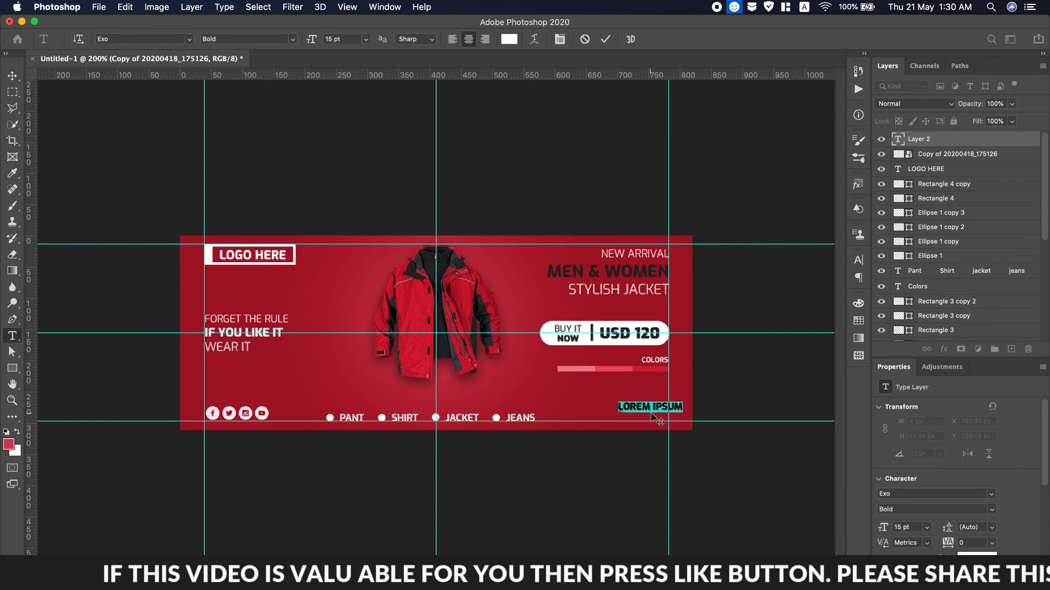
left_click(482, 41)
type("www.domainname.com")
Set the whole web address to Exo Regular and turn off All Caps.
key("super+a")
left_click(858, 261)
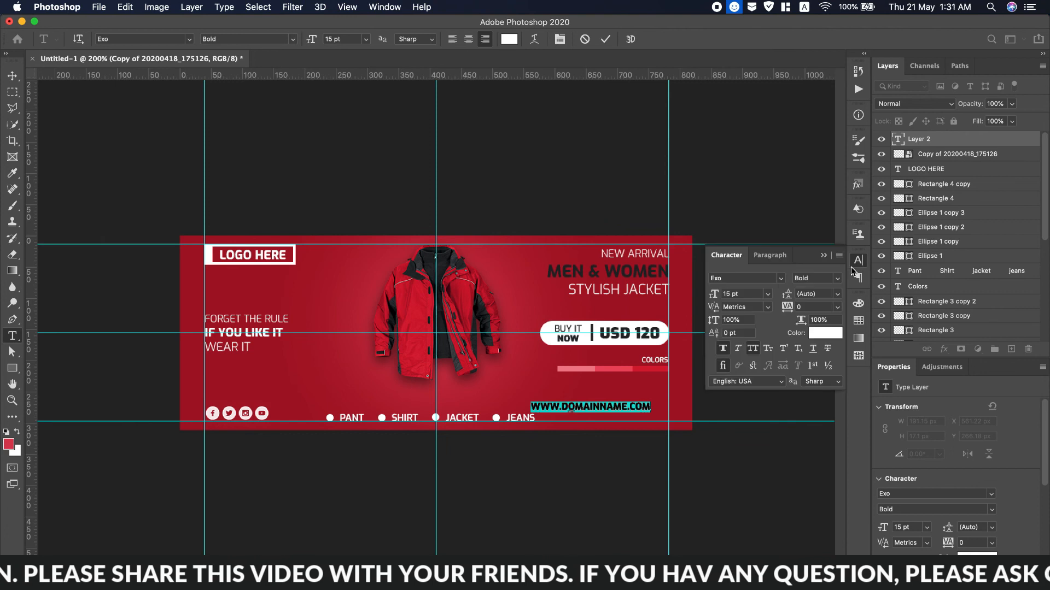
left_click(816, 278)
left_click(818, 326)
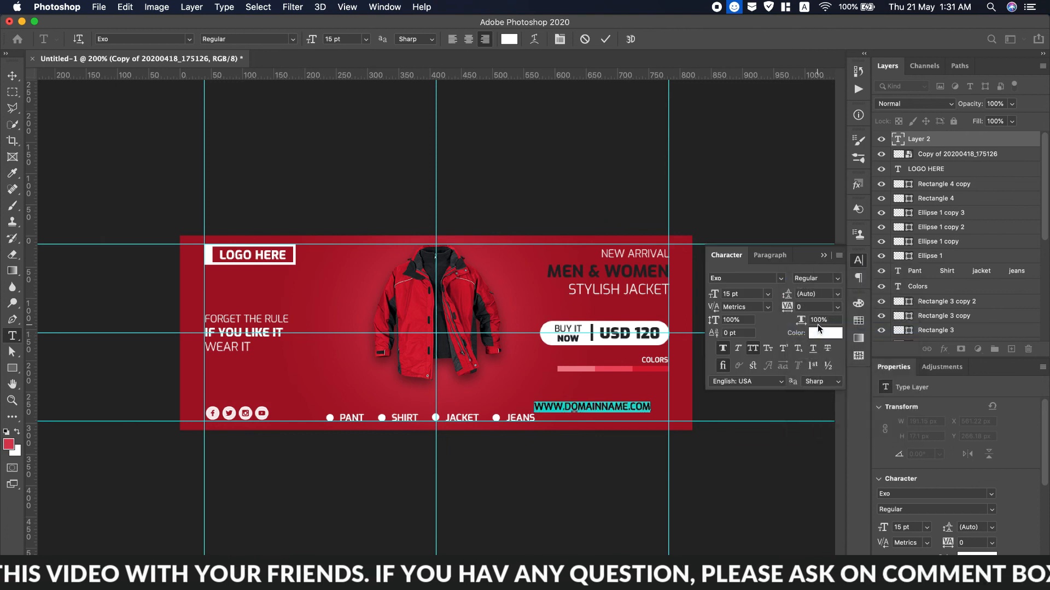
left_click(753, 348)
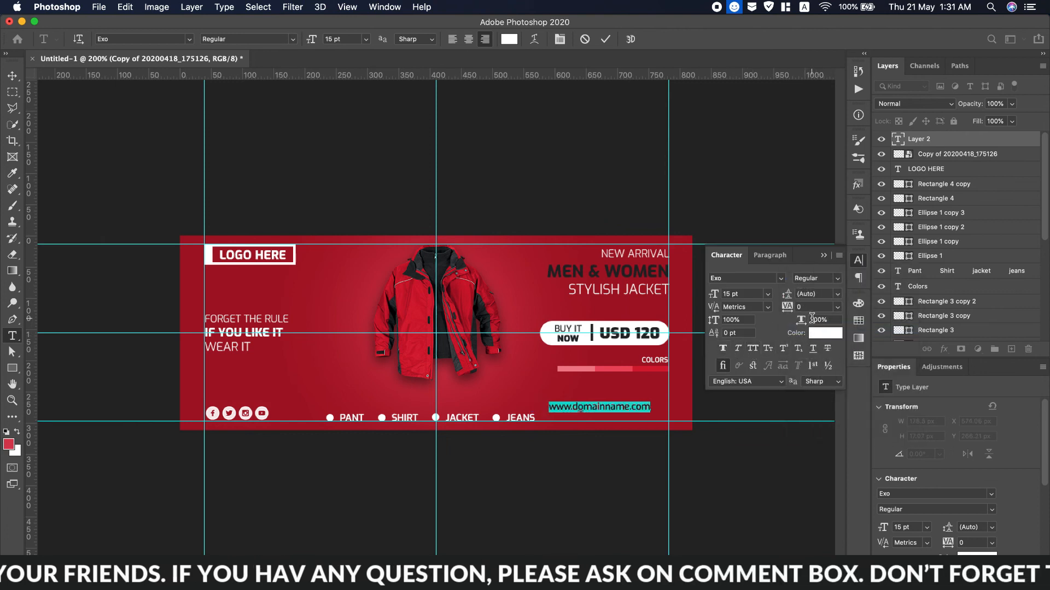
Set the web address to SemiBold at 13 pt and align it with the right vertical guide and the lower guide.
left_click_drag(717, 296, 720, 298)
left_click(824, 289)
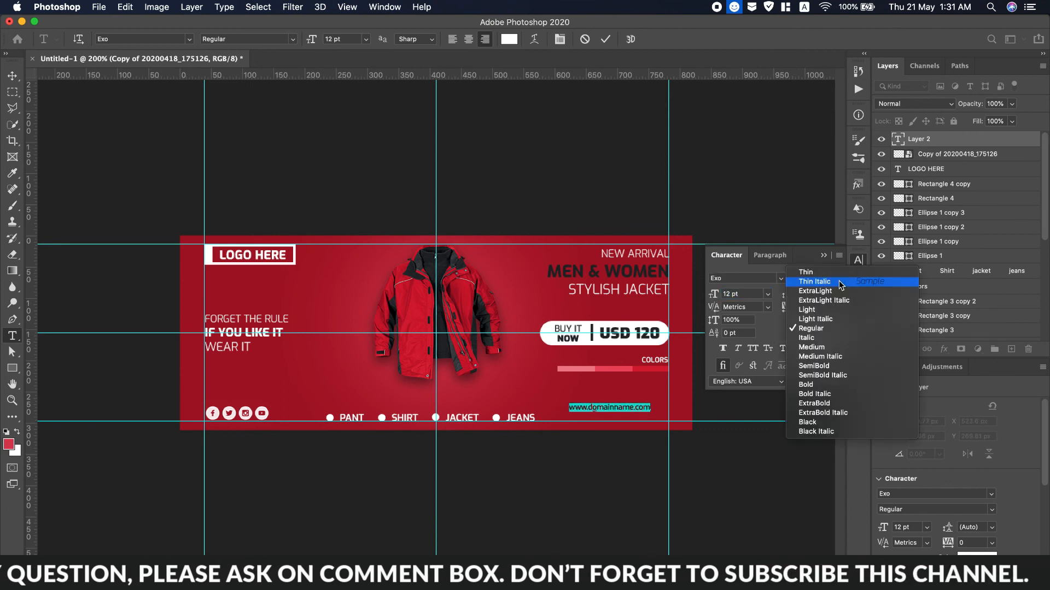
left_click(814, 364)
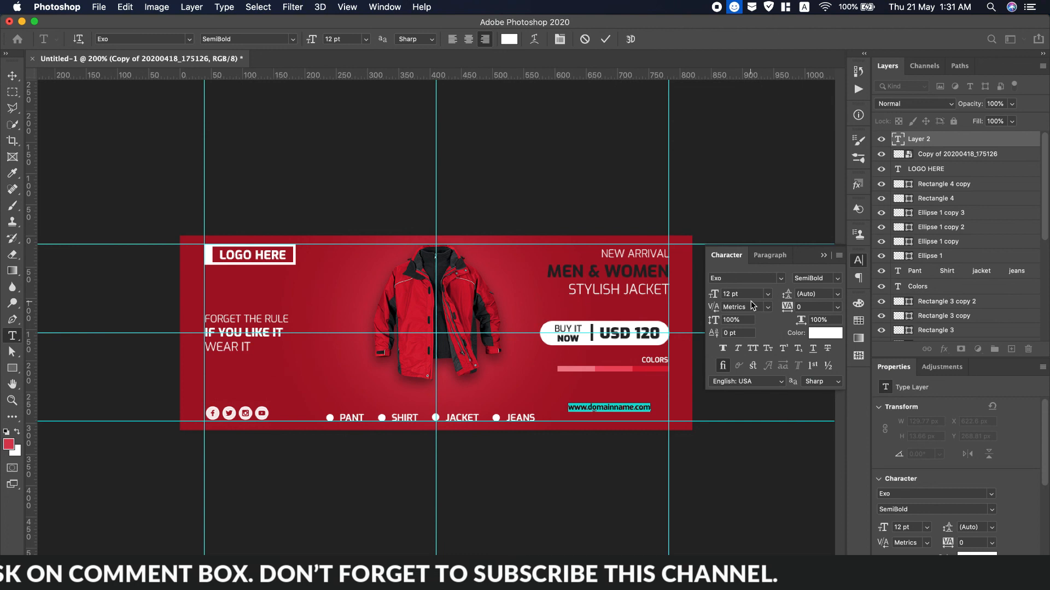
key("Up")
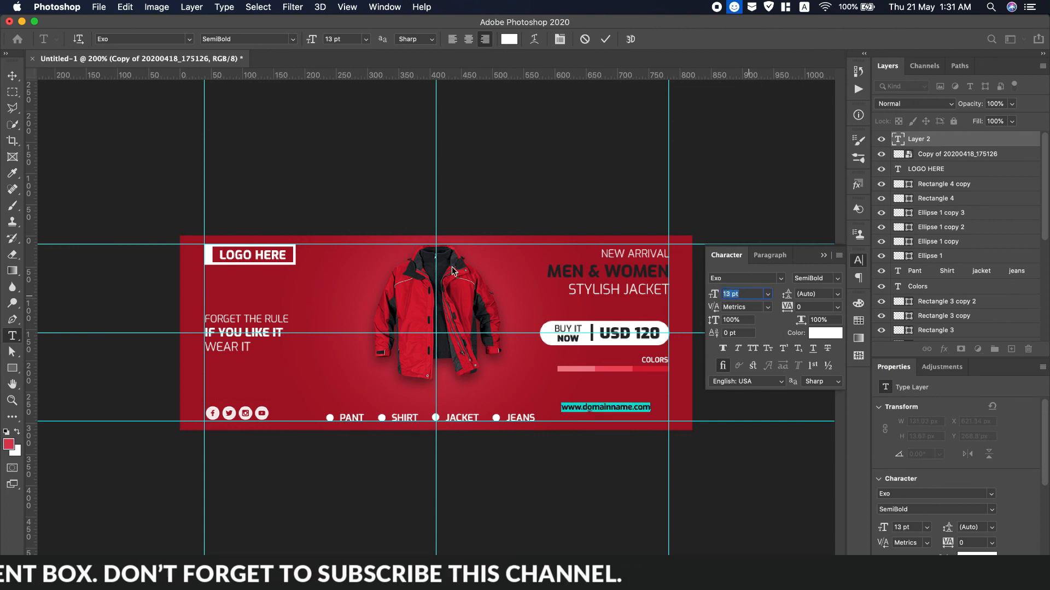
left_click(16, 80)
left_click_drag(612, 408, 630, 418)
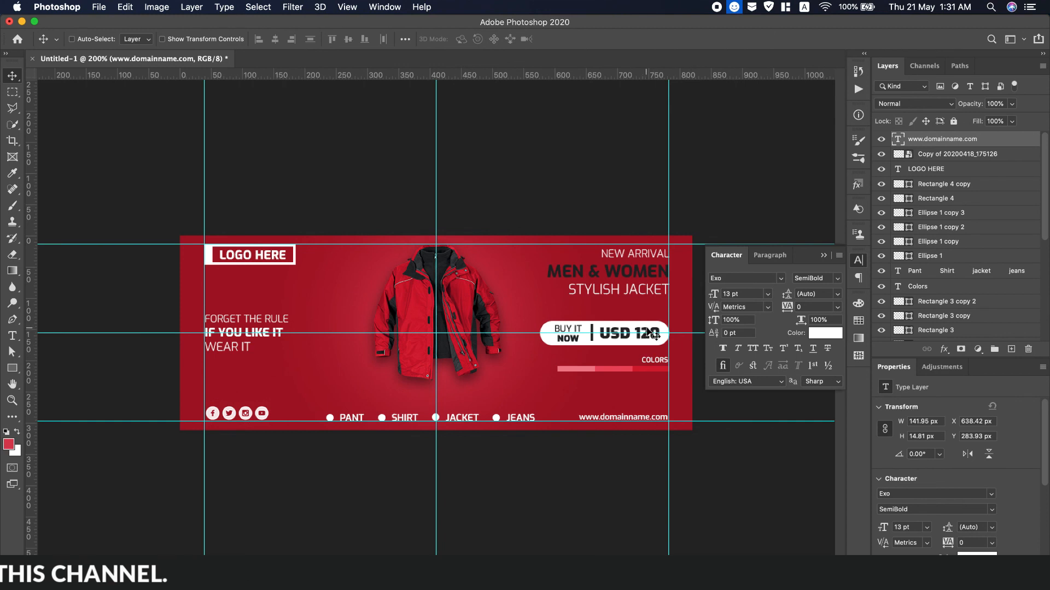
Enlarge the "Forget the rule IF You Like IT Wear IT" text to about 198 px wide and centre it around the middle horizontal guide.
scroll(922, 310, "down", 6)
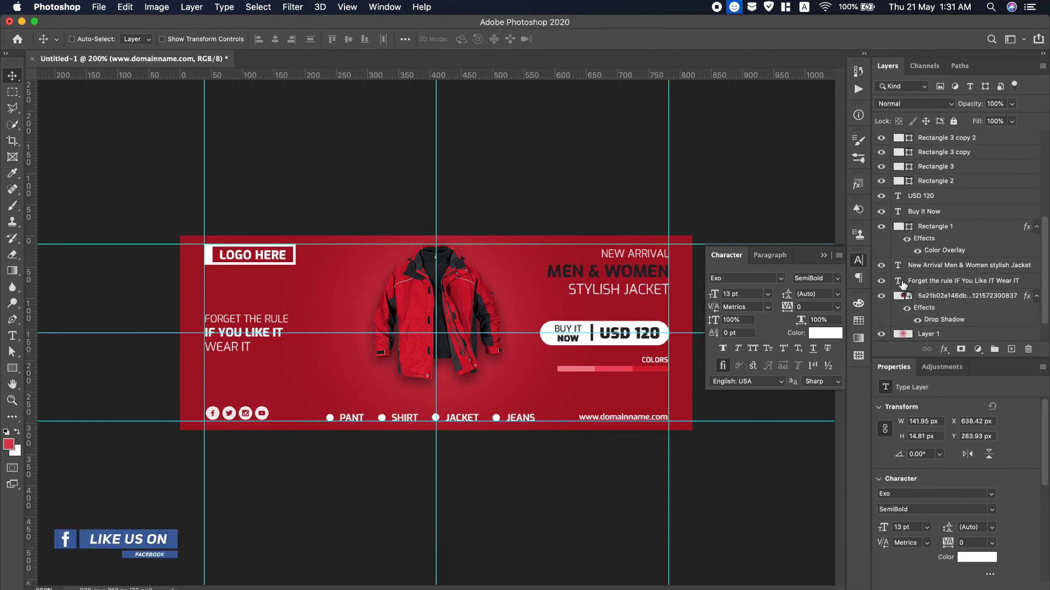
left_click(902, 283)
key("super+t")
left_click_drag(289, 314, 333, 305)
left_click_drag(273, 326, 274, 339)
left_click(631, 38)
Hide the floating character settings and clear all guides from the document.
left_click(823, 255)
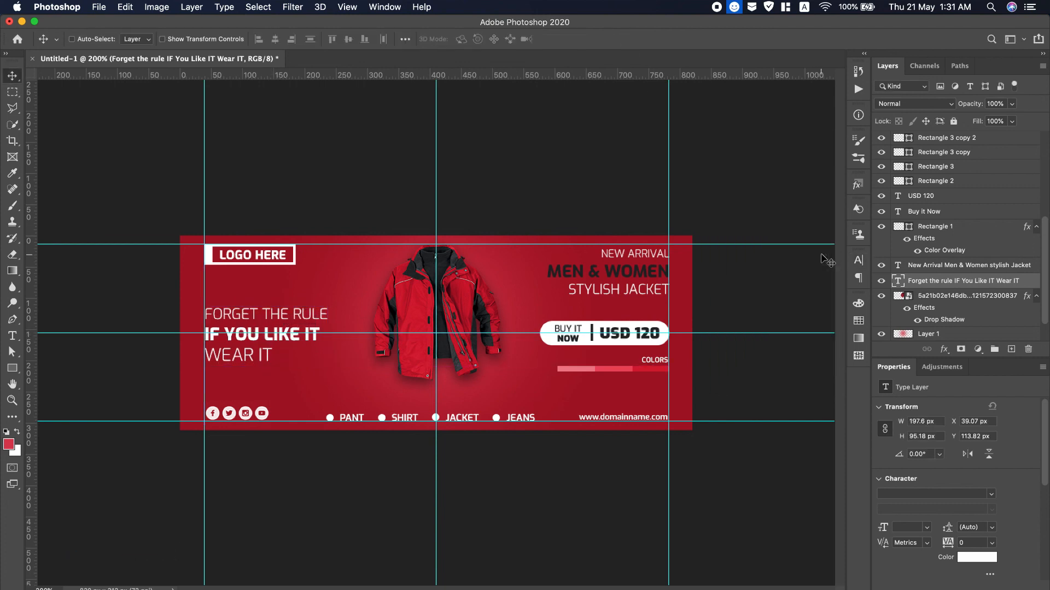
left_click(347, 7)
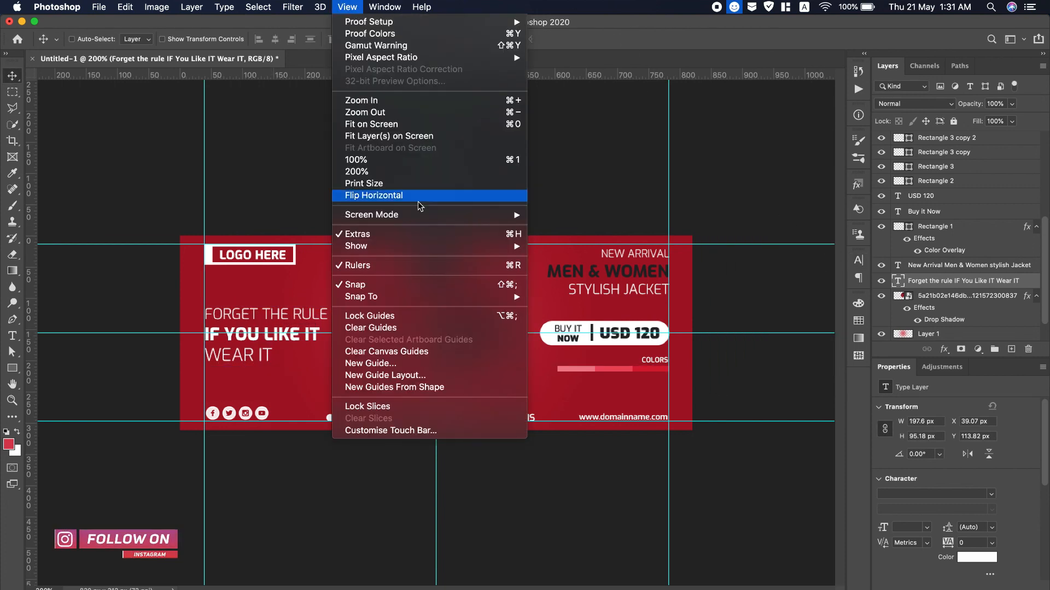
left_click(408, 329)
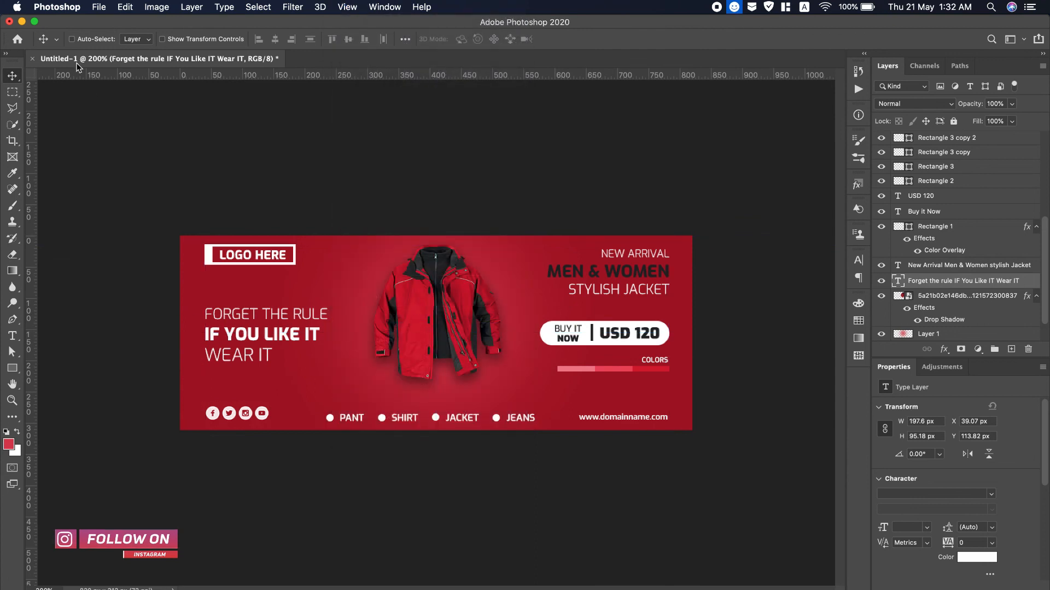
Save a JPEG copy of the banner to the Desktop as "Gents Fashion Facebook Cover.jpg".
left_click(99, 6)
left_click(166, 154)
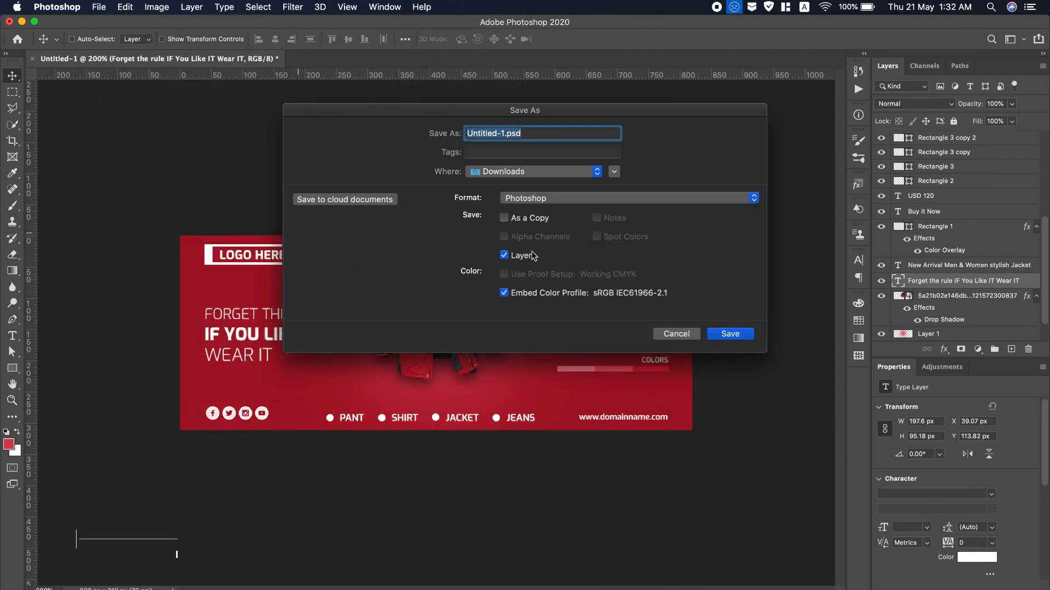
left_click(577, 199)
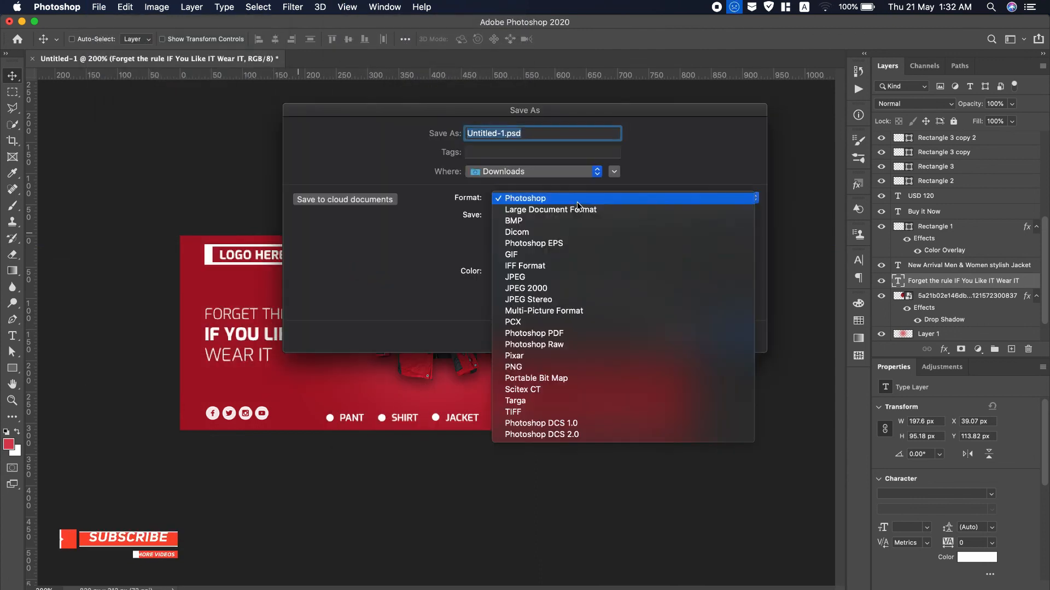
left_click(515, 277)
left_click(531, 171)
left_click(511, 284)
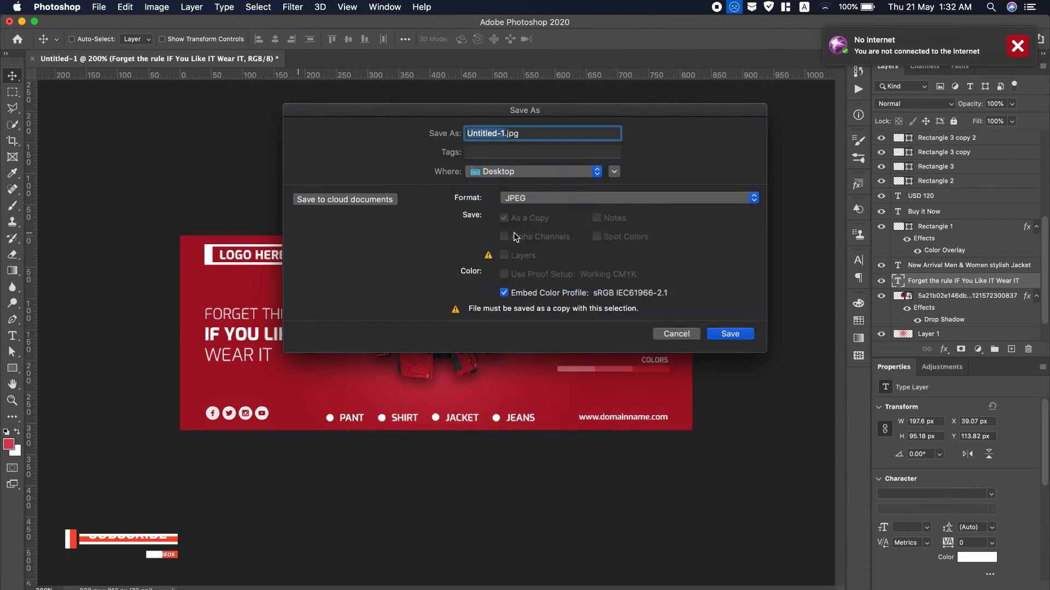
type("Gents Fas")
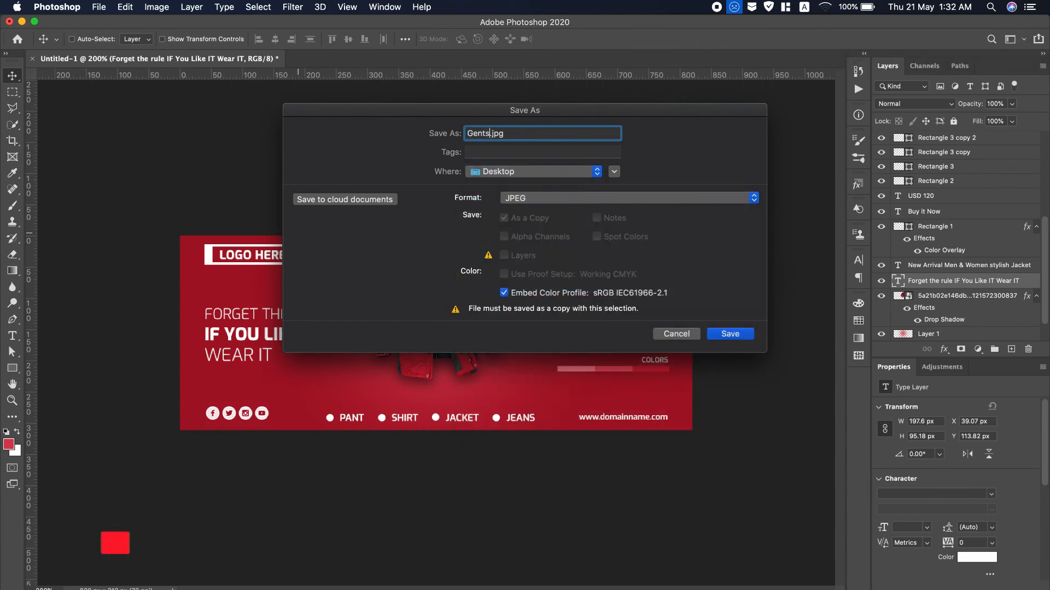
type("hion Facebook Cover")
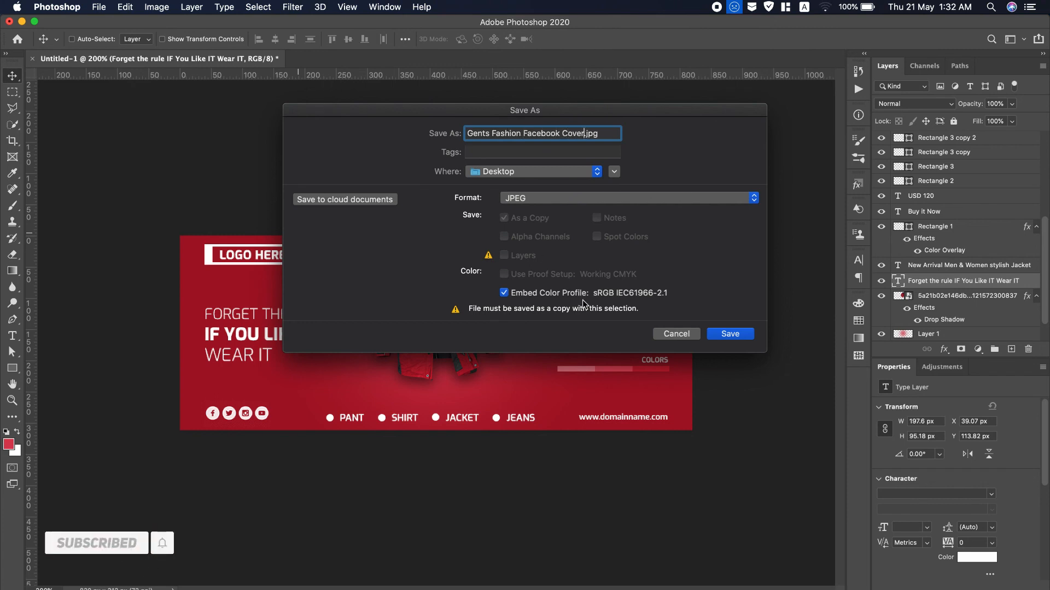
left_click(731, 333)
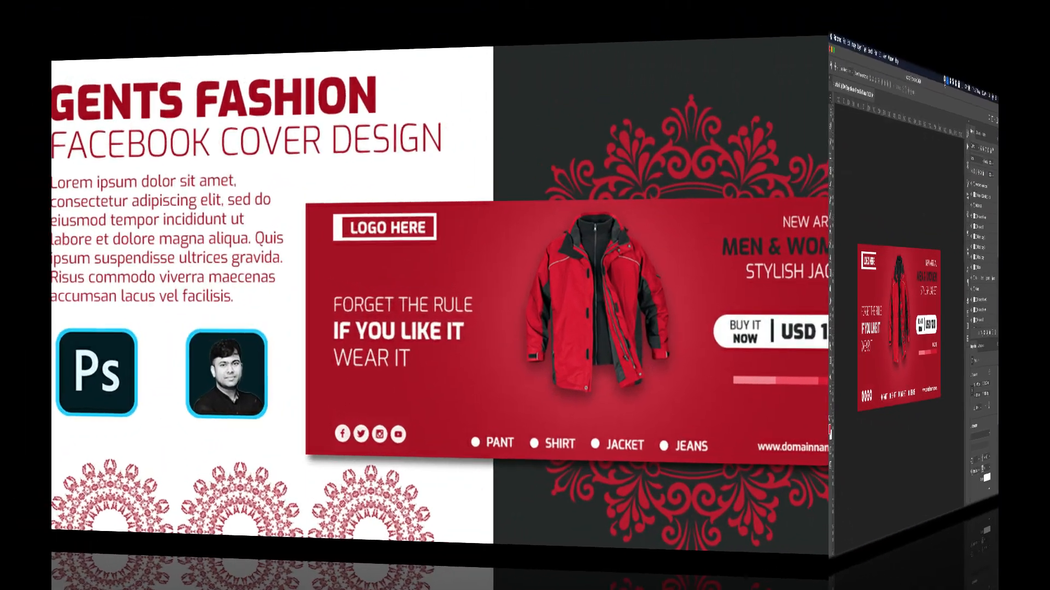